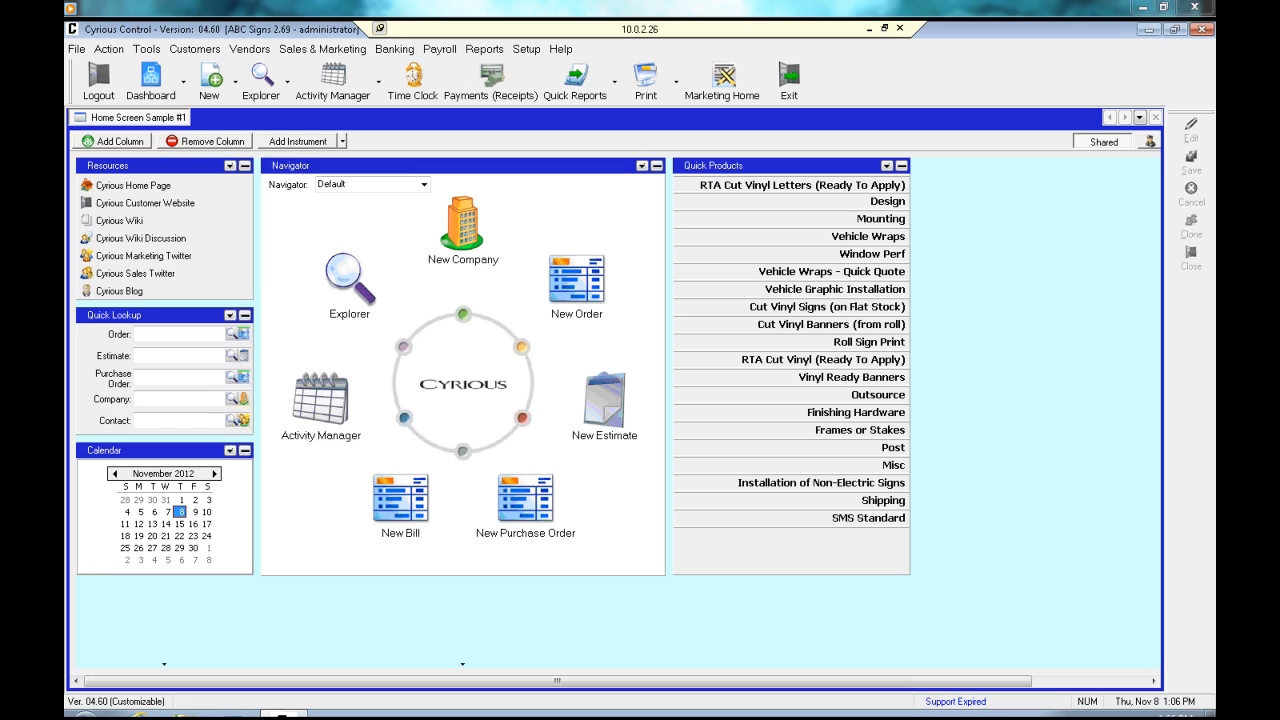
Open System Setup and widen its settings tree so the category names are readable
left_click(528, 50)
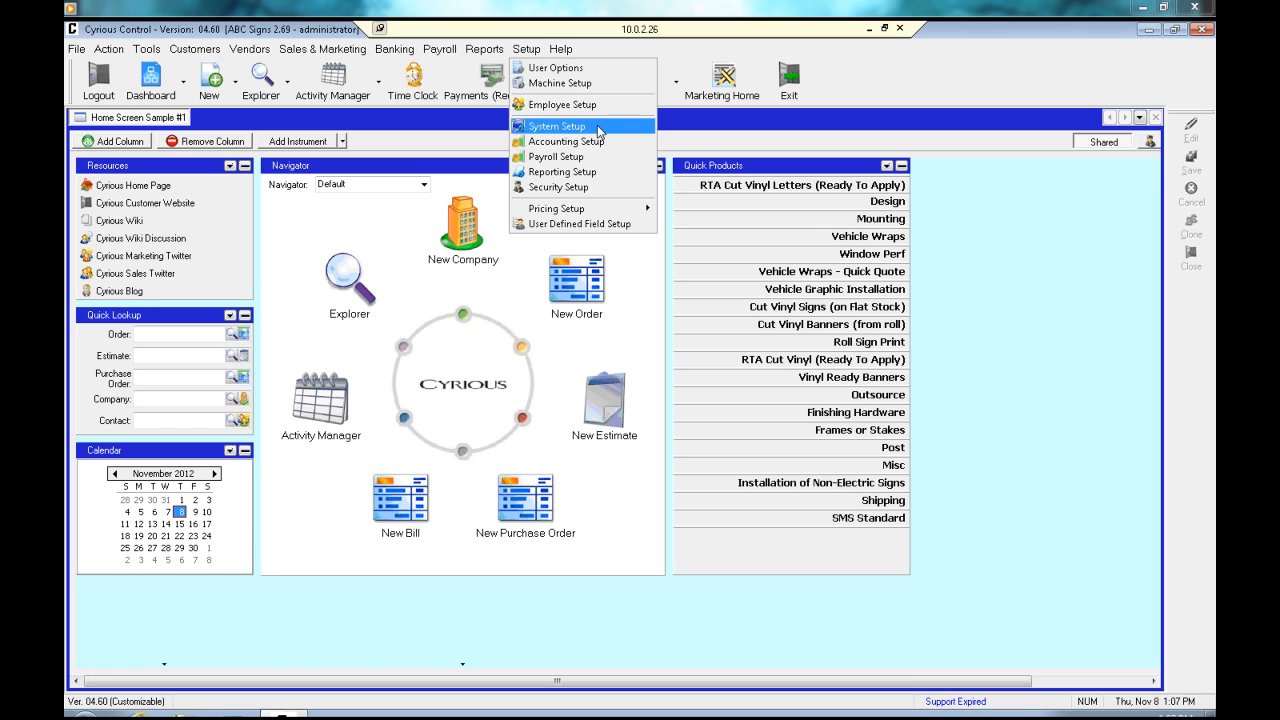
left_click(598, 131)
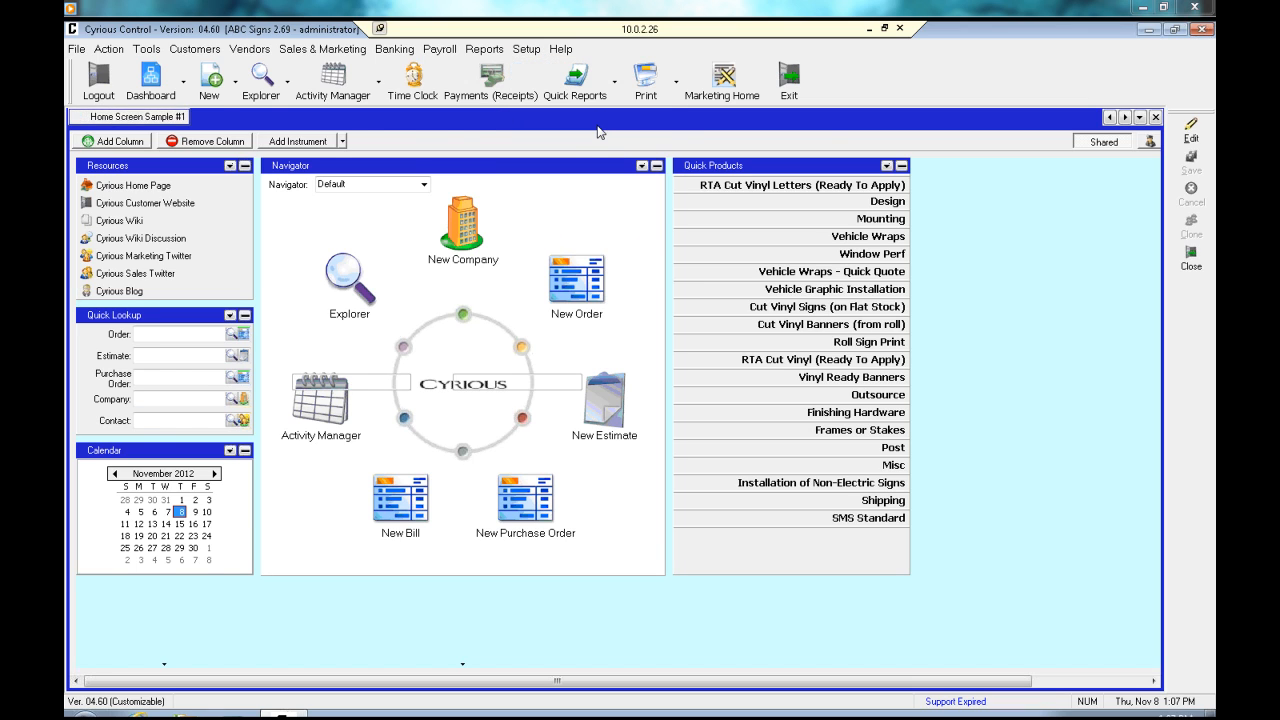
left_click_drag(212, 311, 284, 310)
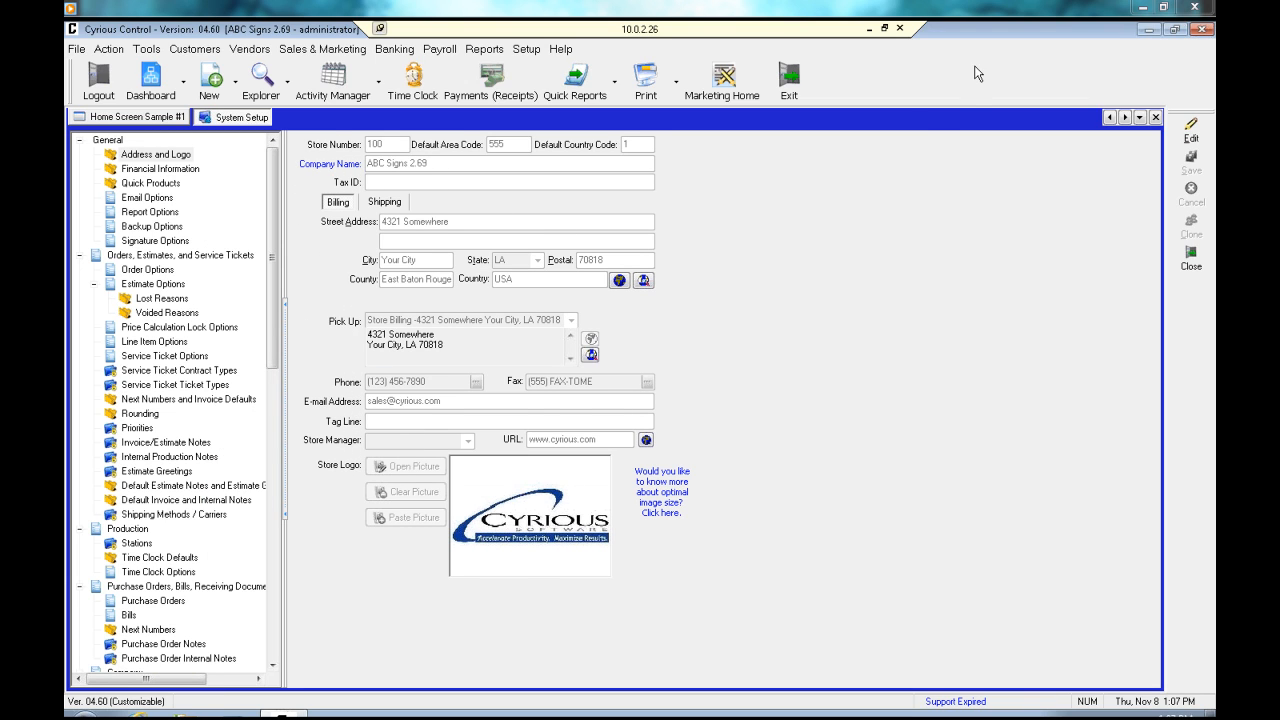
left_click(1190, 130)
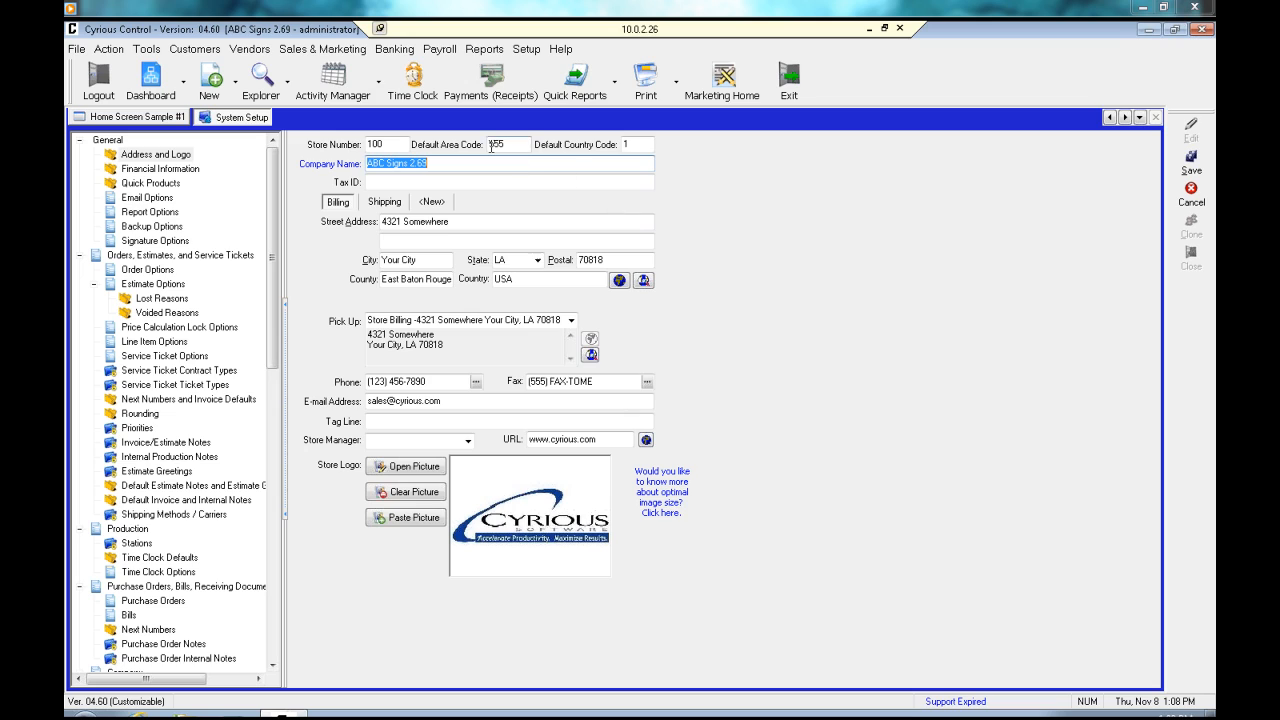
left_click_drag(503, 144, 483, 149)
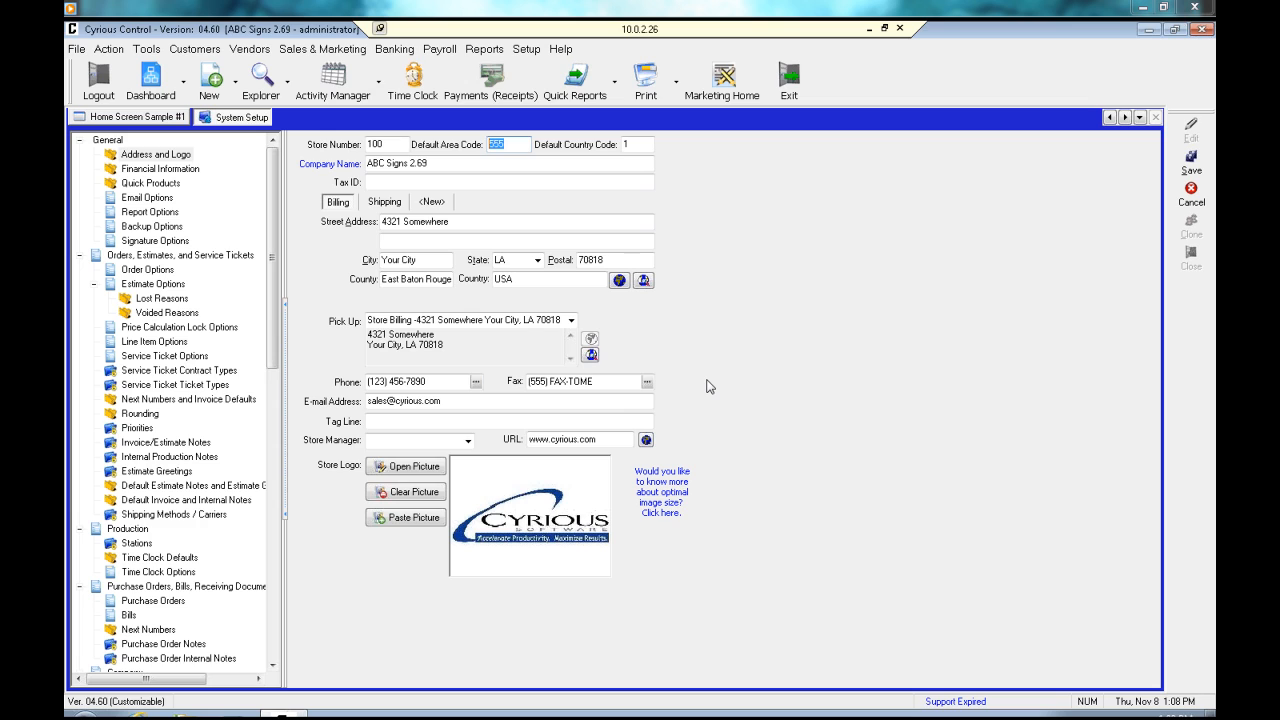
left_click(1191, 194)
left_click(600, 410)
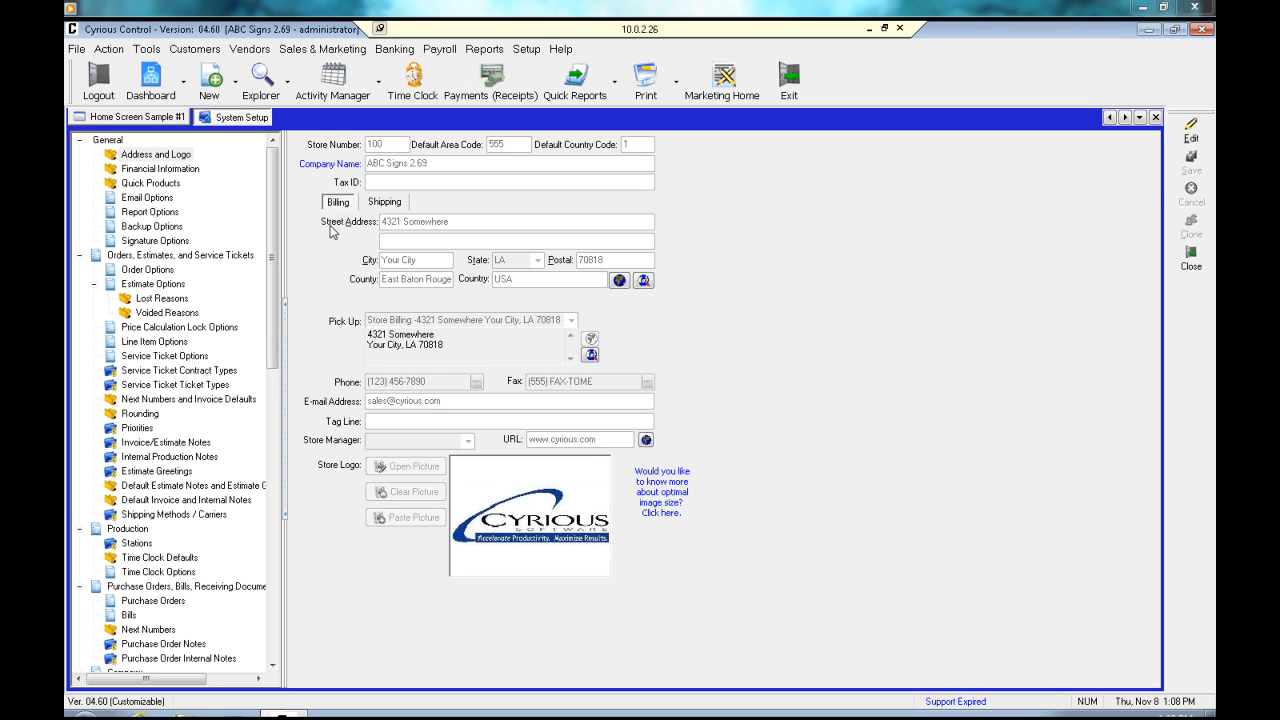
Look through the Financial Information, Quick Products and Email Options pages of System Setup
left_click(157, 172)
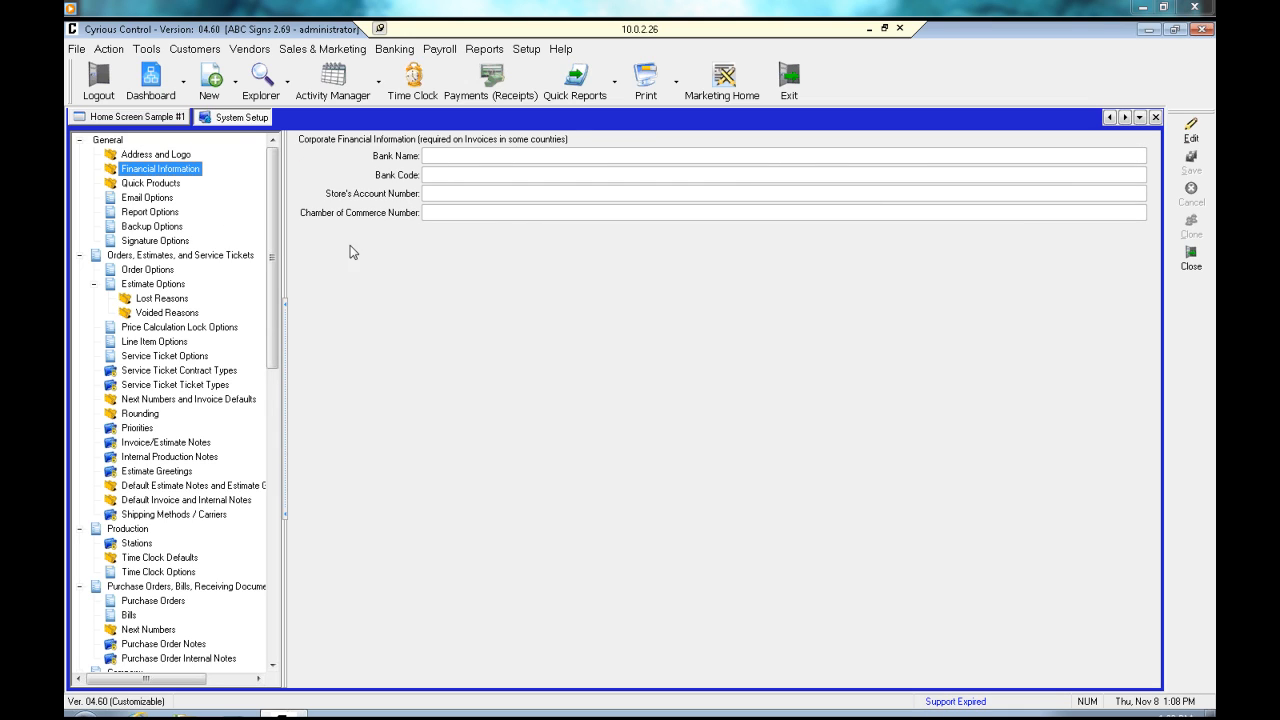
left_click(165, 187)
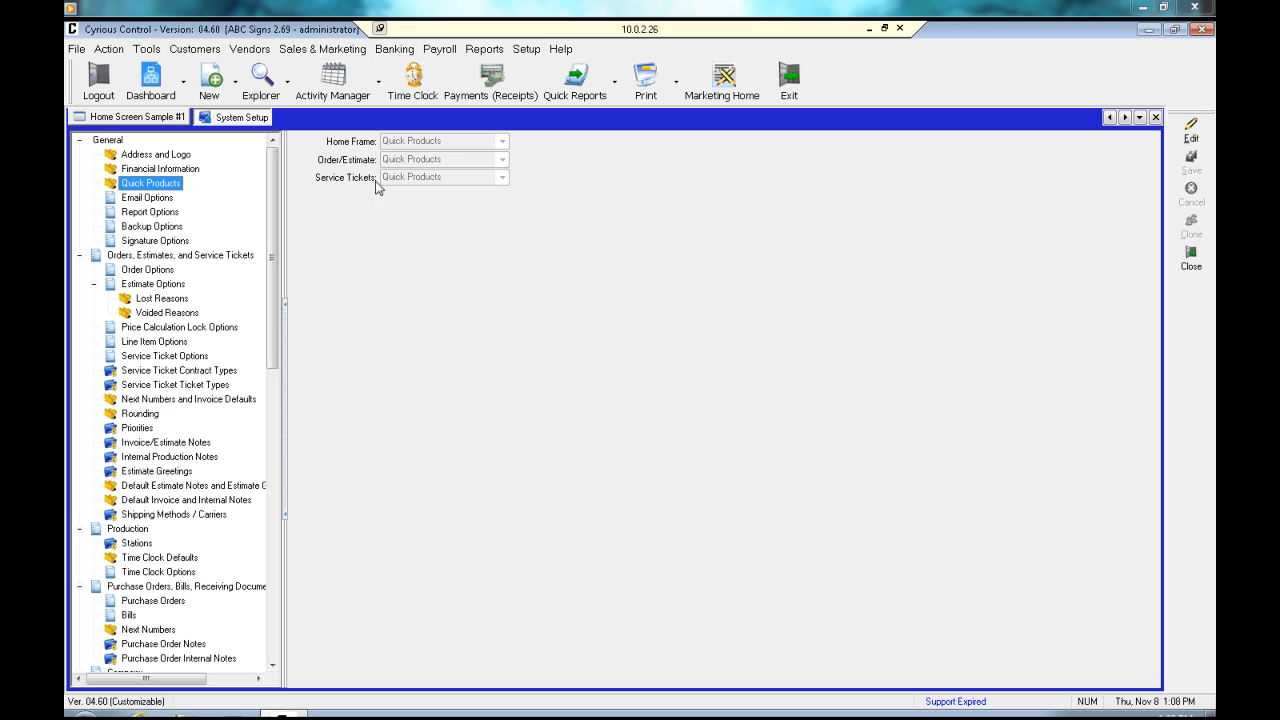
left_click(165, 200)
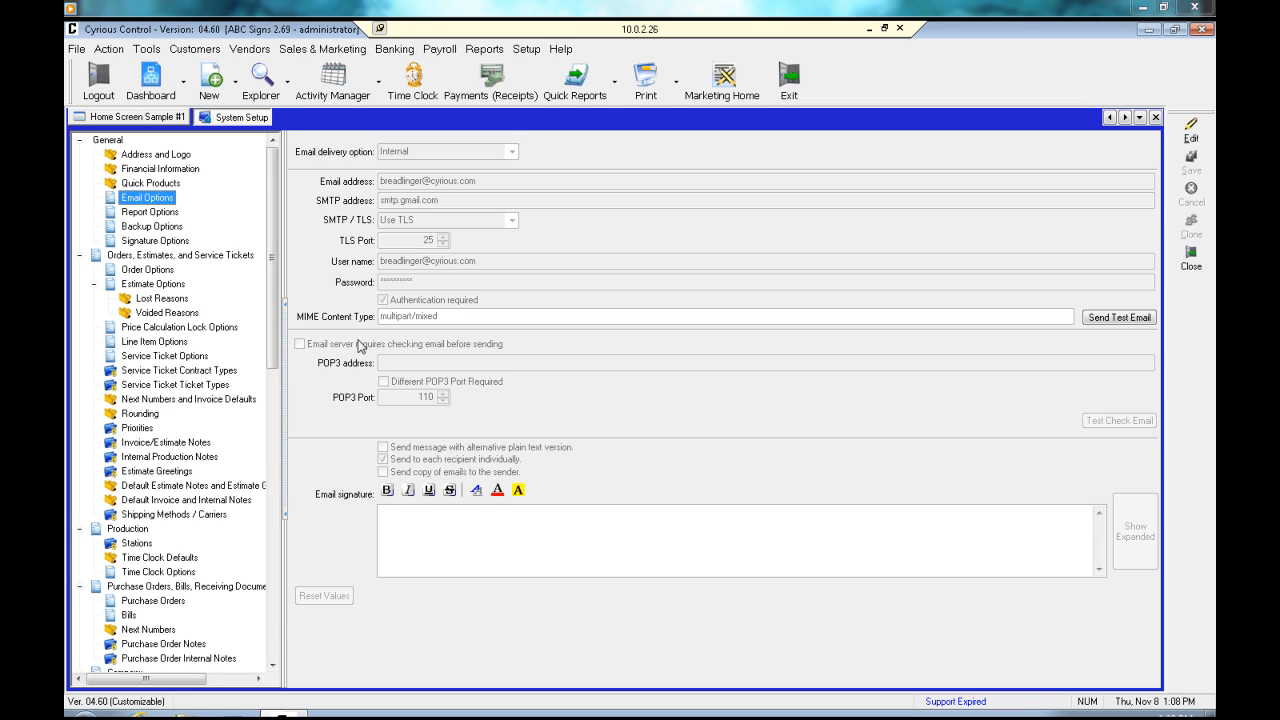
Change the system-wide sender e-mail address in Email Options to the company's general sales address
left_click(1190, 130)
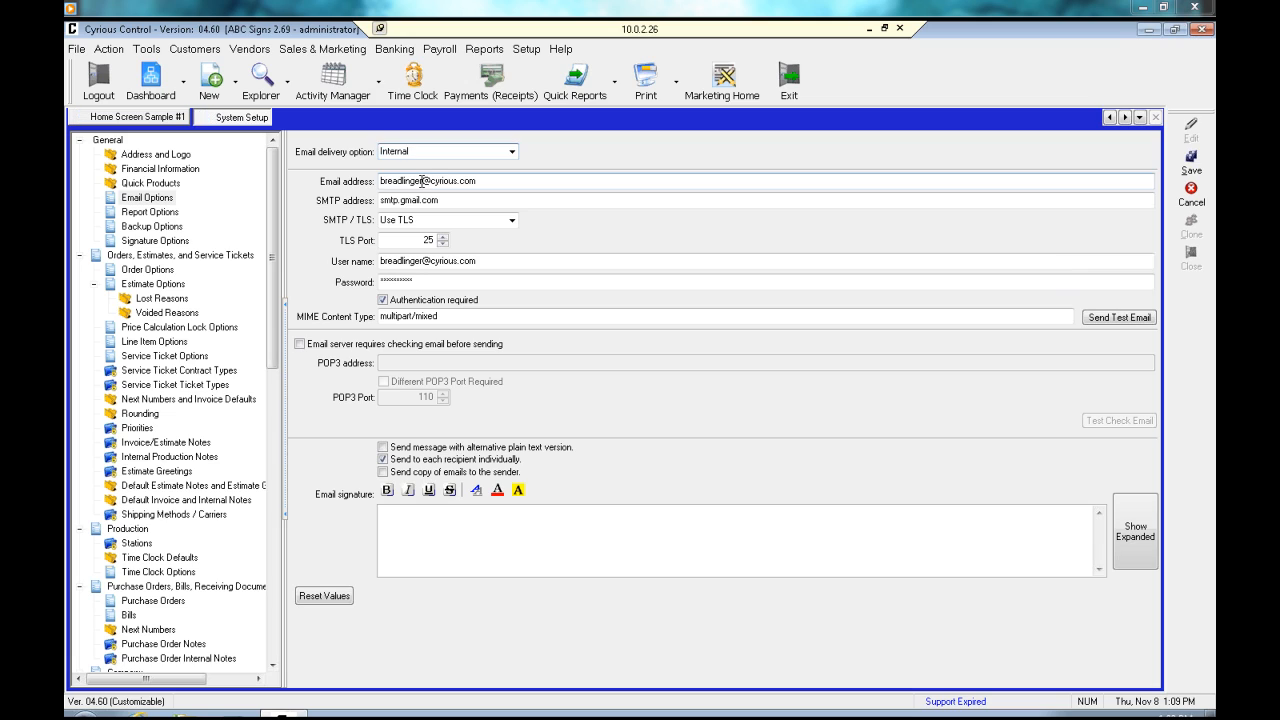
left_click_drag(422, 181, 357, 188)
key("BackSpace")
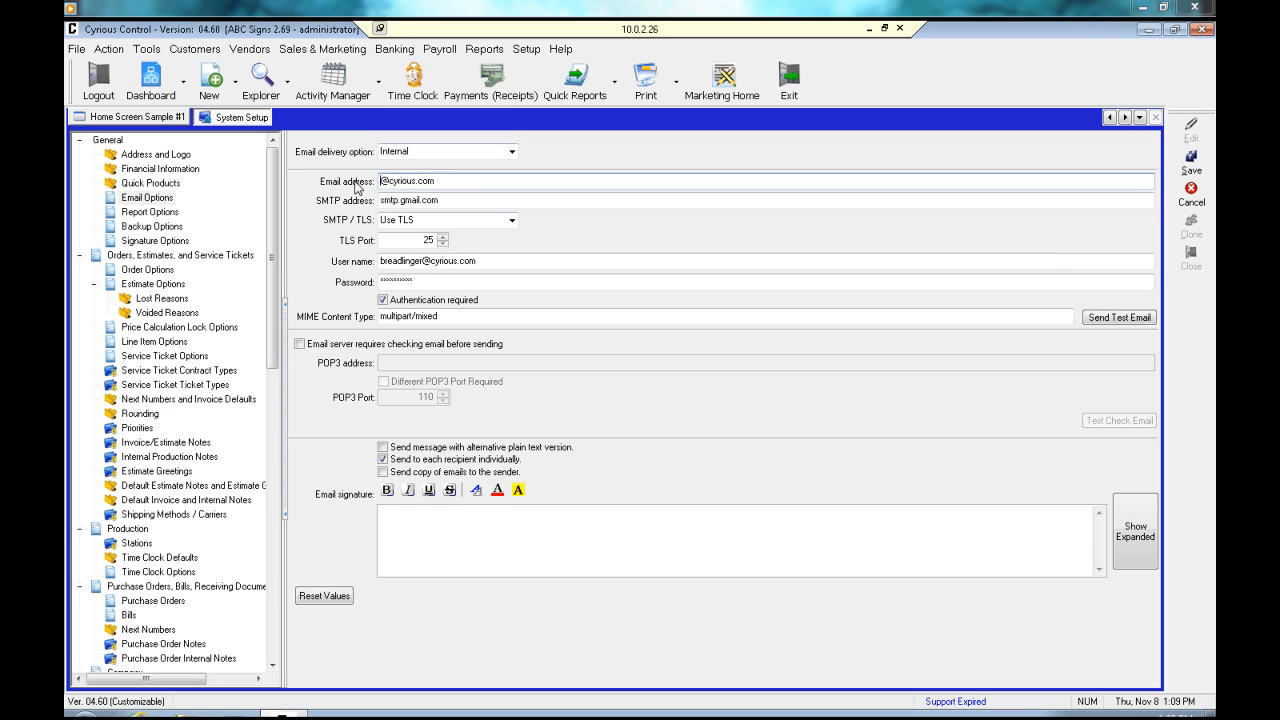
type("sales")
Examine the user-level Email Options in User Options and return to System Setup
left_click(525, 50)
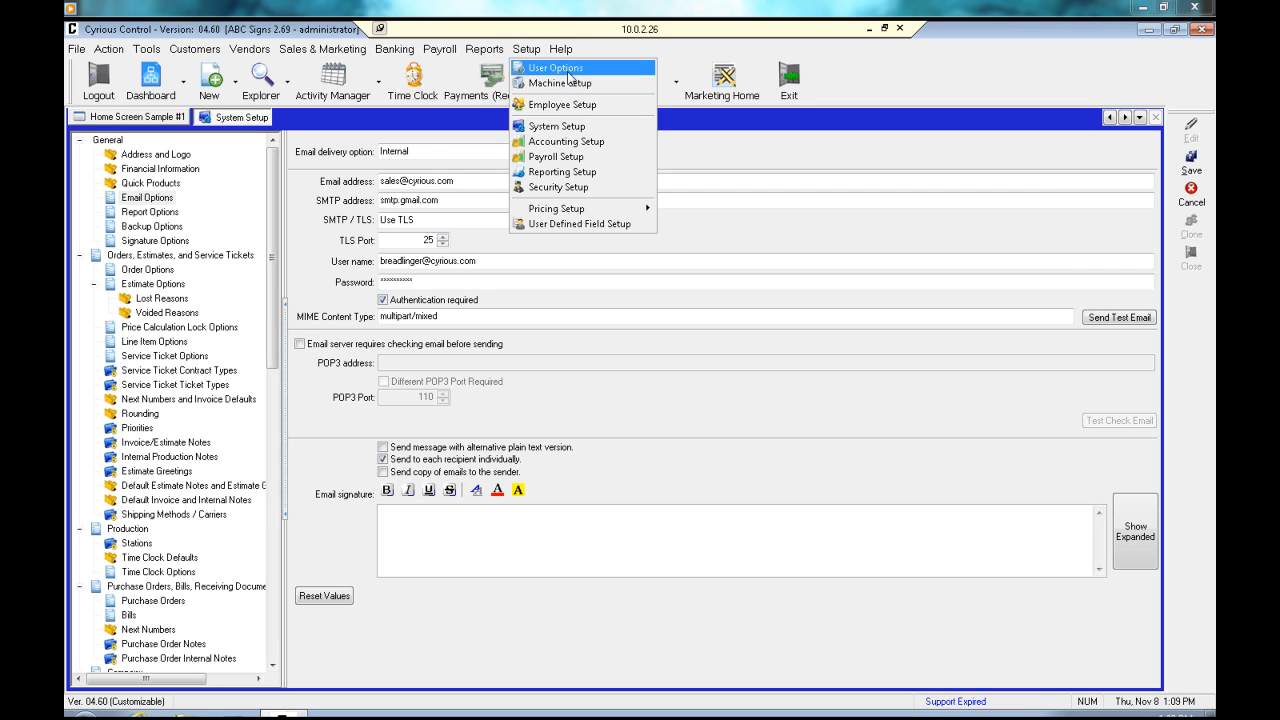
left_click(565, 68)
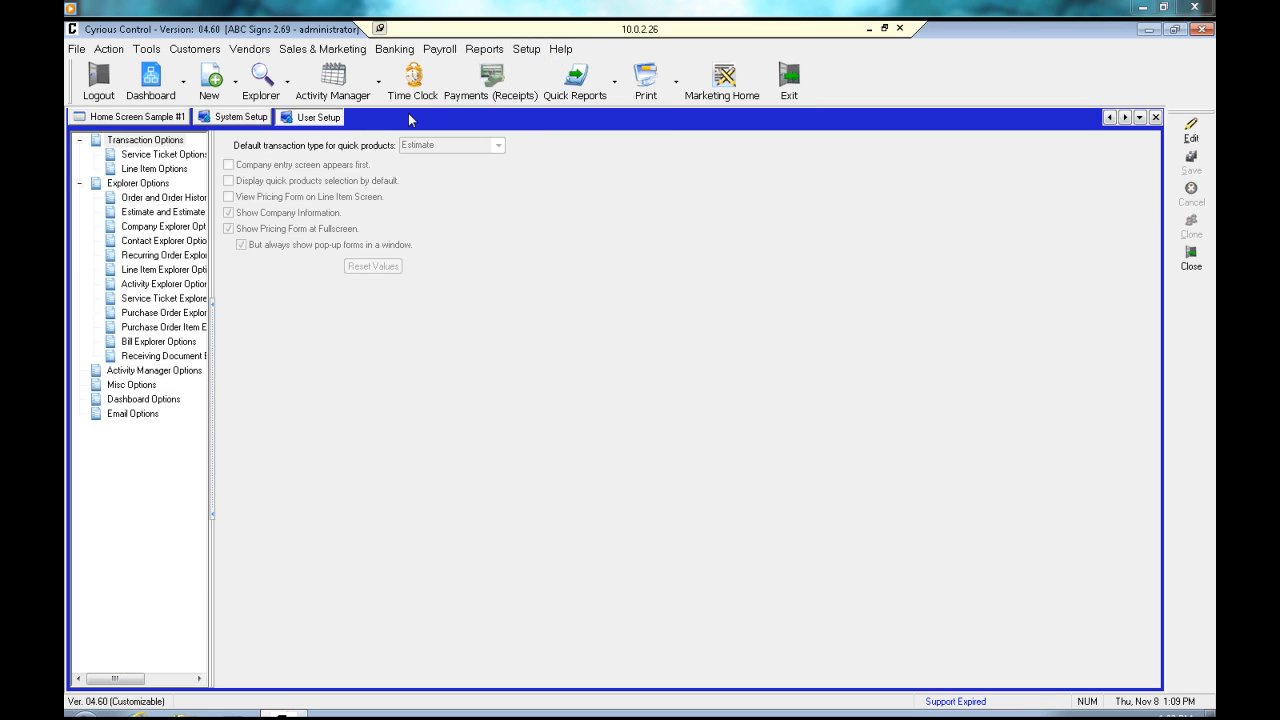
left_click(138, 413)
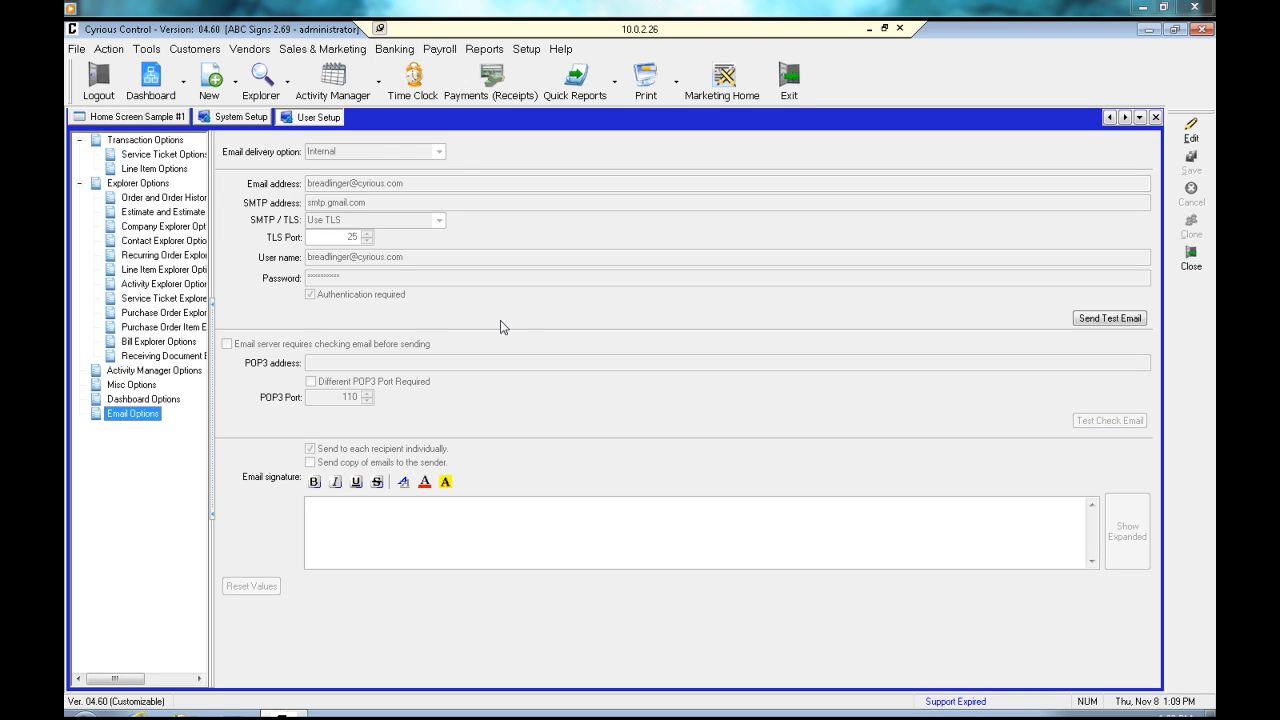
left_click(257, 118)
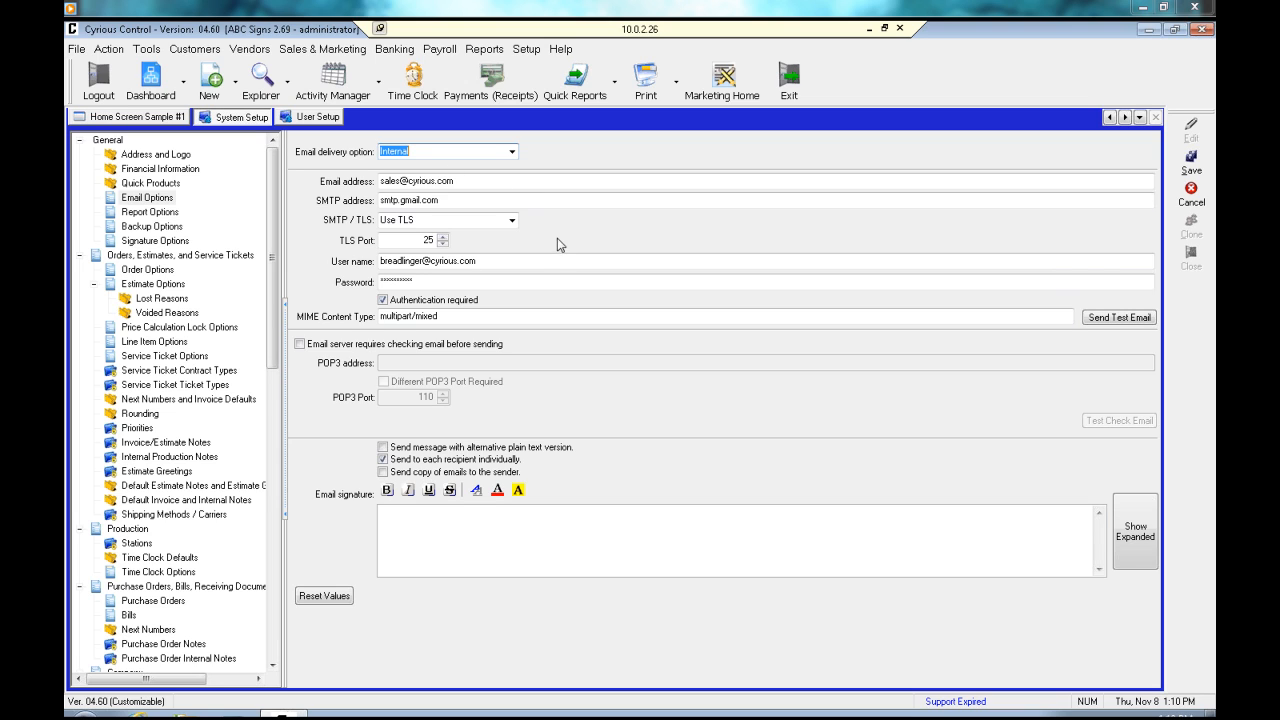
Examine the Report Options and Backup Options, opening the backup settings for editing and saving them
left_click(163, 212)
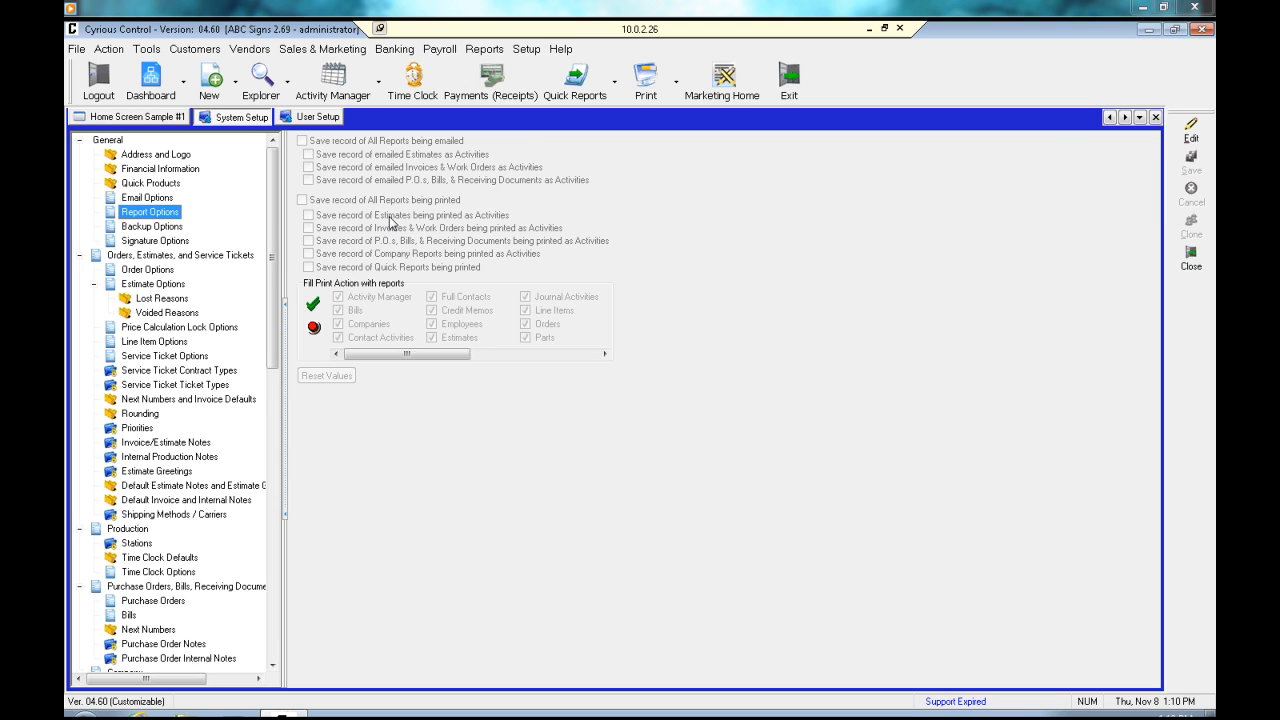
double_click(597, 215)
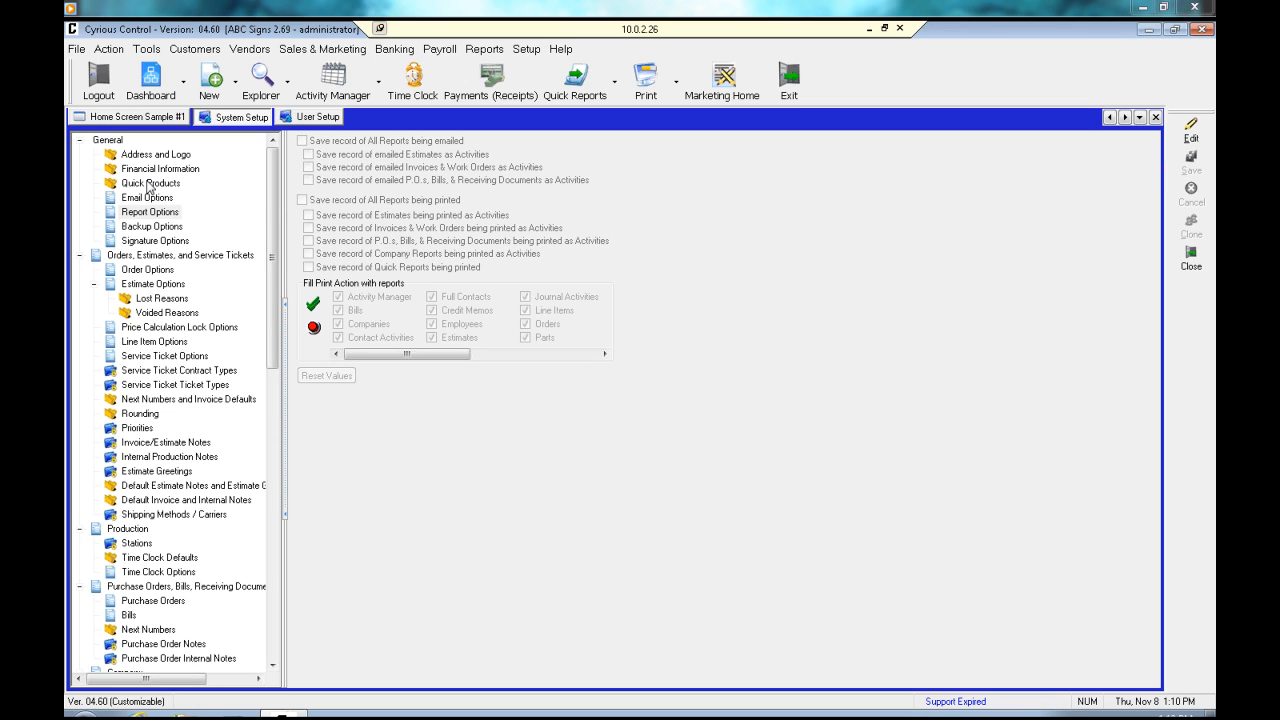
left_click(127, 230)
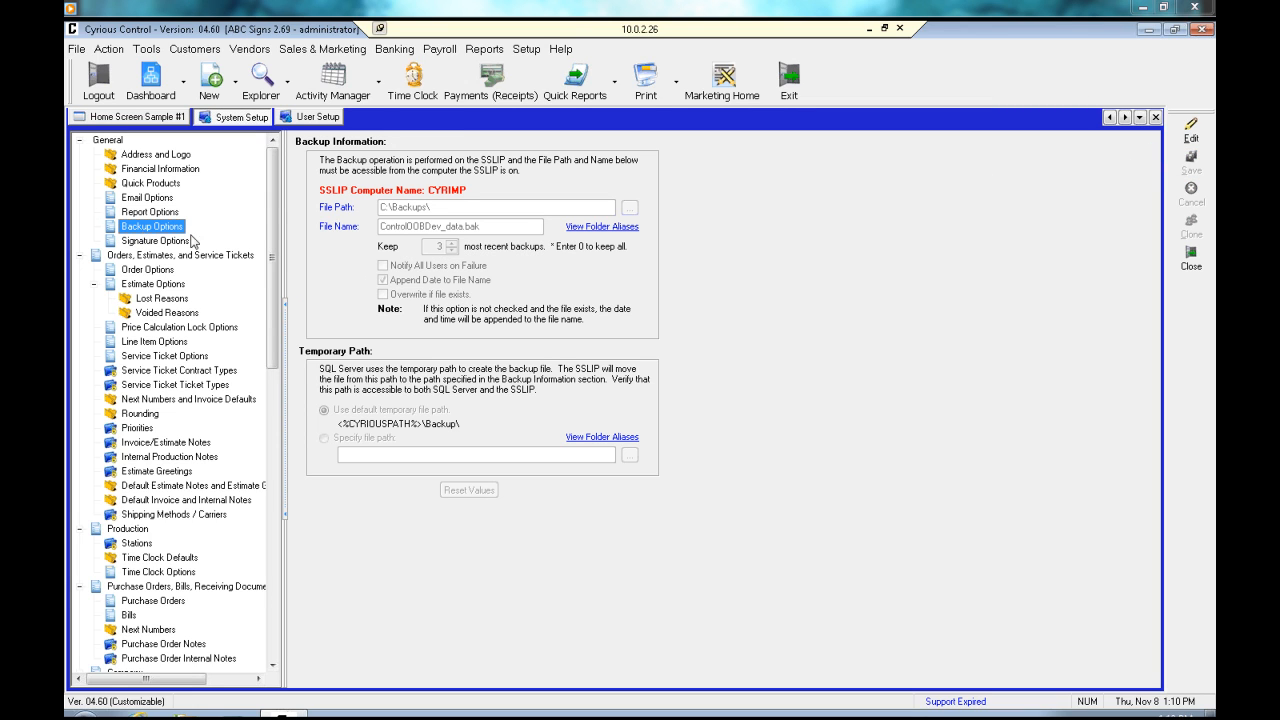
left_click(1191, 132)
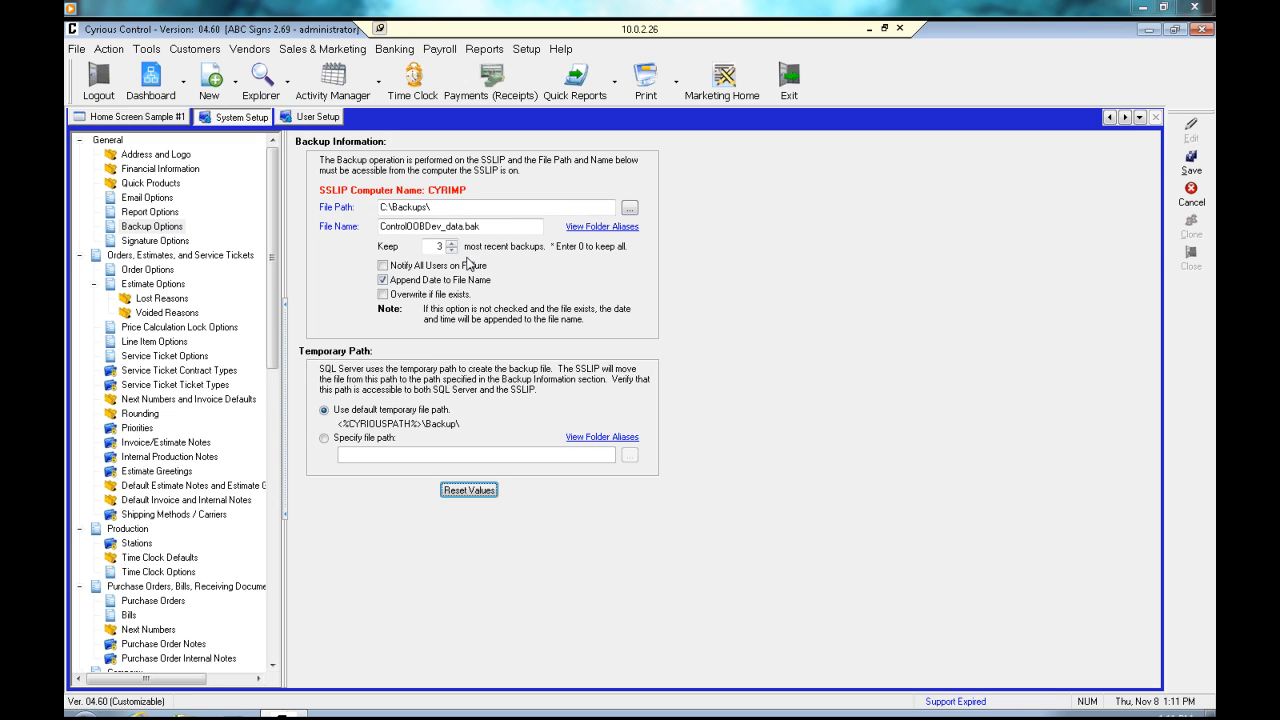
left_click(1190, 163)
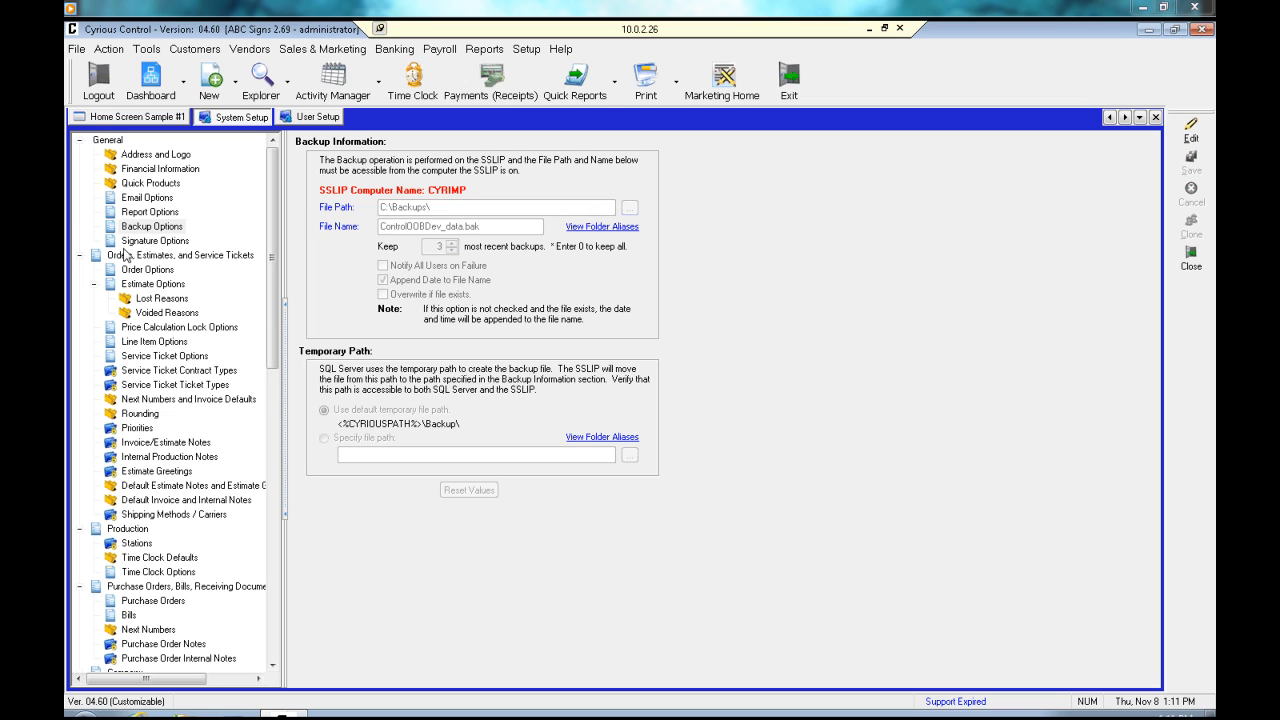
Open the Orders, Estimates, and Service Tickets settings for editing and examine the default transaction type choices for quick products
left_click(128, 243)
left_click(130, 256)
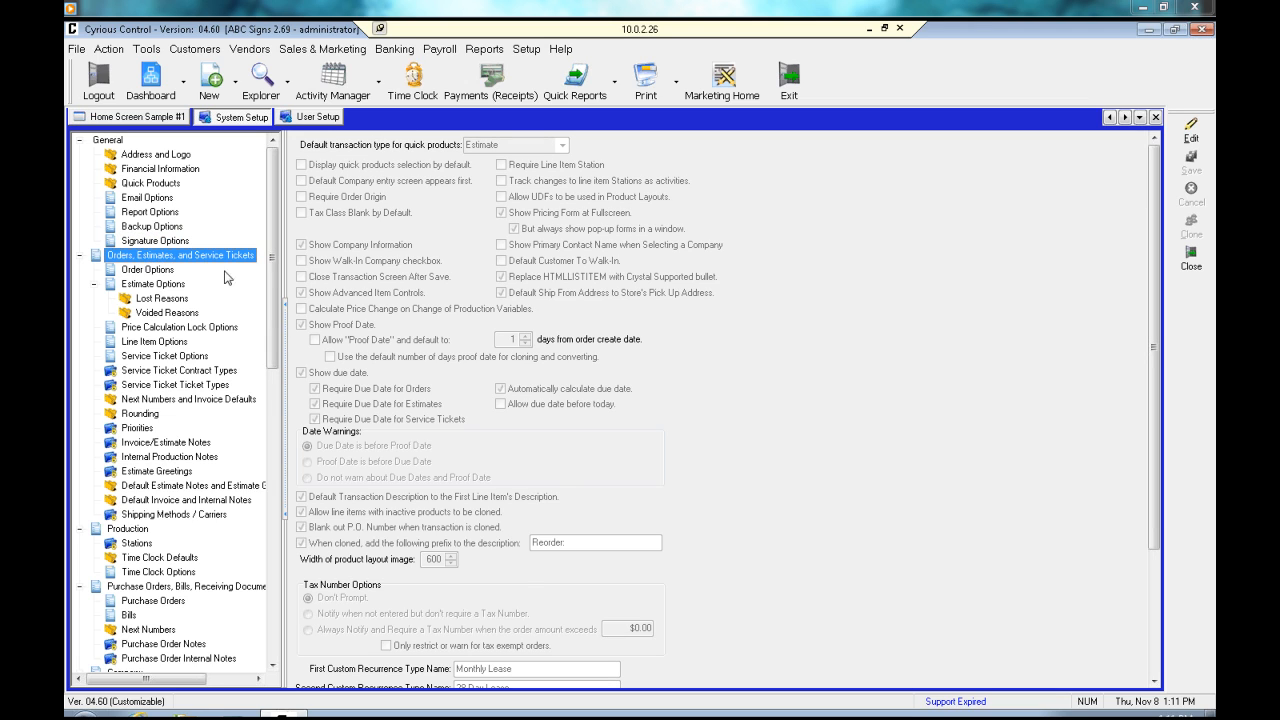
left_click(1186, 138)
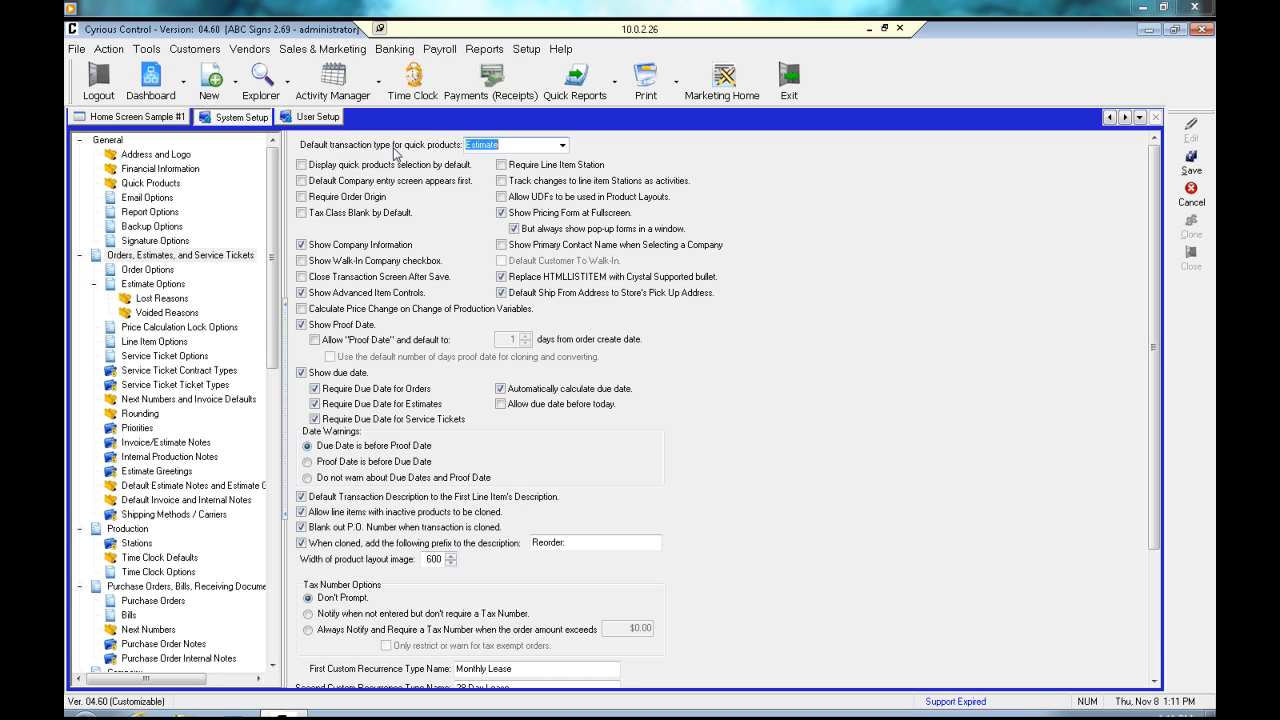
left_click(175, 117)
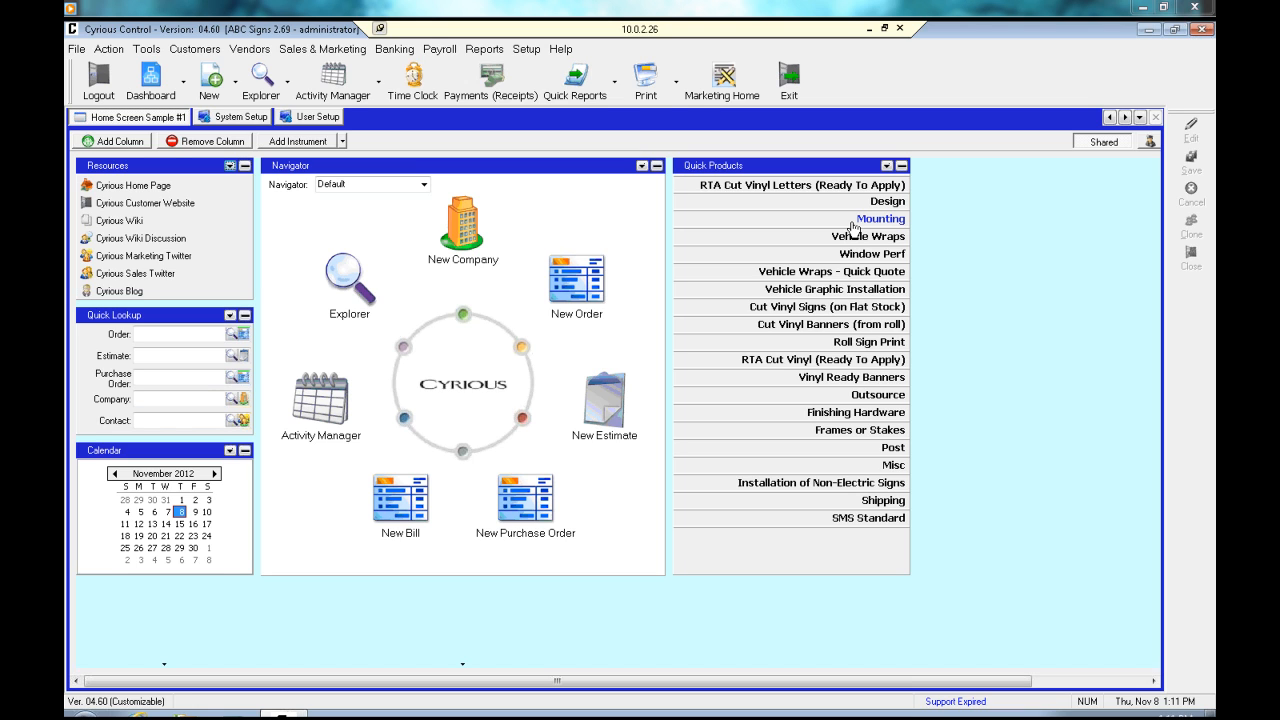
left_click(238, 117)
left_click(563, 146)
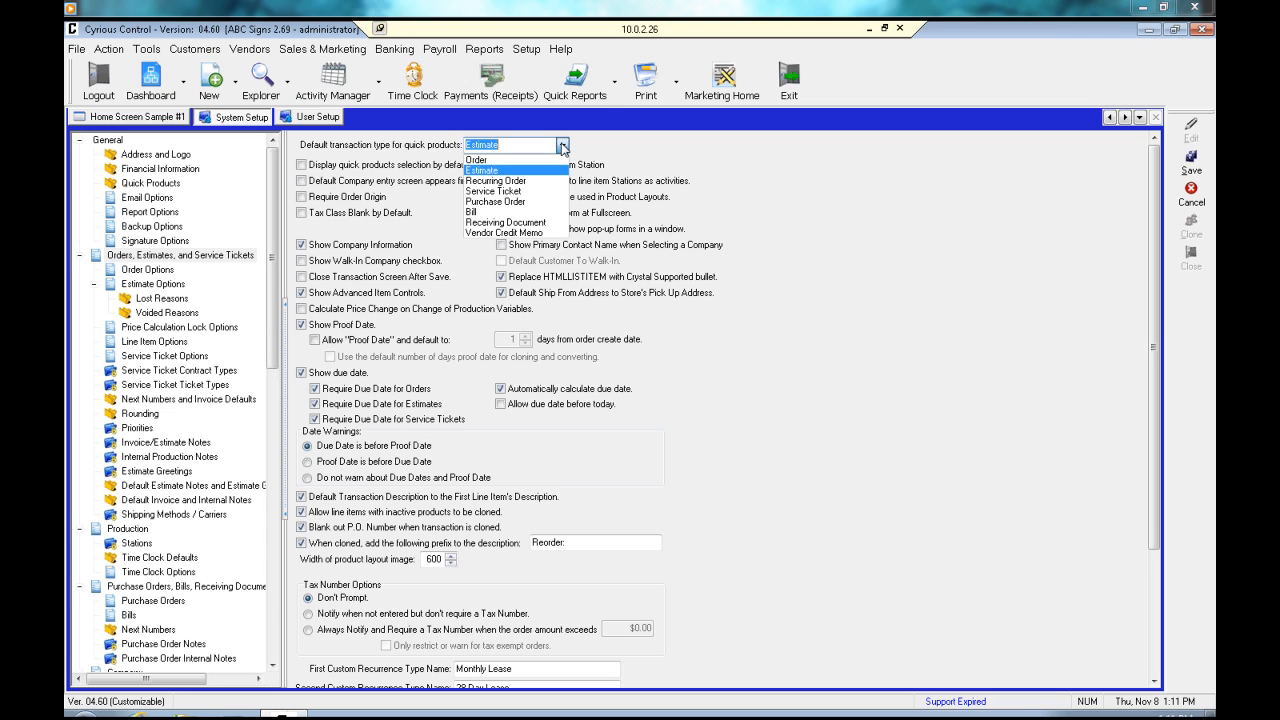
left_click(563, 146)
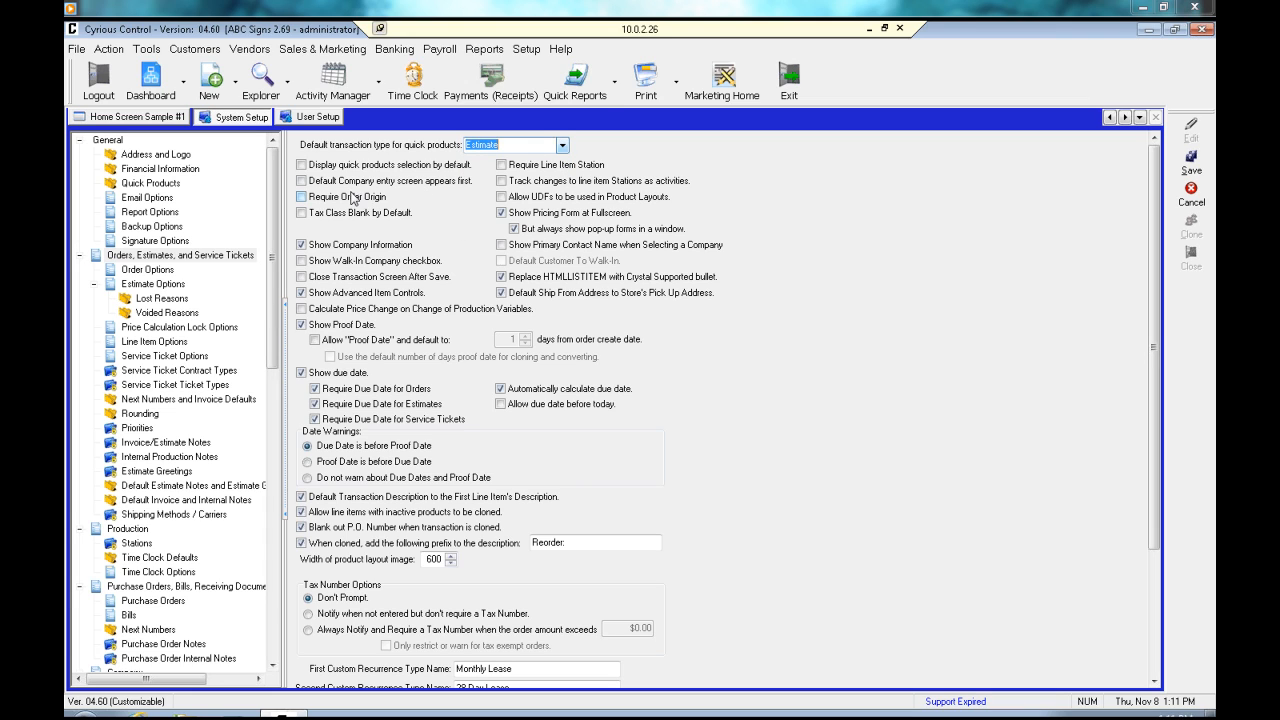
Start a new order and compare its entry screen with the order settings in System Setup
left_click(238, 81)
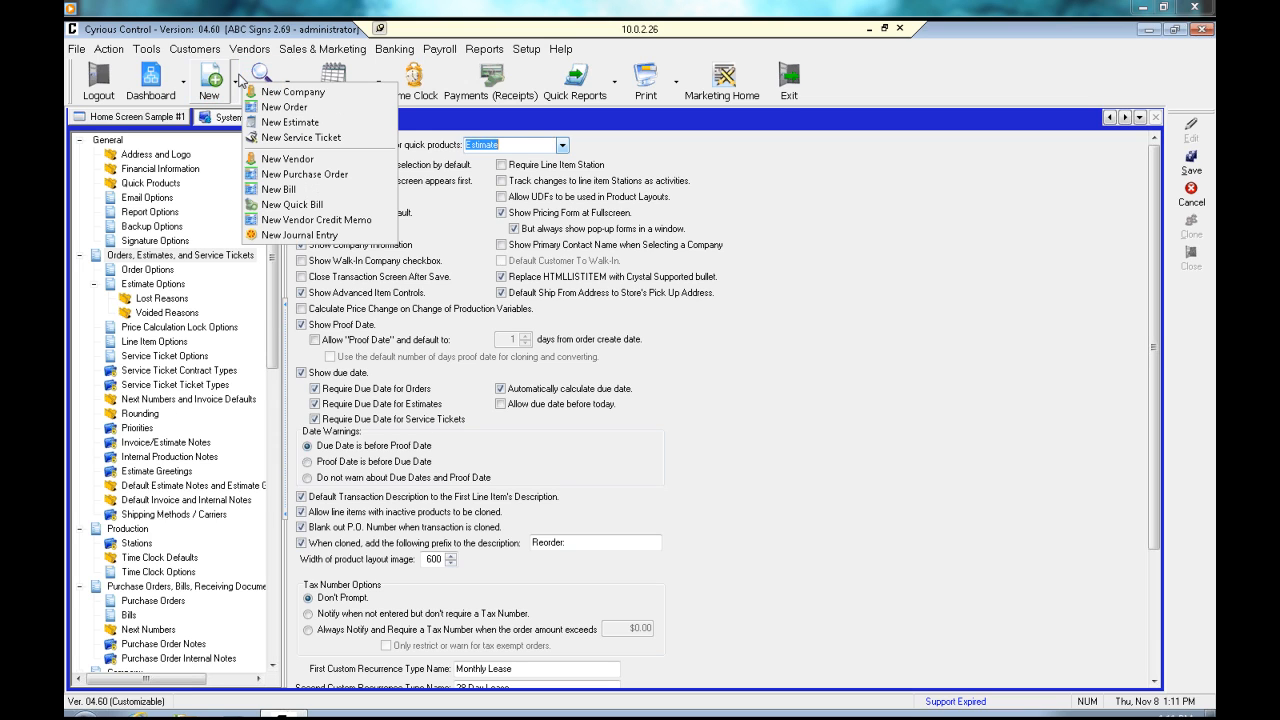
left_click(282, 107)
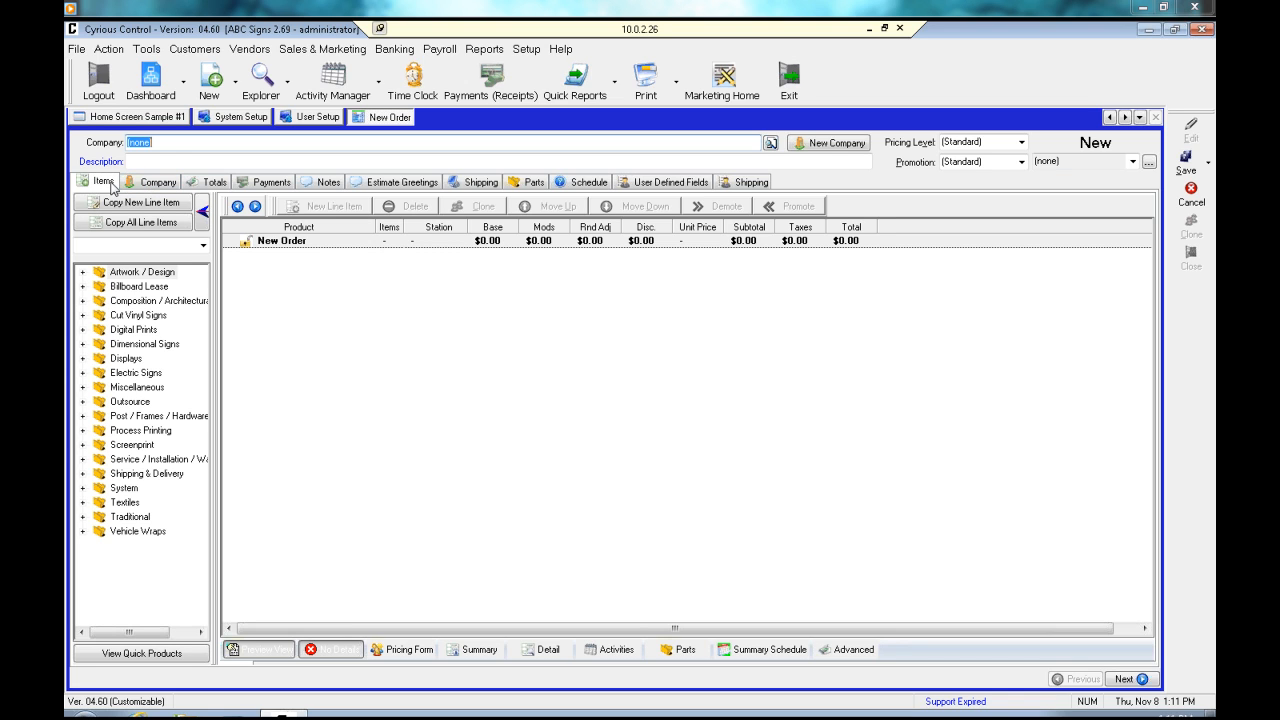
left_click(230, 117)
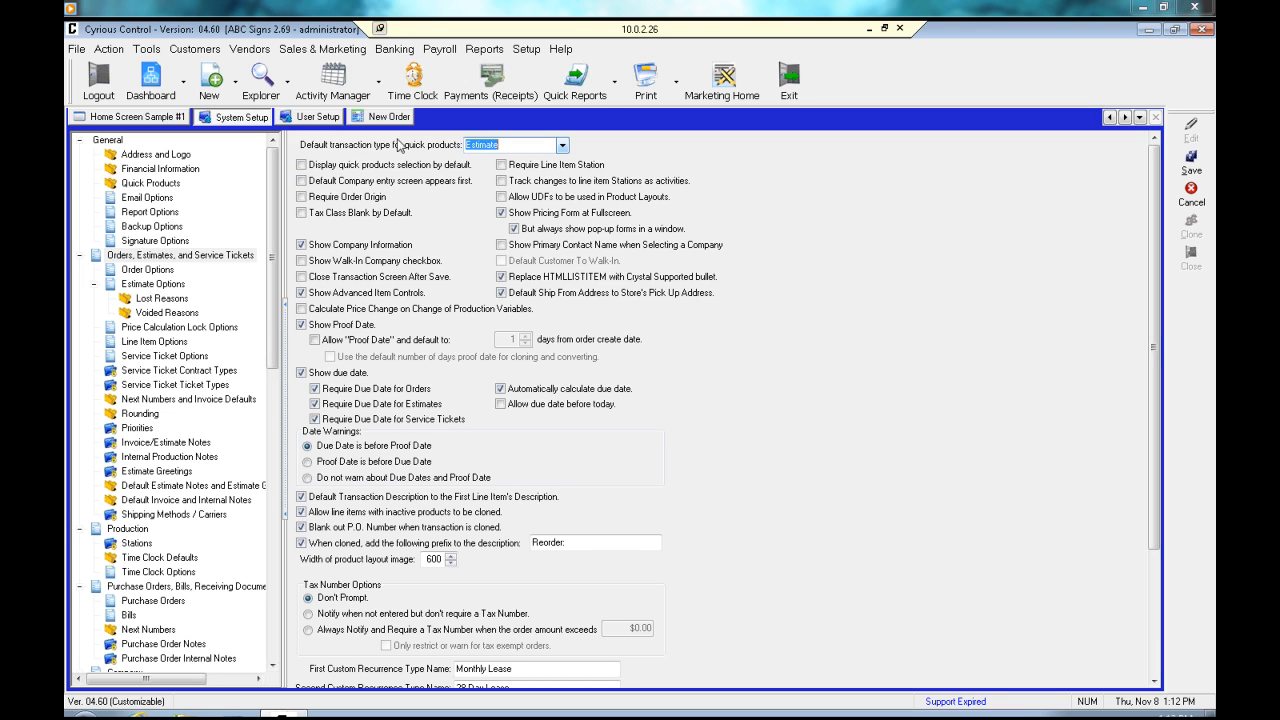
left_click(390, 117)
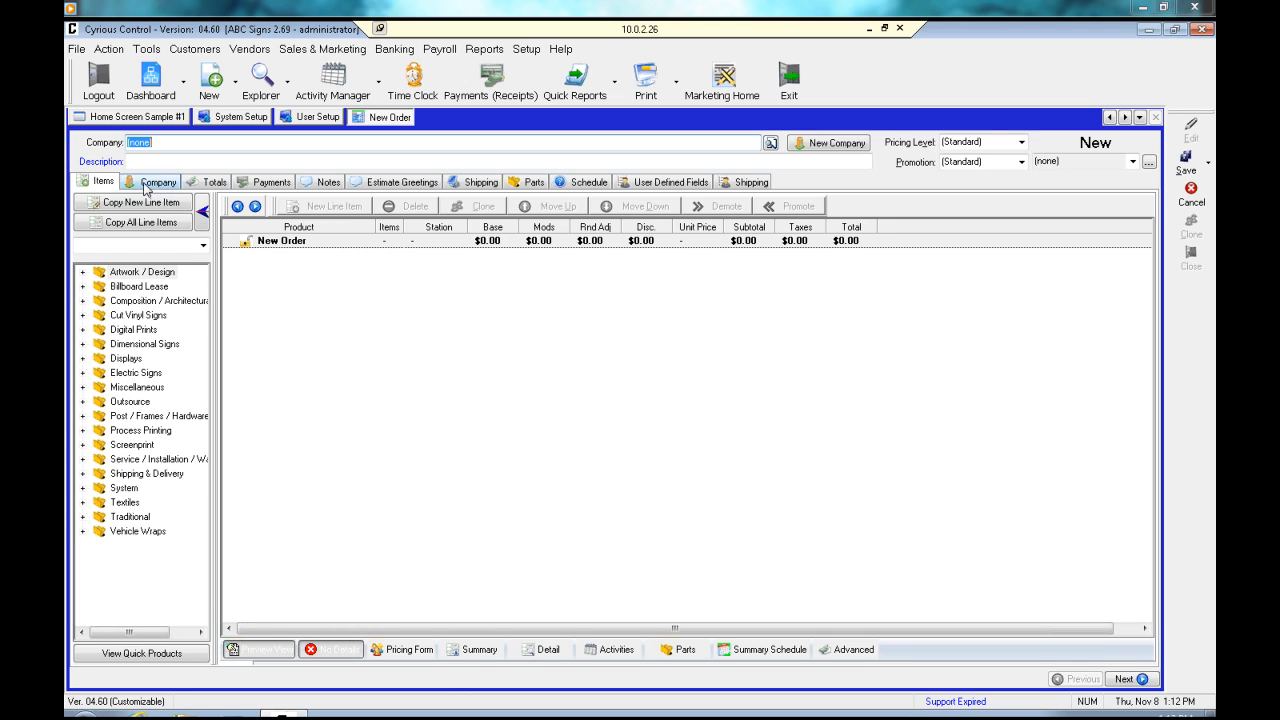
Turn off the required due date for estimates and allow due dates before today in the order settings
left_click(250, 118)
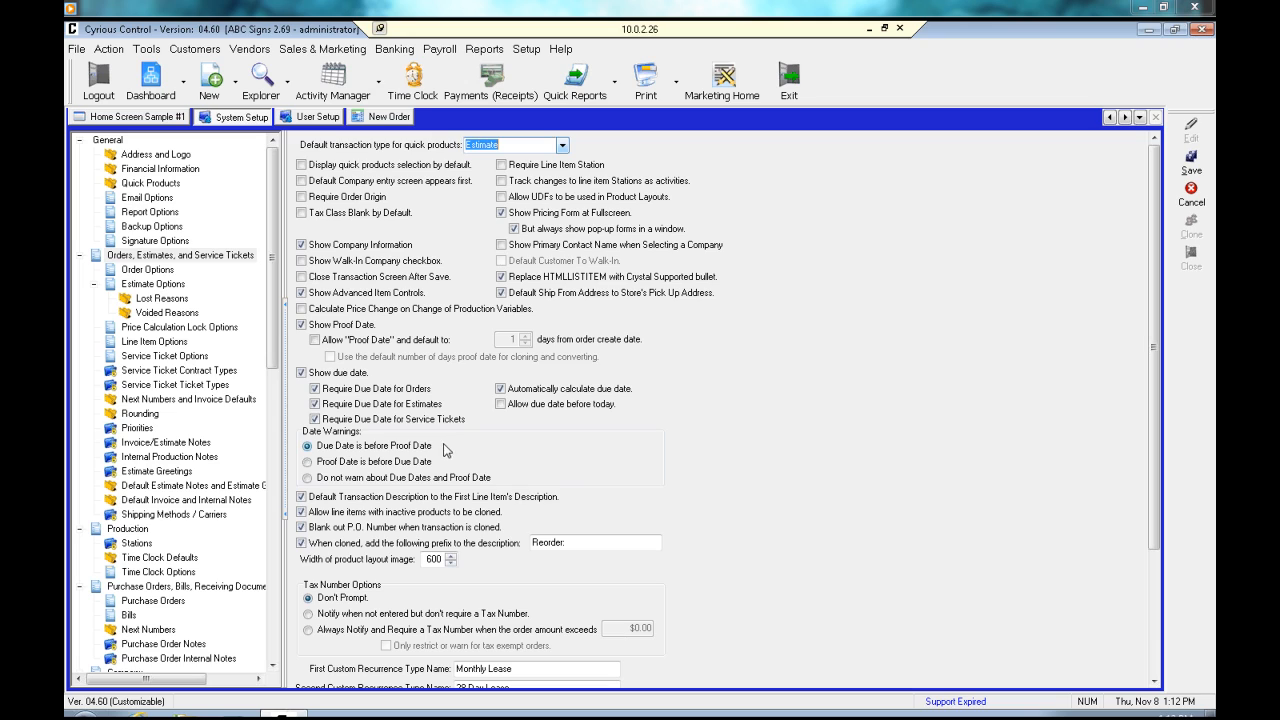
left_click(315, 404)
left_click(315, 419)
left_click(316, 420)
left_click(500, 405)
Add a Design line item from Artwork / Design to the new order with the description "Design description"
left_click(398, 118)
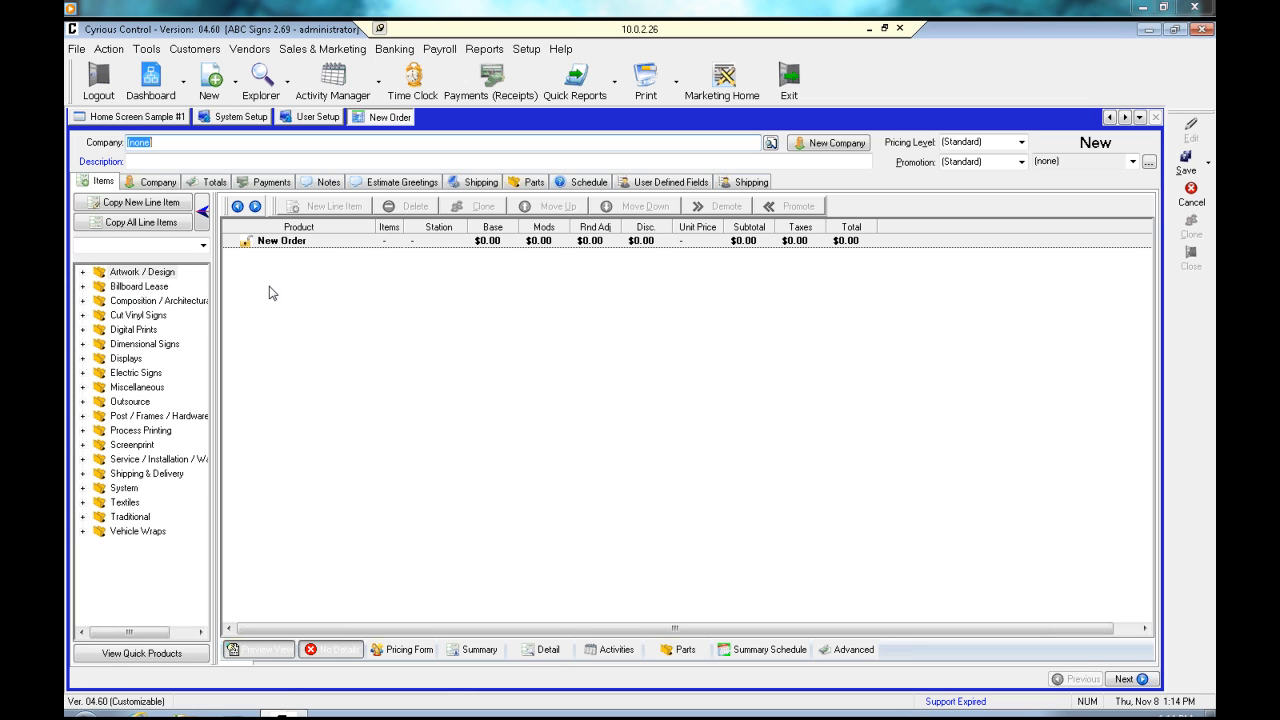
left_click(84, 273)
double_click(137, 287)
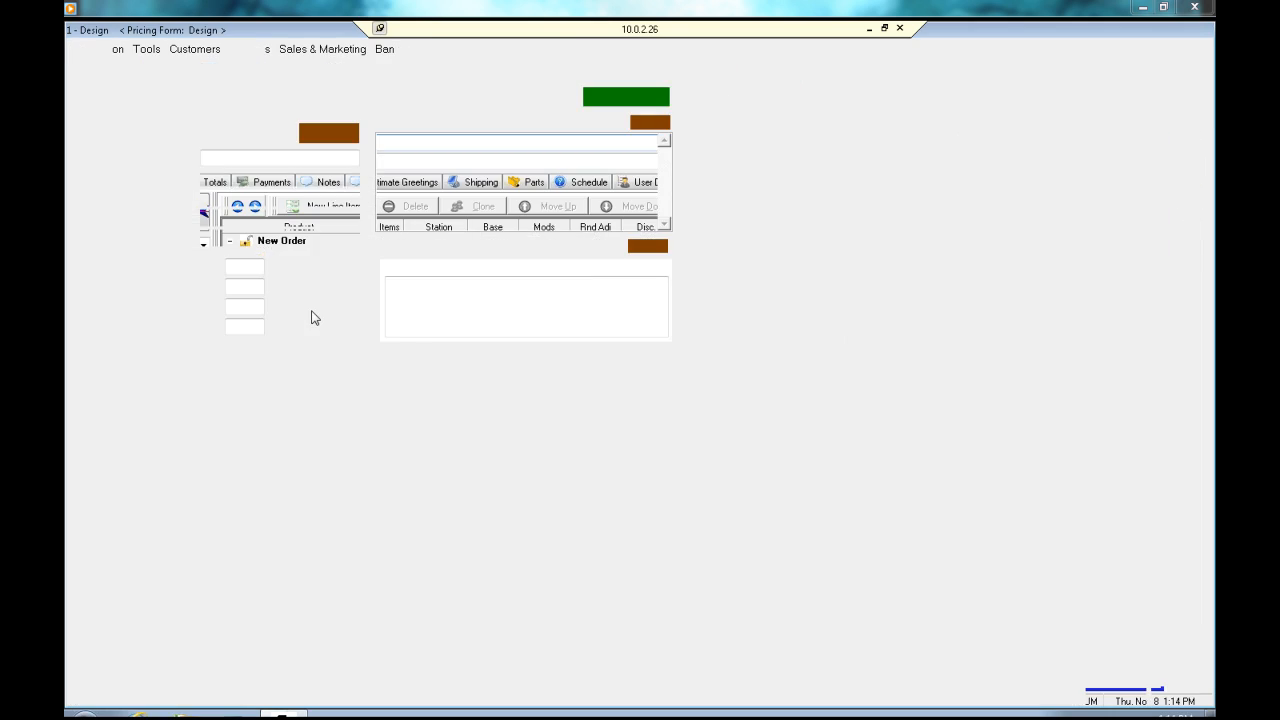
left_click(677, 443)
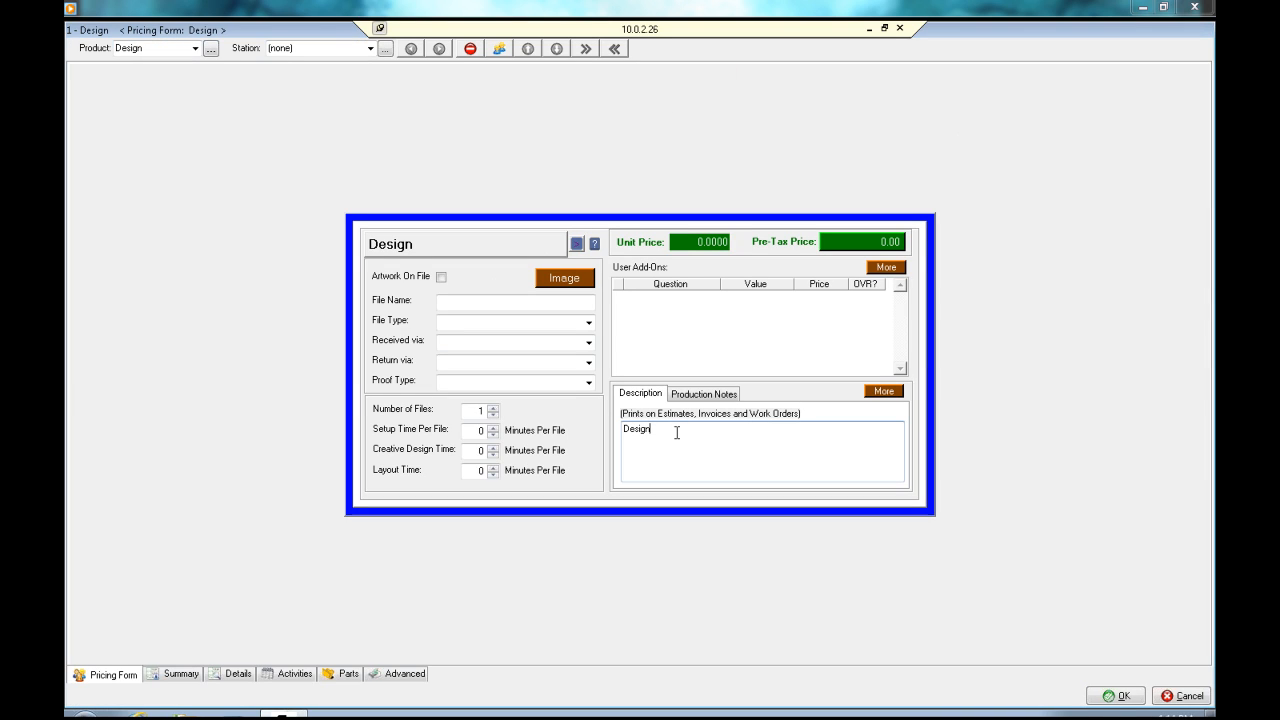
type("desc")
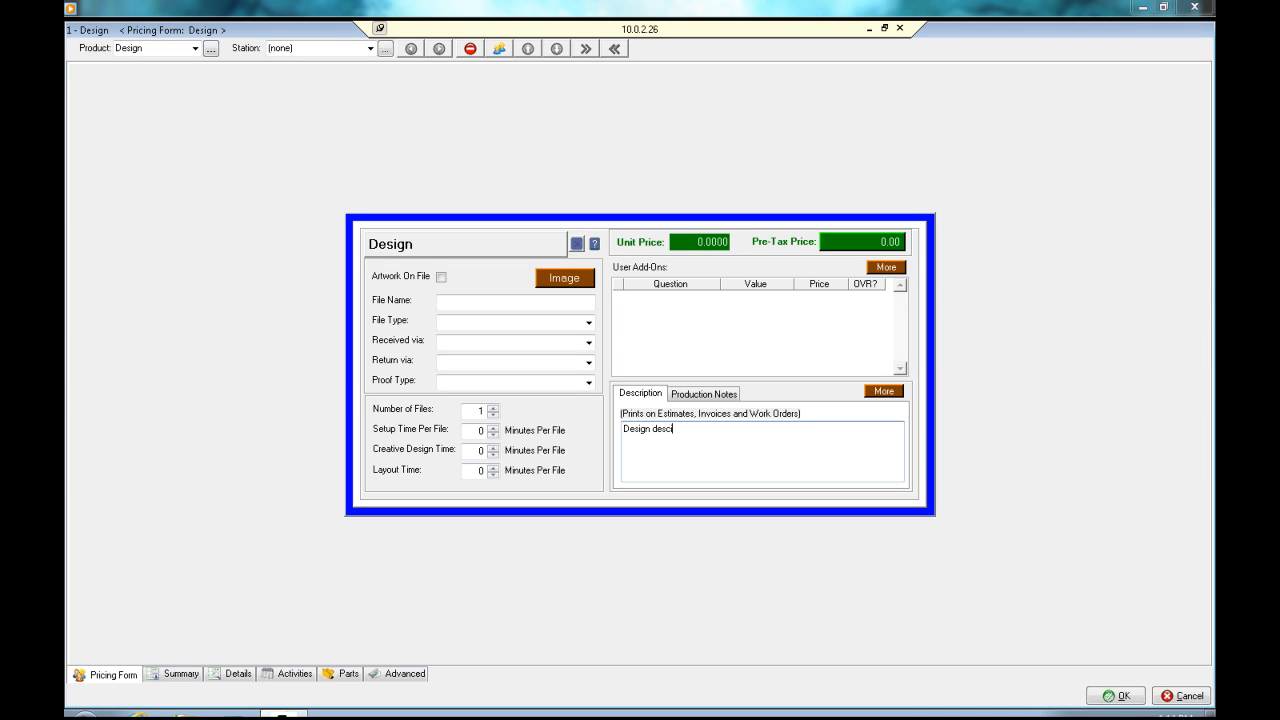
type("ription")
left_click(1100, 700)
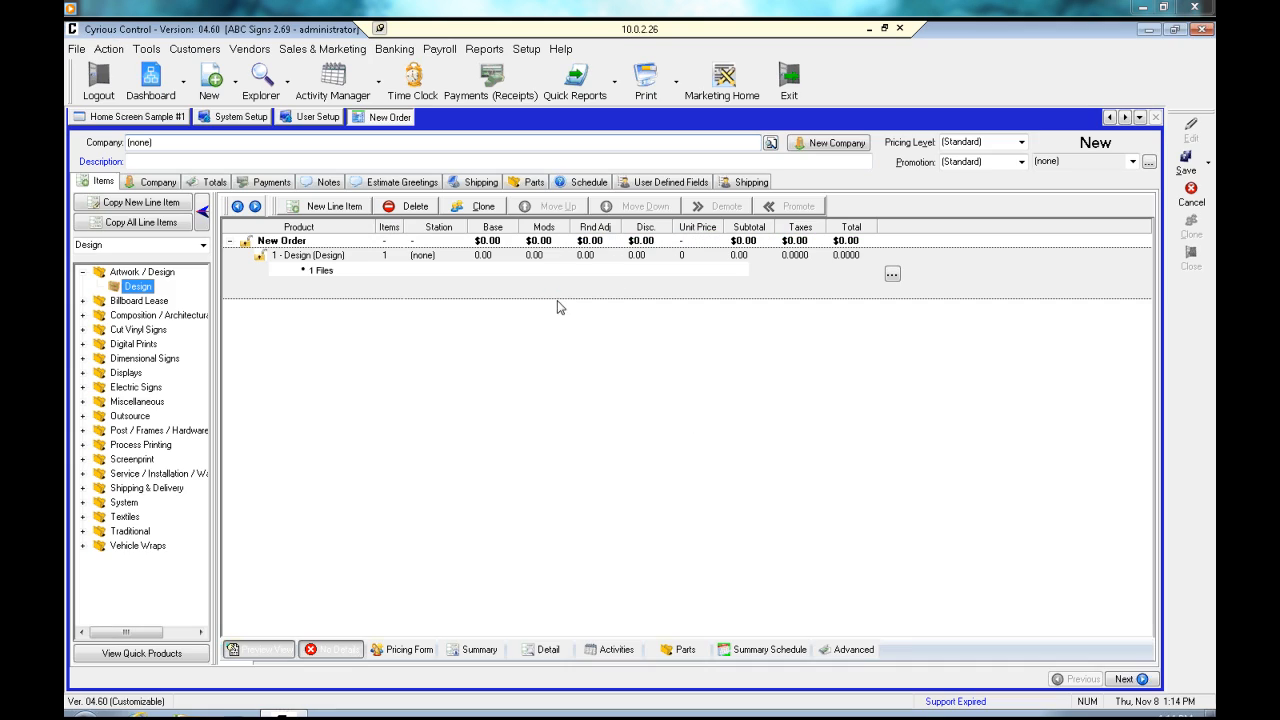
Set the default transaction type for quick products to Recurring Order and save the Orders, Estimates, and Service Tickets settings
left_click(141, 162)
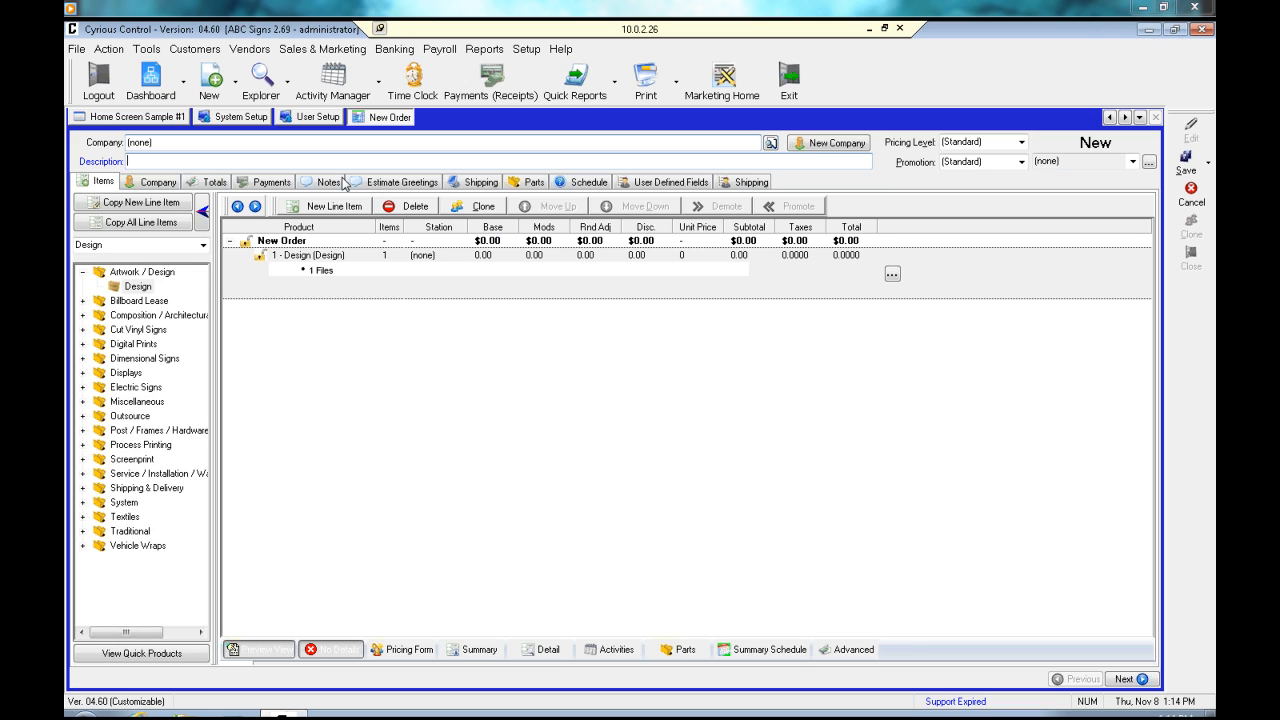
left_click(256, 120)
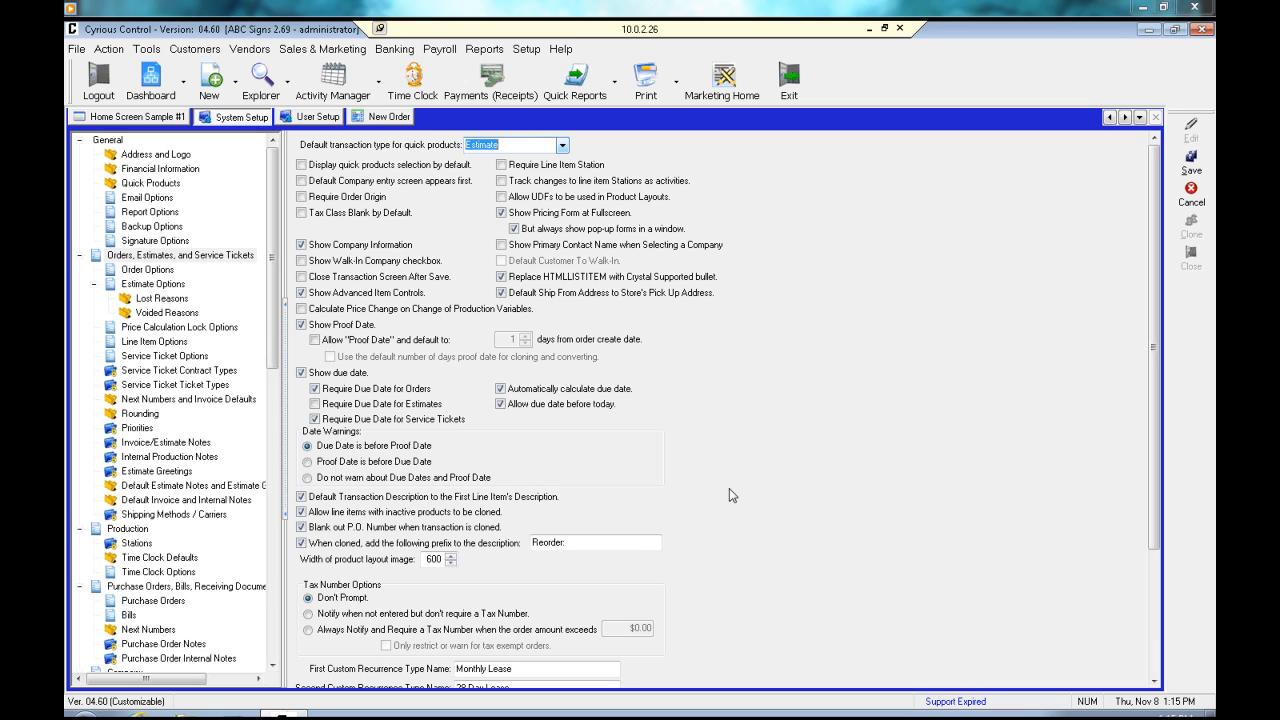
key("Down")
left_click(597, 546)
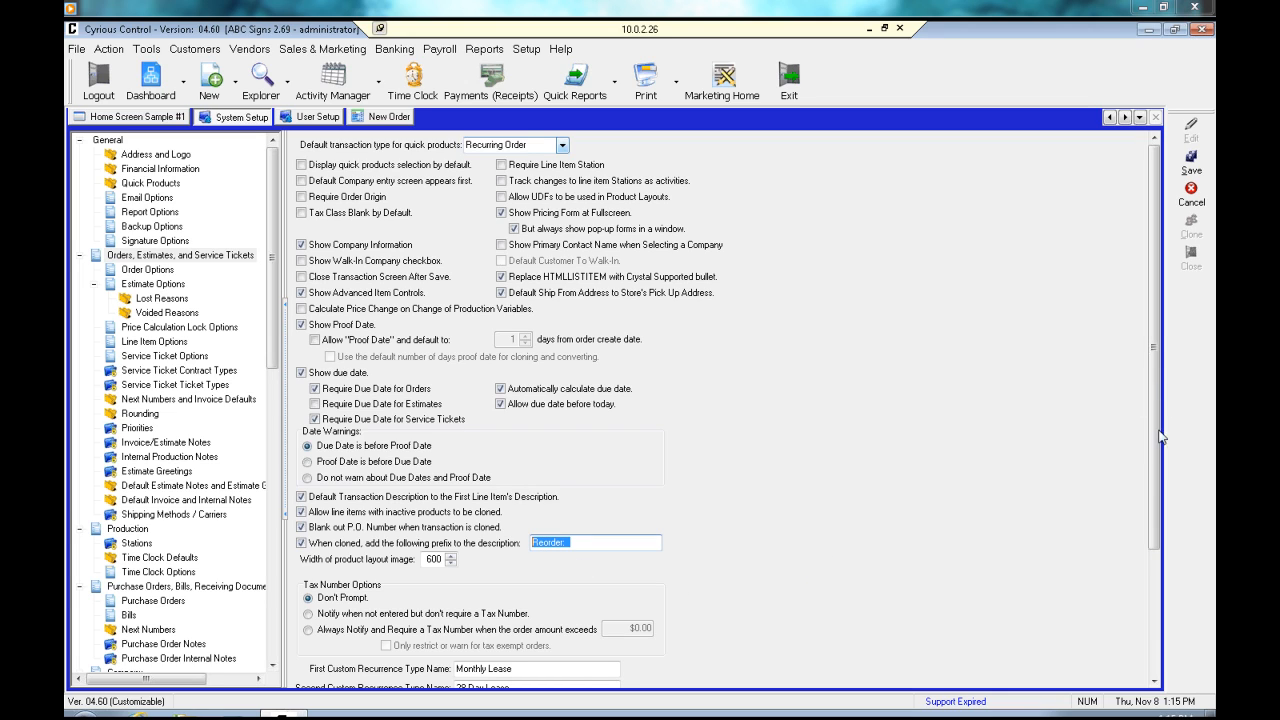
left_click_drag(1154, 471, 1162, 548)
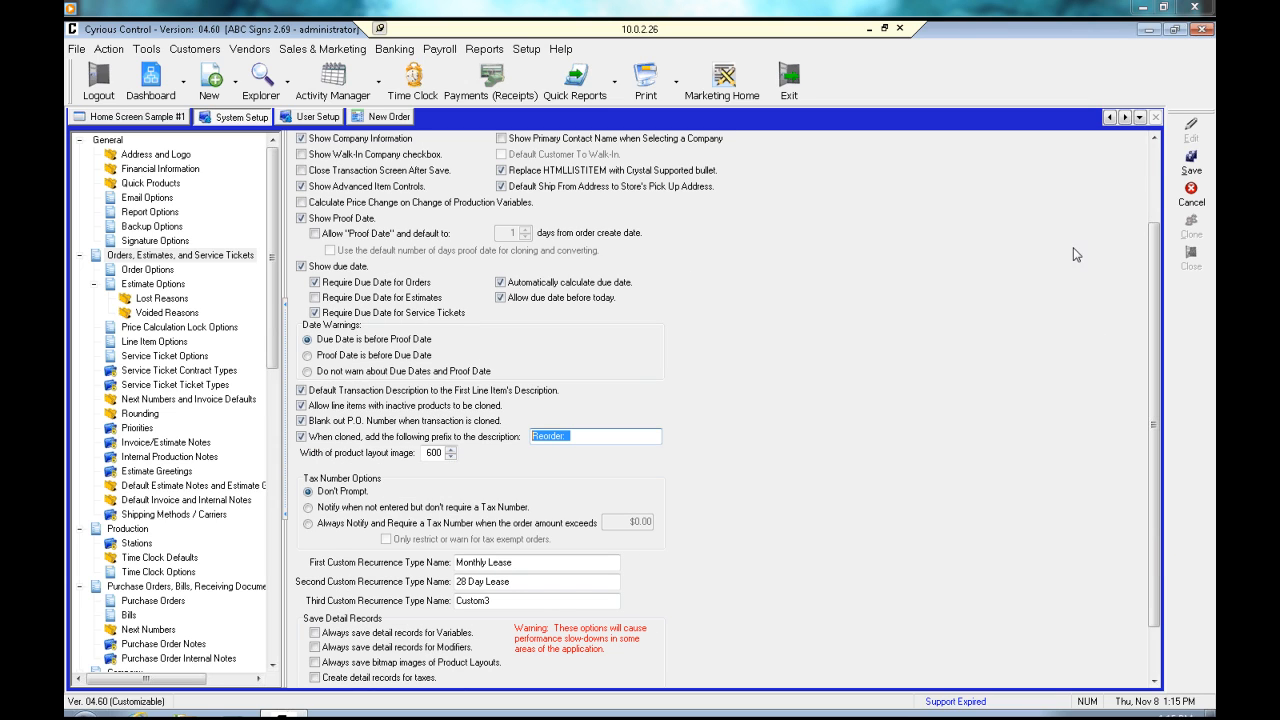
left_click(1190, 162)
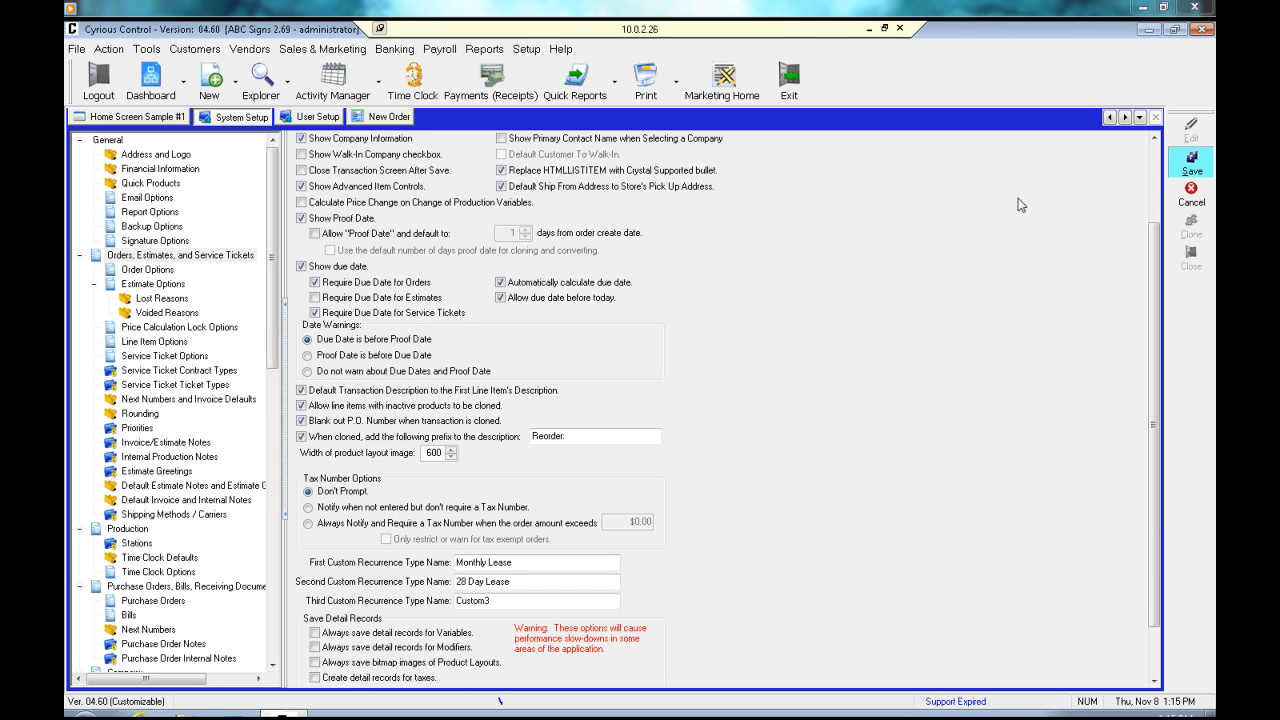
Open the Order Options for editing and examine the production station choices in the new order
left_click(143, 272)
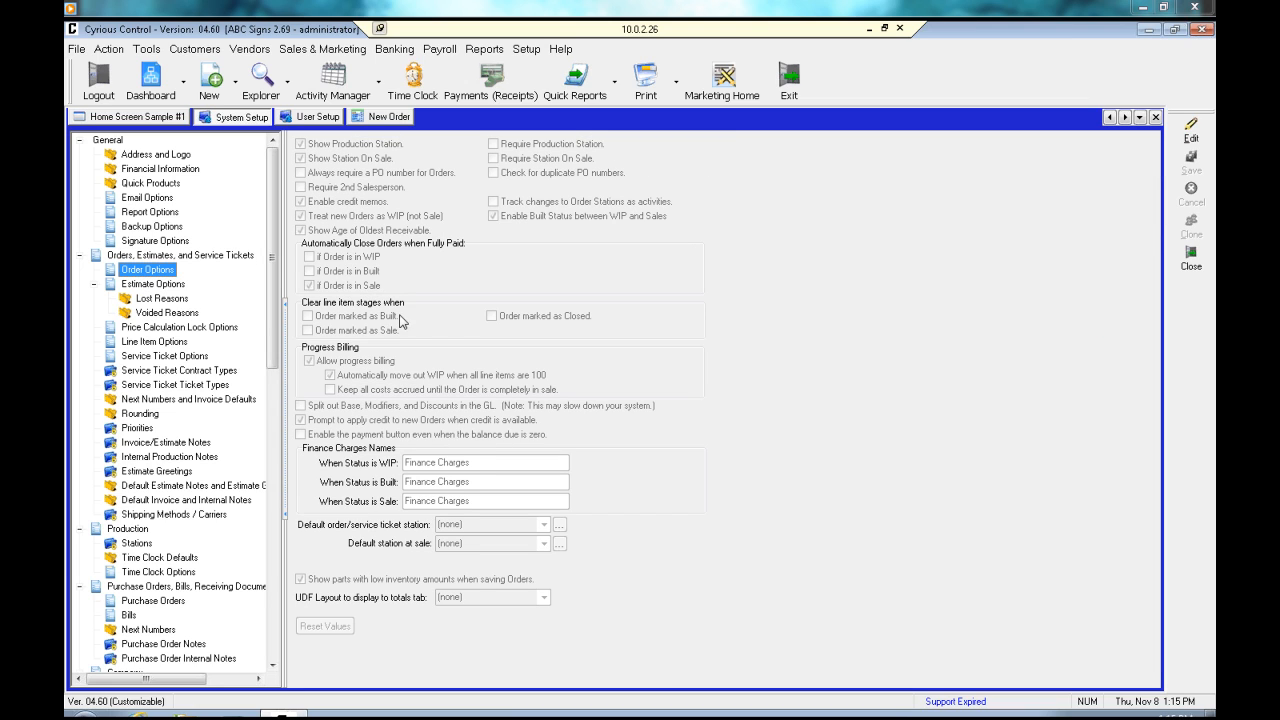
left_click(1189, 130)
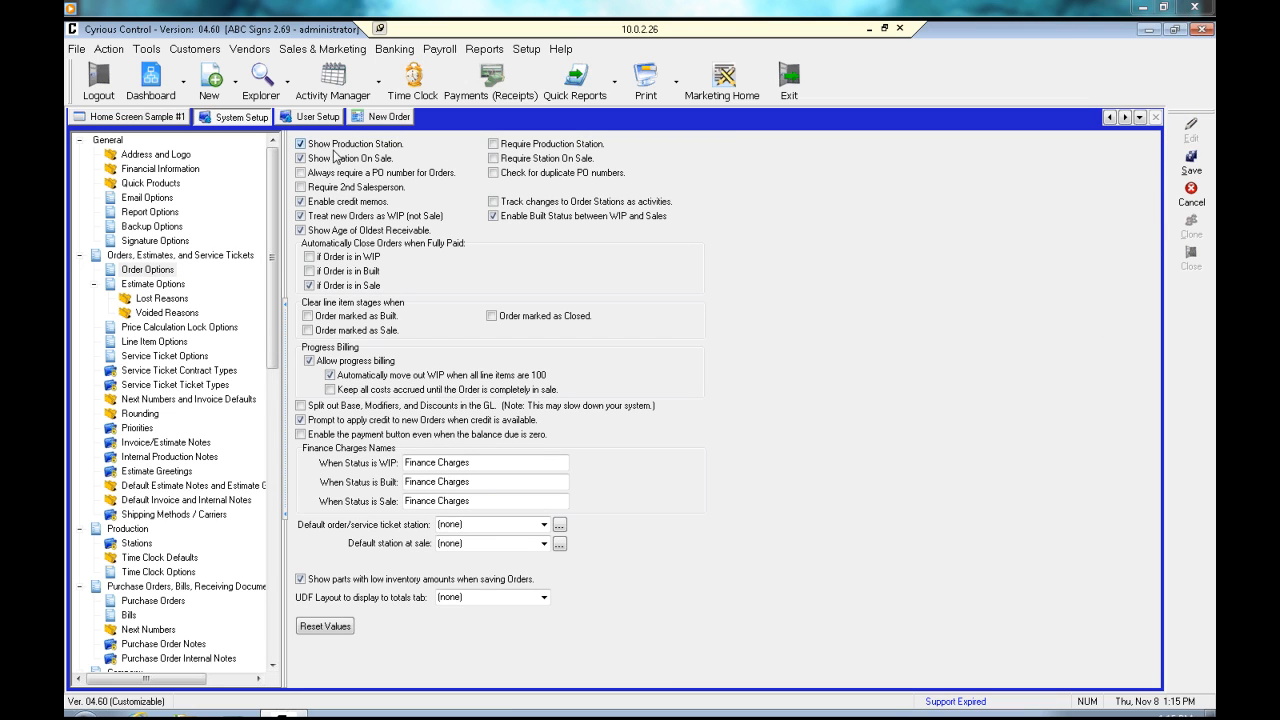
left_click(388, 121)
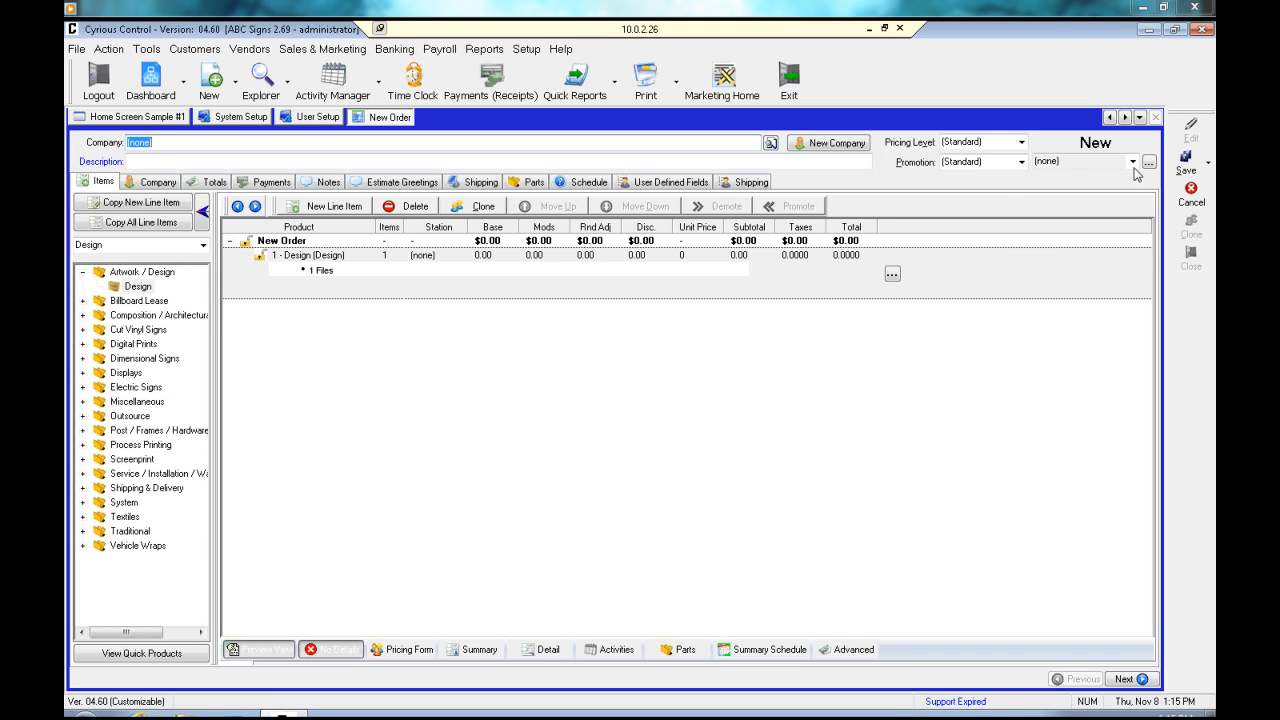
left_click(1133, 162)
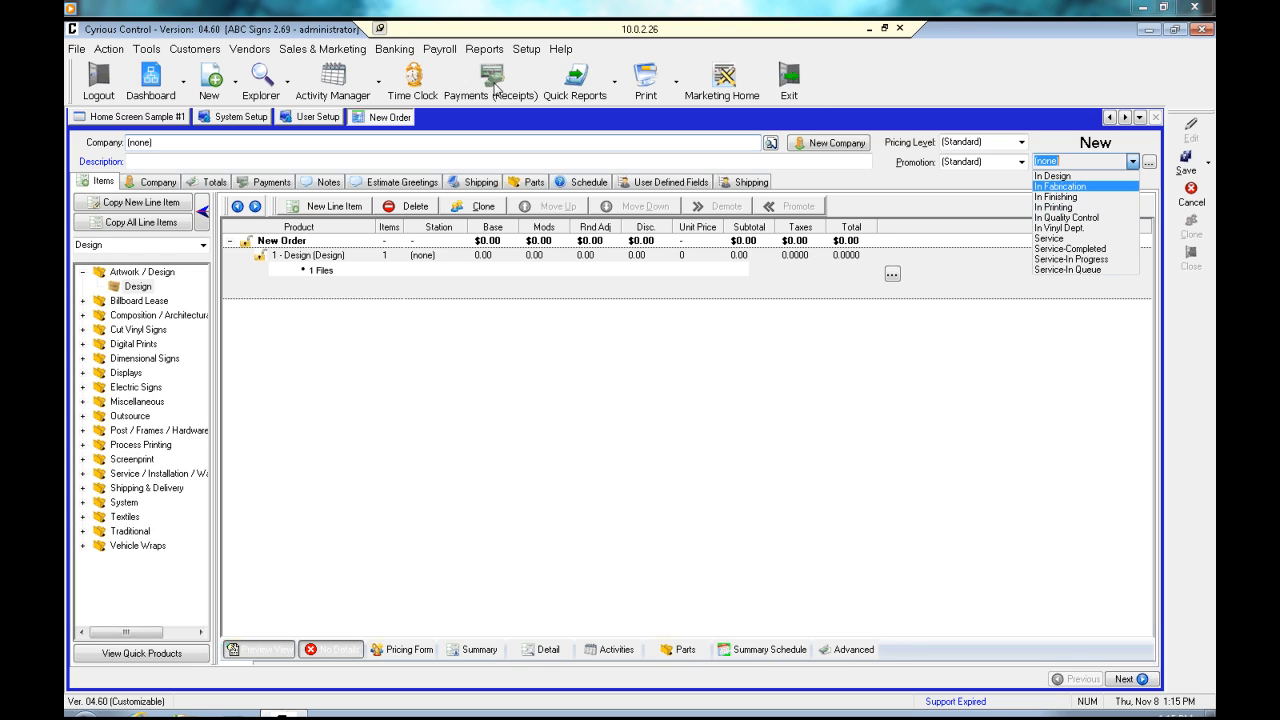
left_click(265, 122)
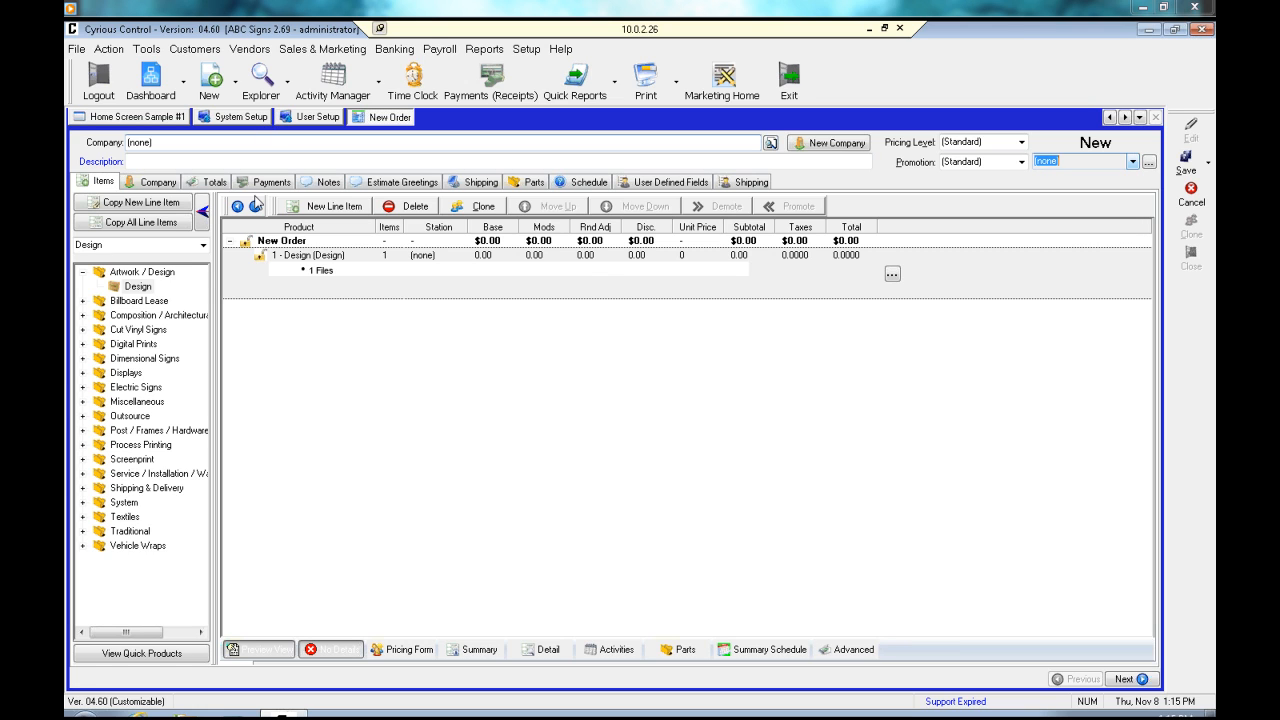
left_click(253, 119)
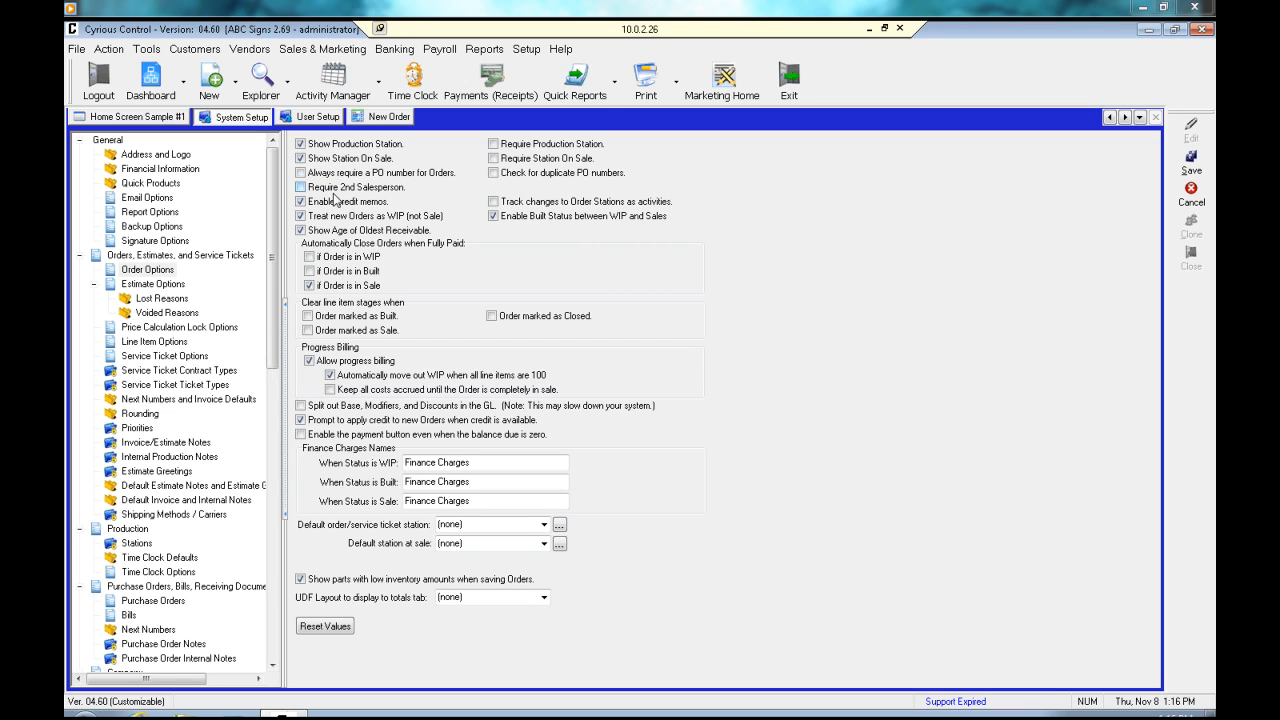
Compare the salesperson, P.O. number and station fields in the new order's totals with the Order Options
left_click(379, 118)
left_click(224, 185)
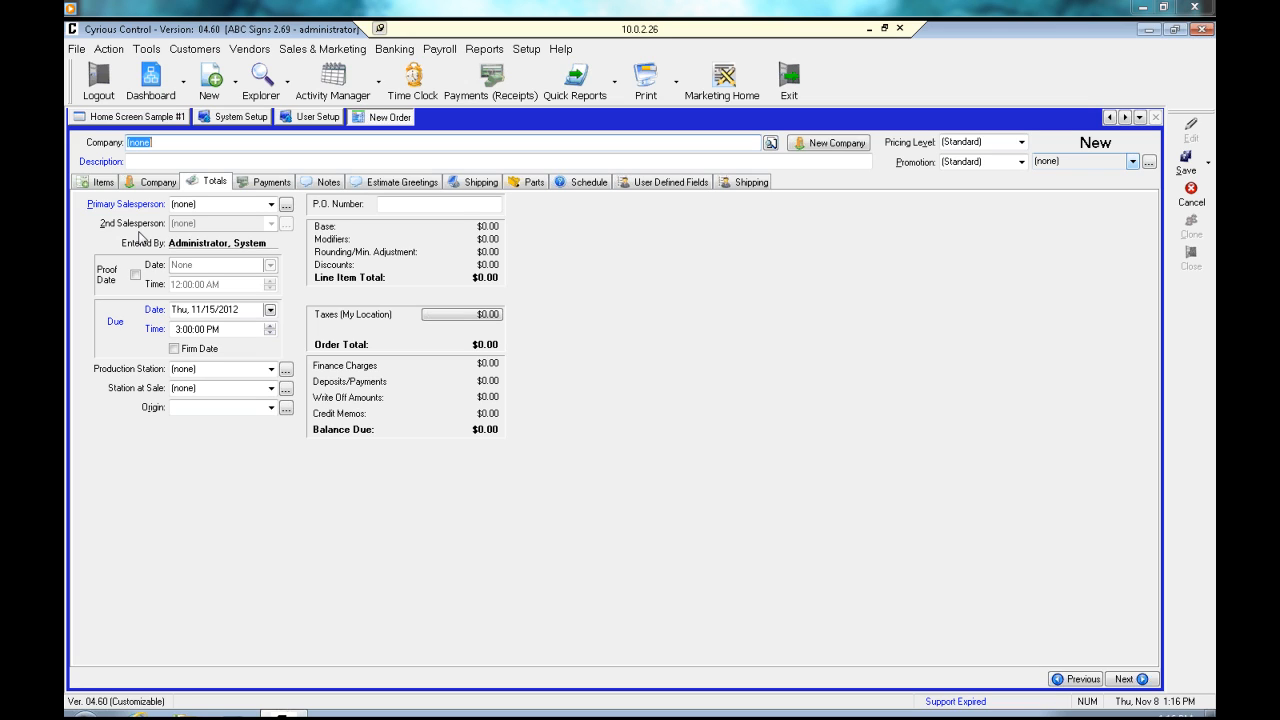
left_click(262, 120)
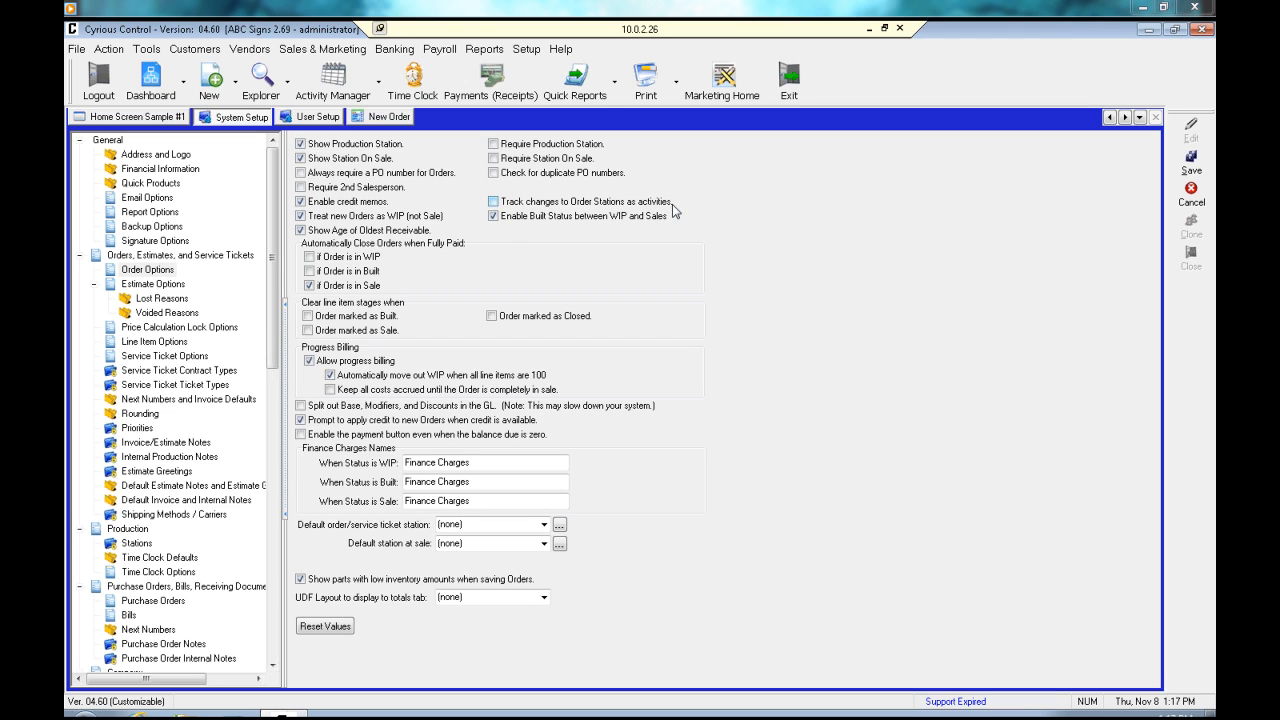
Set the new order's station to In Fabrication and move it on to another production station
left_click(390, 118)
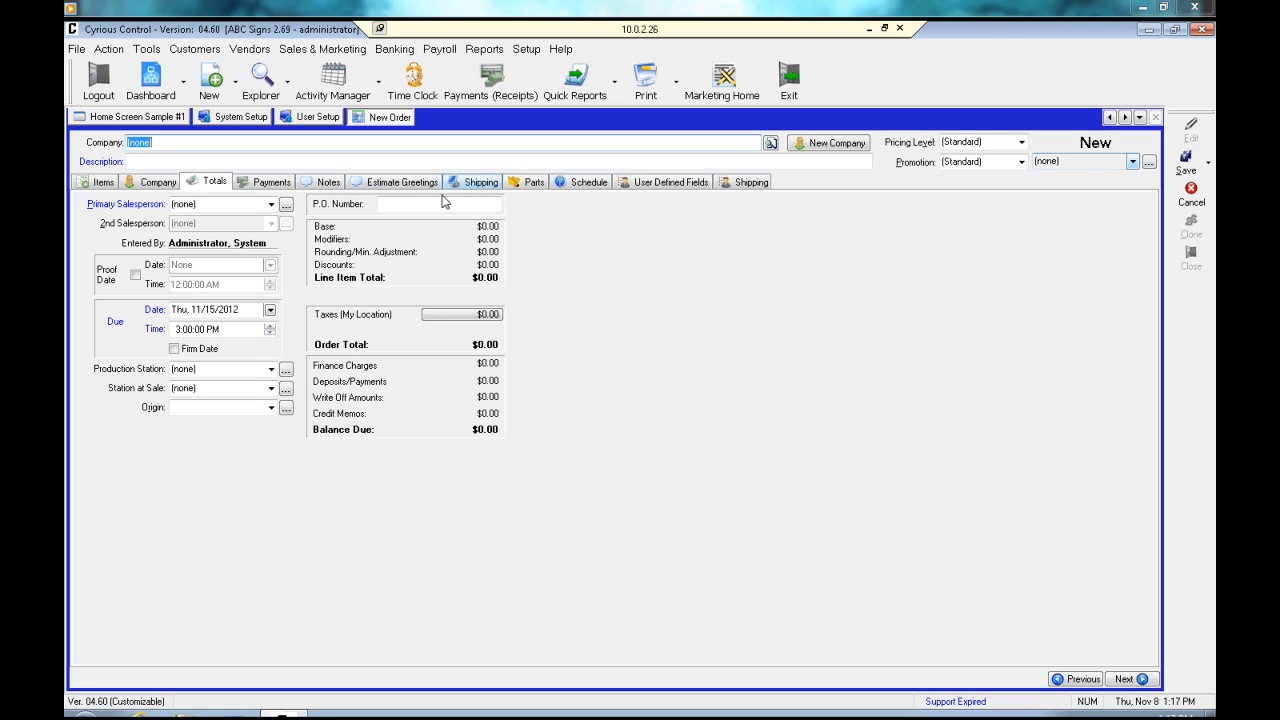
left_click(1133, 163)
key("Down")
key("Return")
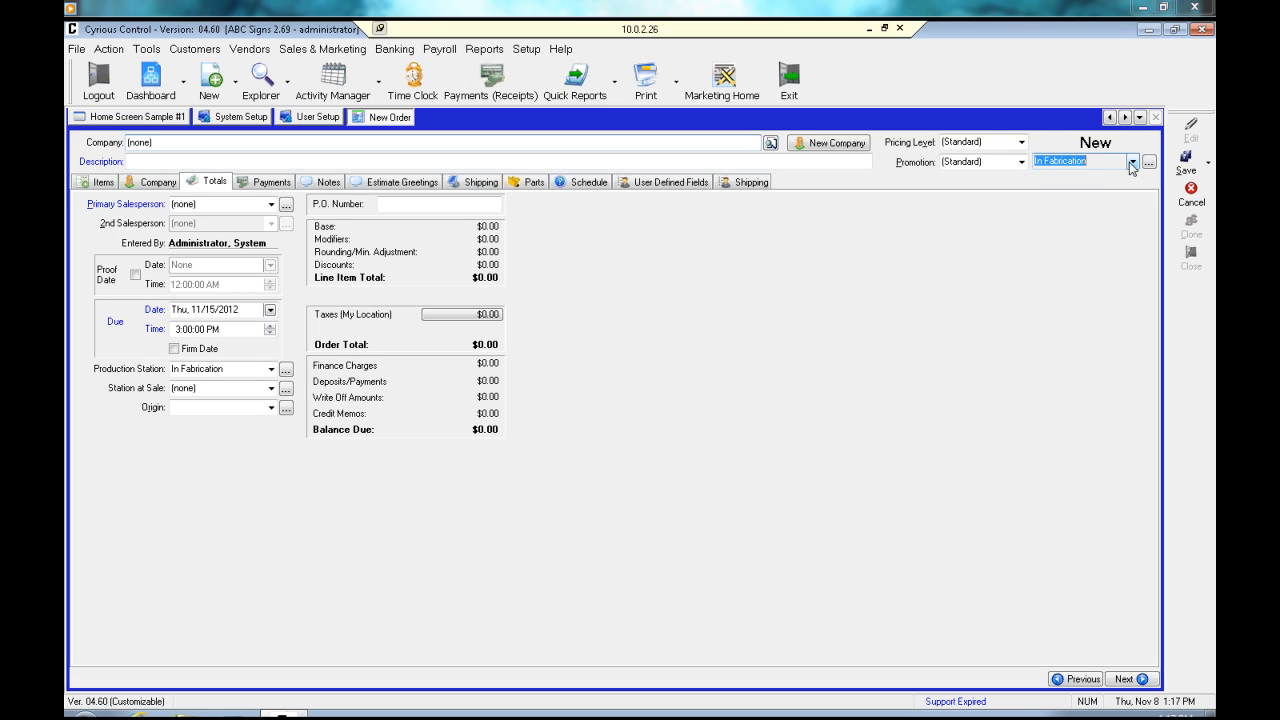
left_click(1132, 163)
left_click(1106, 205)
Set the default order/service ticket station to In Design in the Order Options and save
left_click(253, 120)
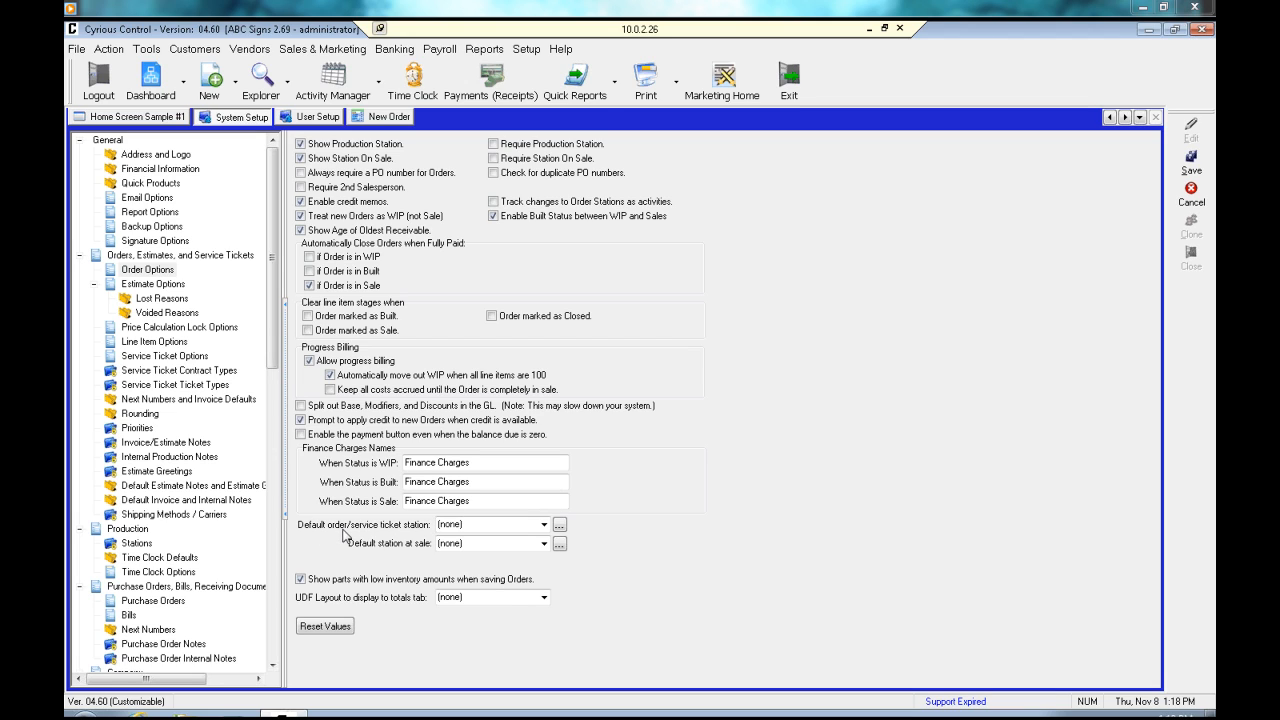
left_click(545, 526)
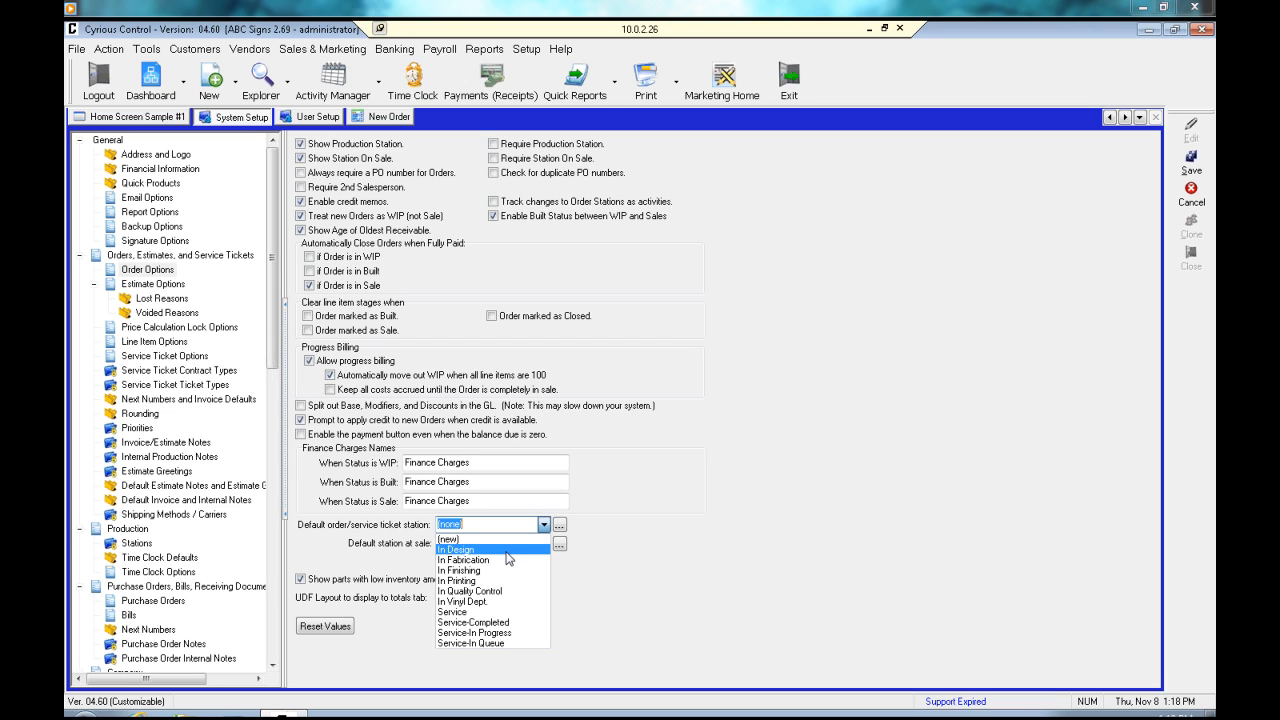
left_click(506, 551)
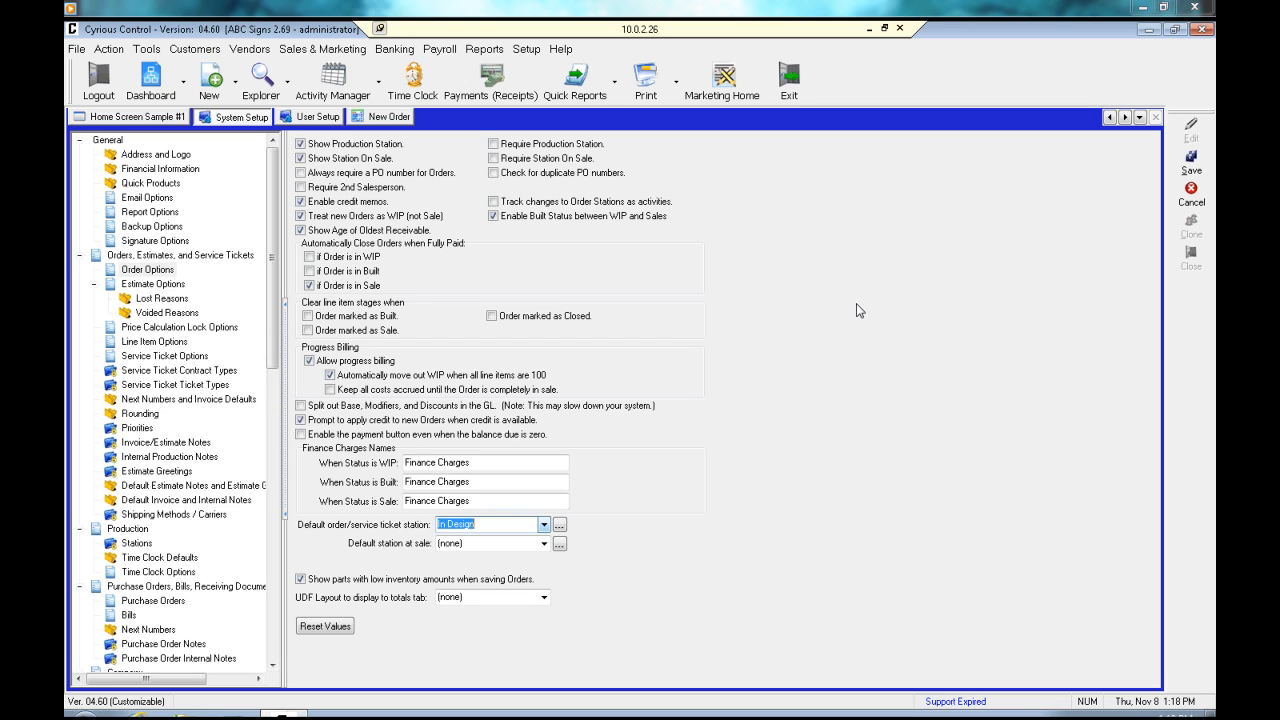
left_click(1190, 162)
Open the Estimate Options for editing, and start a new estimate with a clone of its Variation 1
left_click(167, 283)
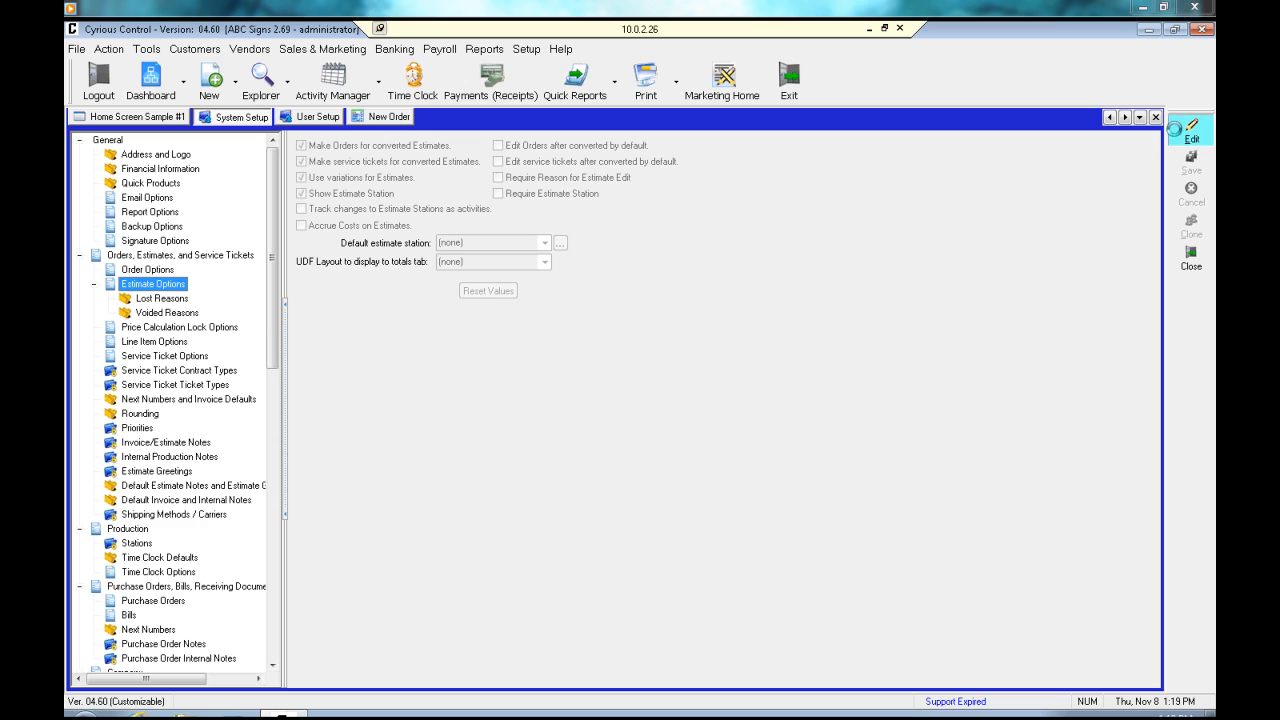
left_click(1190, 130)
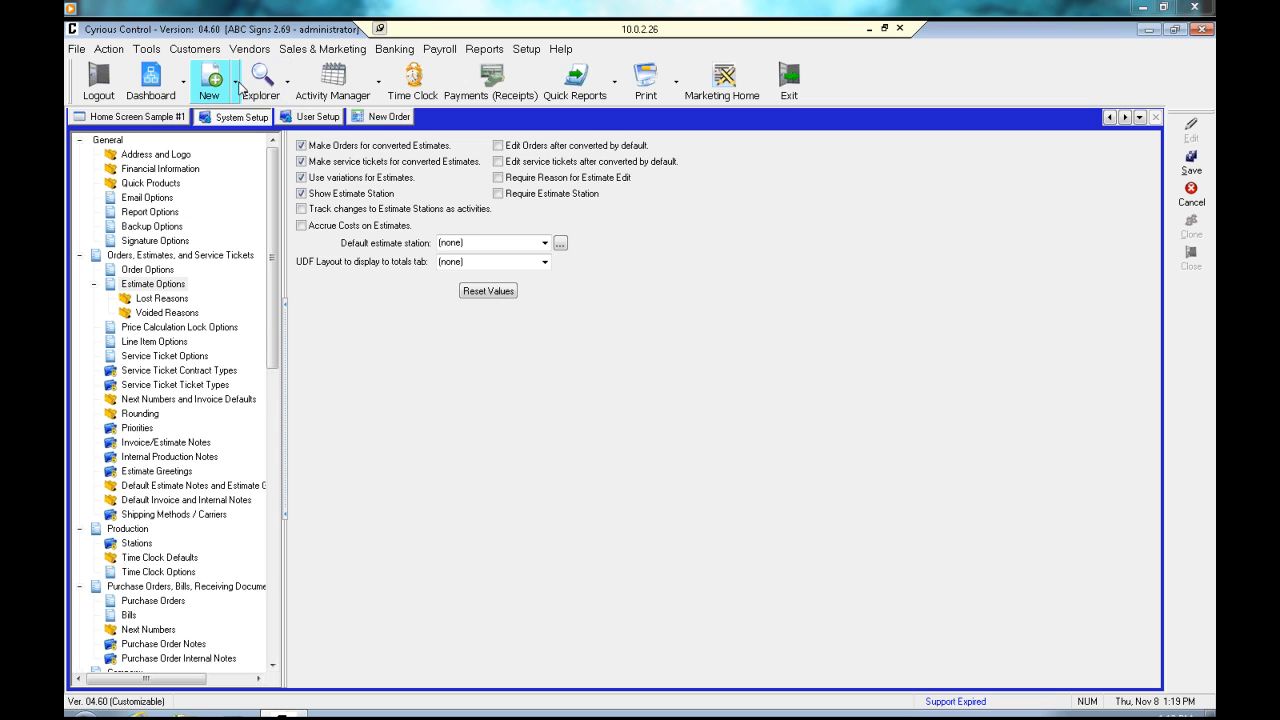
left_click(238, 84)
left_click(290, 134)
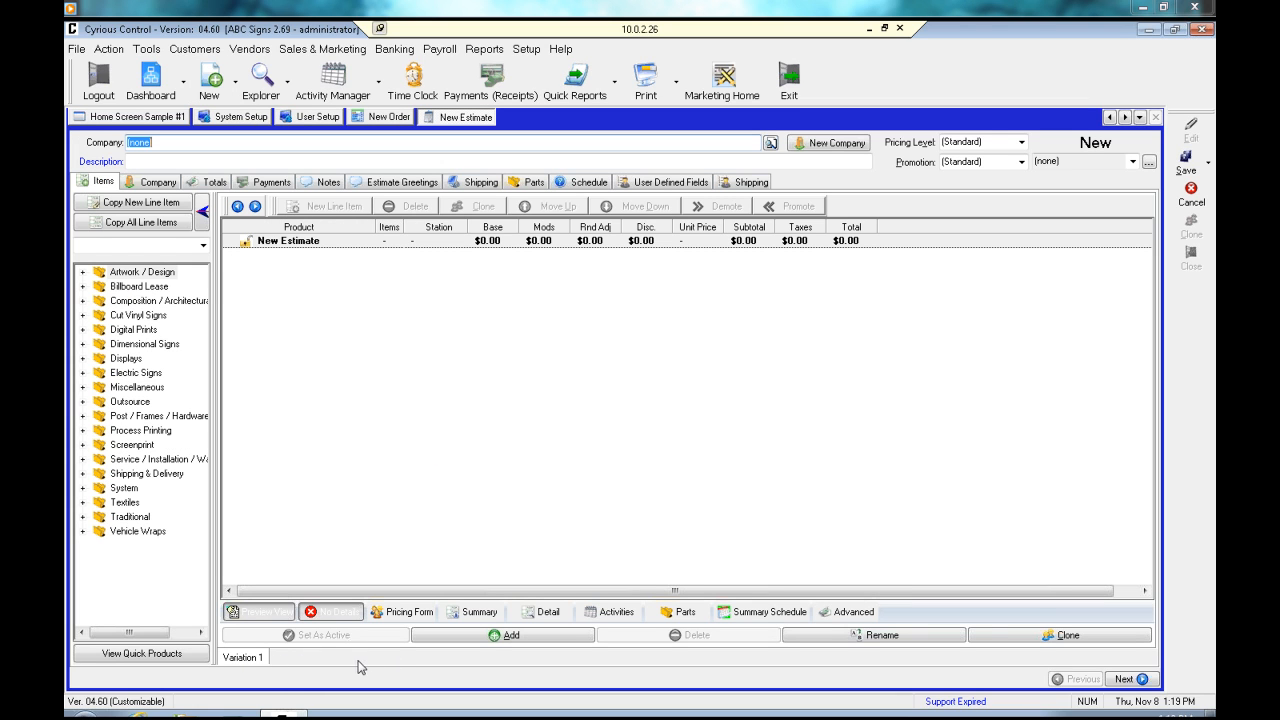
left_click(1003, 639)
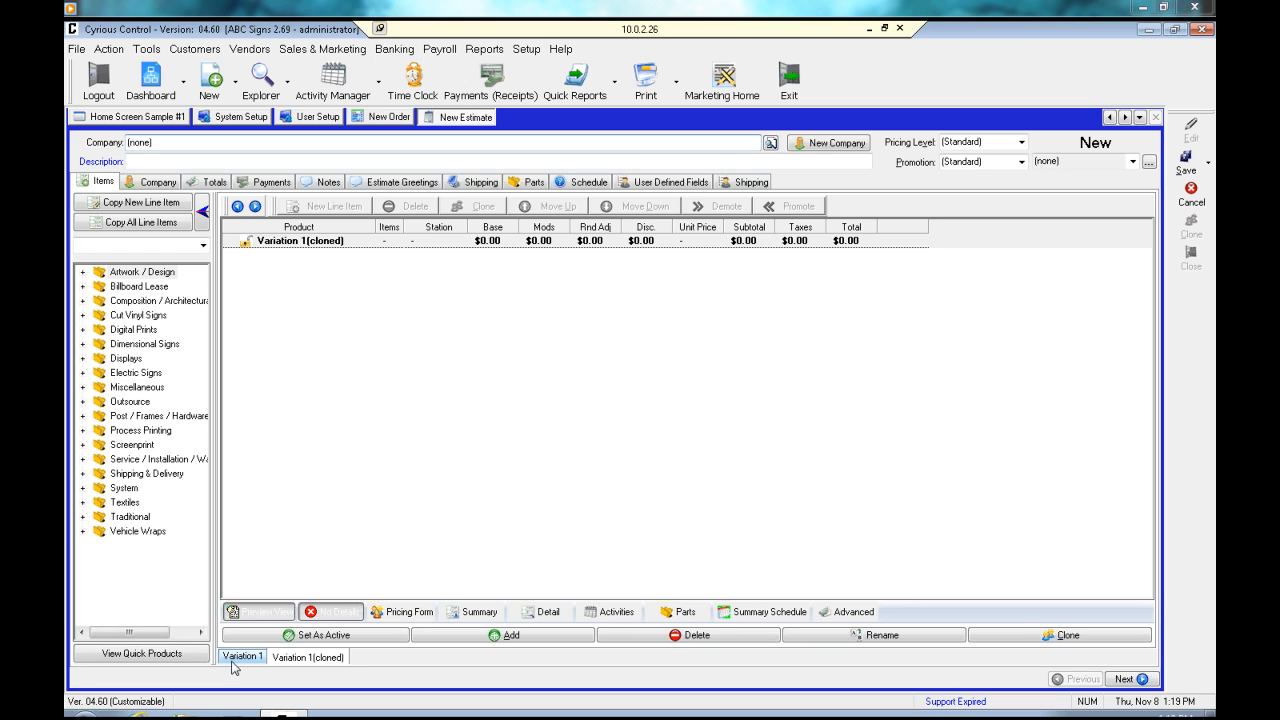
Examine the default estimate station choices, keep (none) and save the Estimate Options
left_click(245, 117)
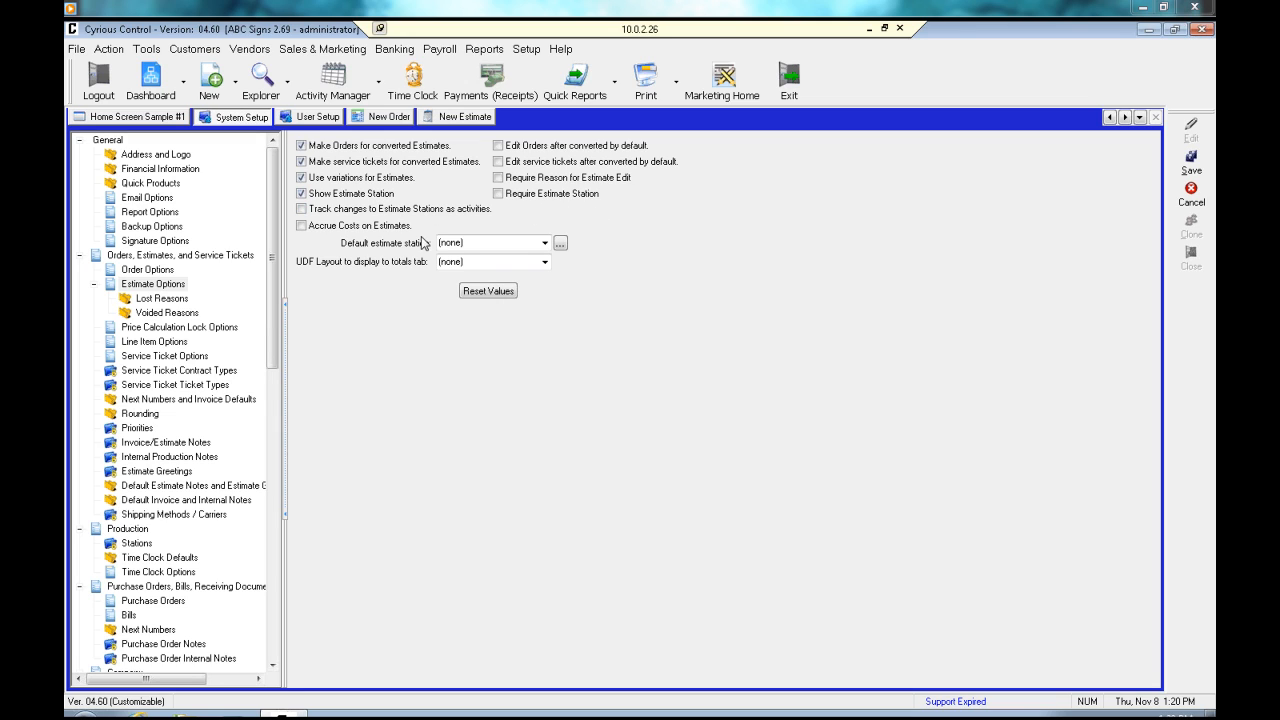
left_click(541, 245)
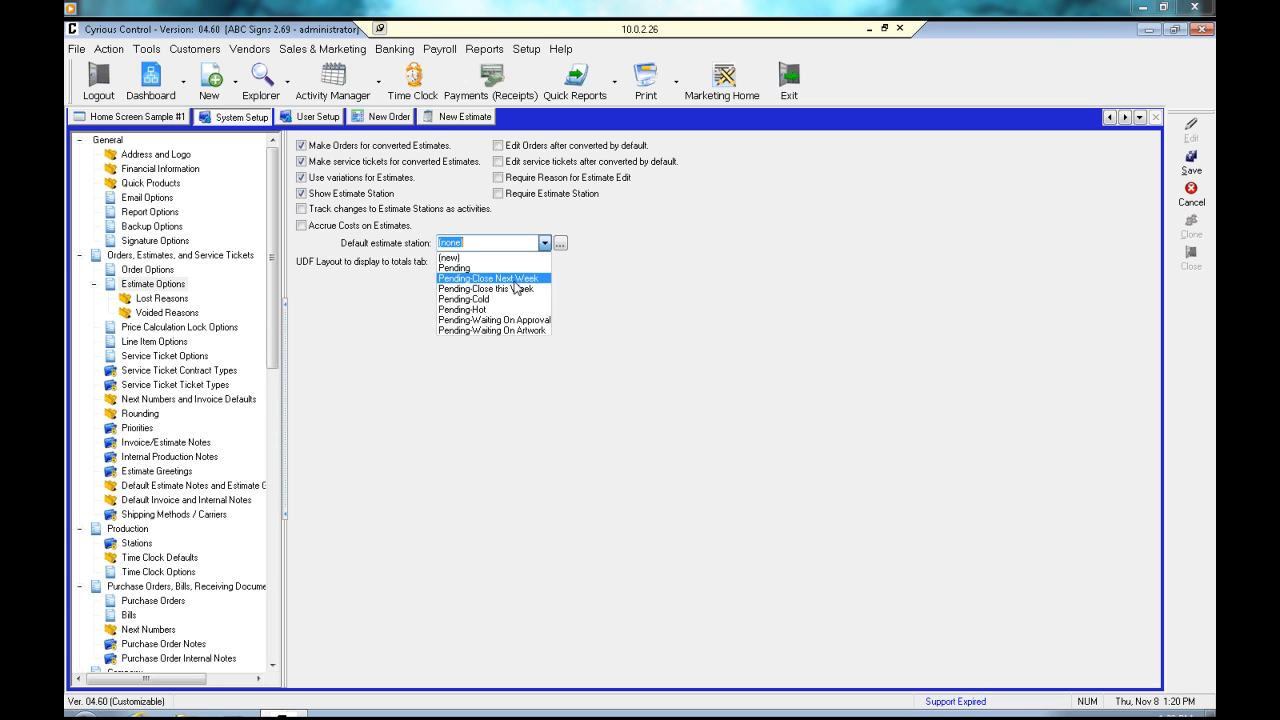
left_click(612, 288)
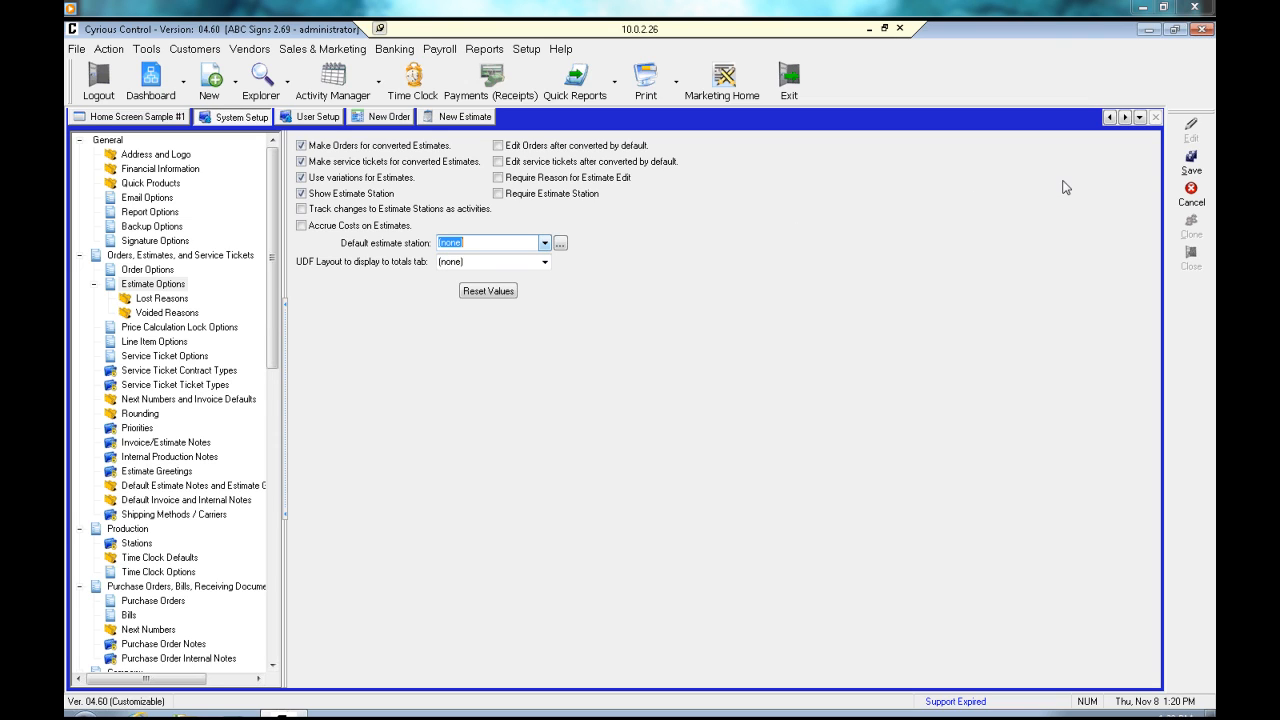
left_click(1189, 166)
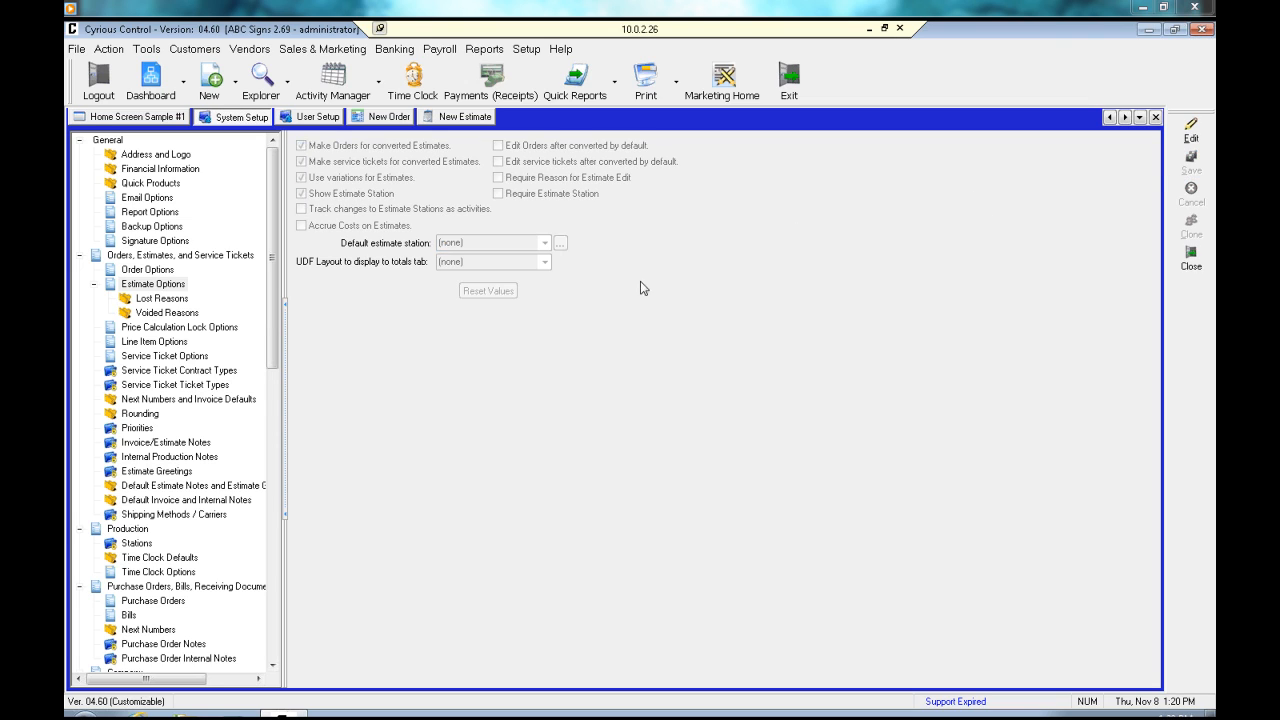
Examine the lost reasons and each of the voided reasons for estimates
left_click(159, 300)
left_click(160, 313)
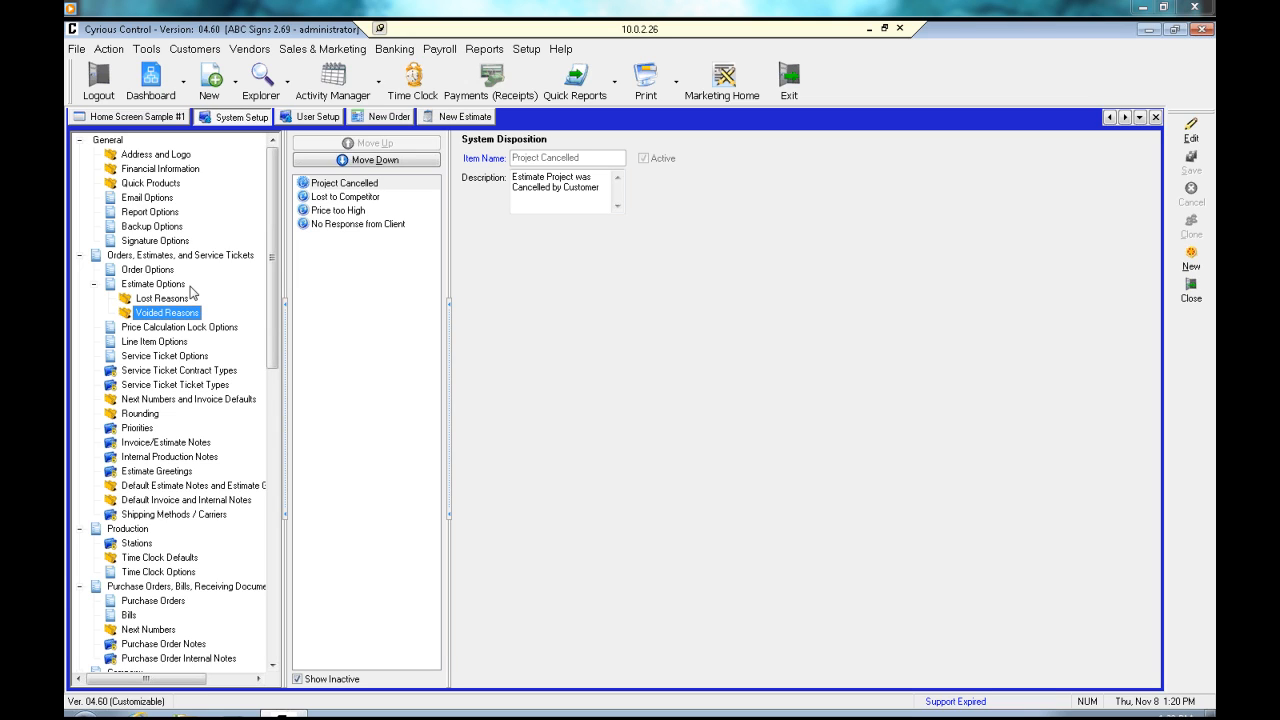
left_click(338, 187)
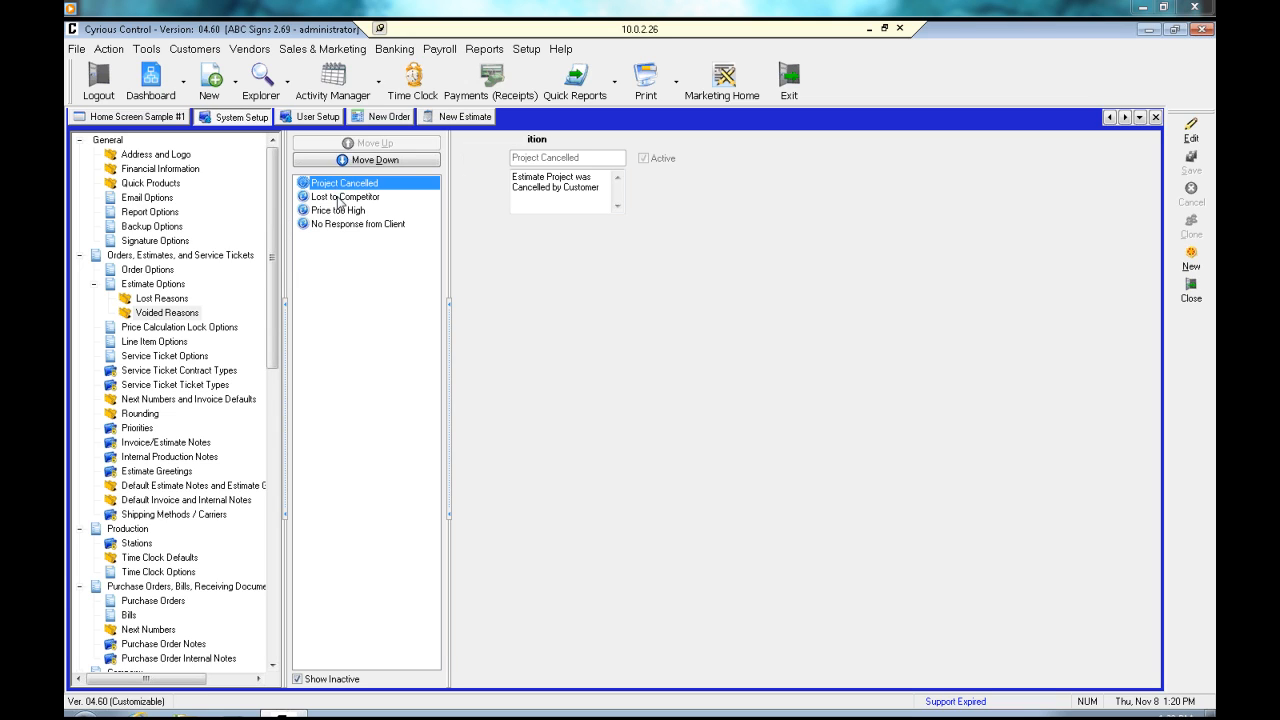
left_click(338, 197)
left_click(339, 211)
left_click(339, 226)
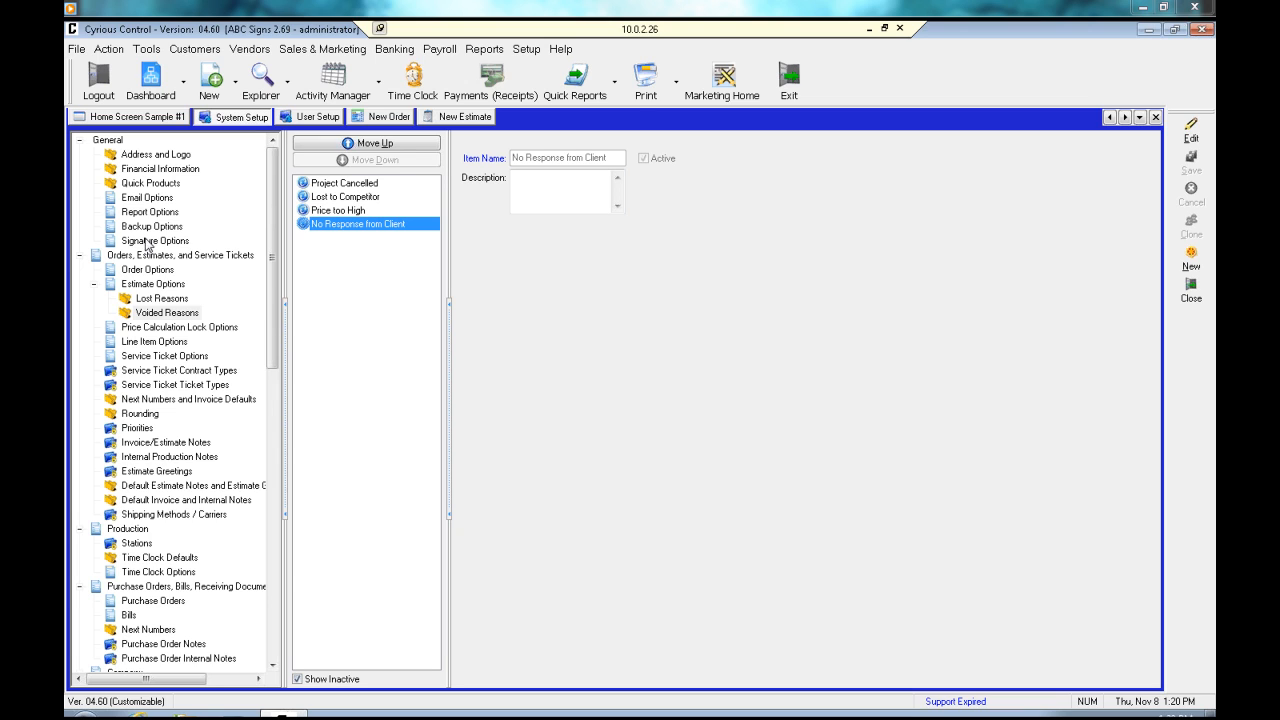
Open the Price Calculation Lock Options for editing and toggle the automatic locking of estimates before converting them to orders
left_click(155, 330)
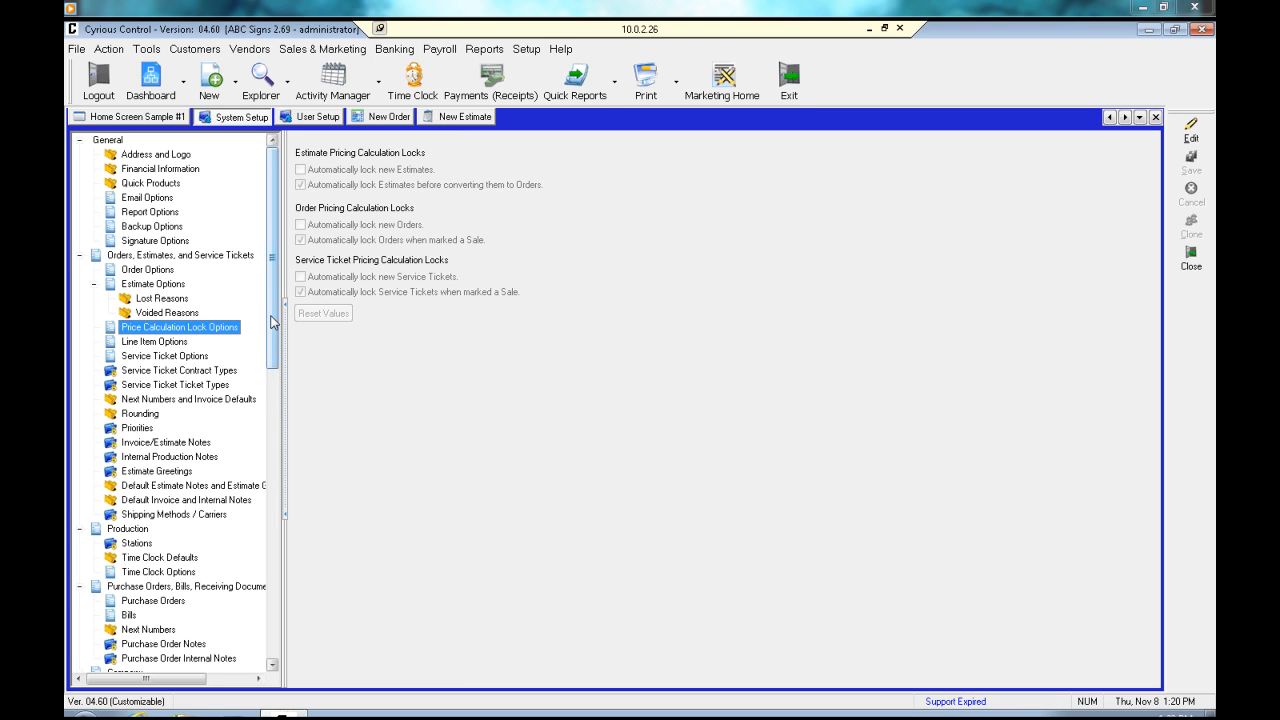
scroll(270, 320, "down", 1)
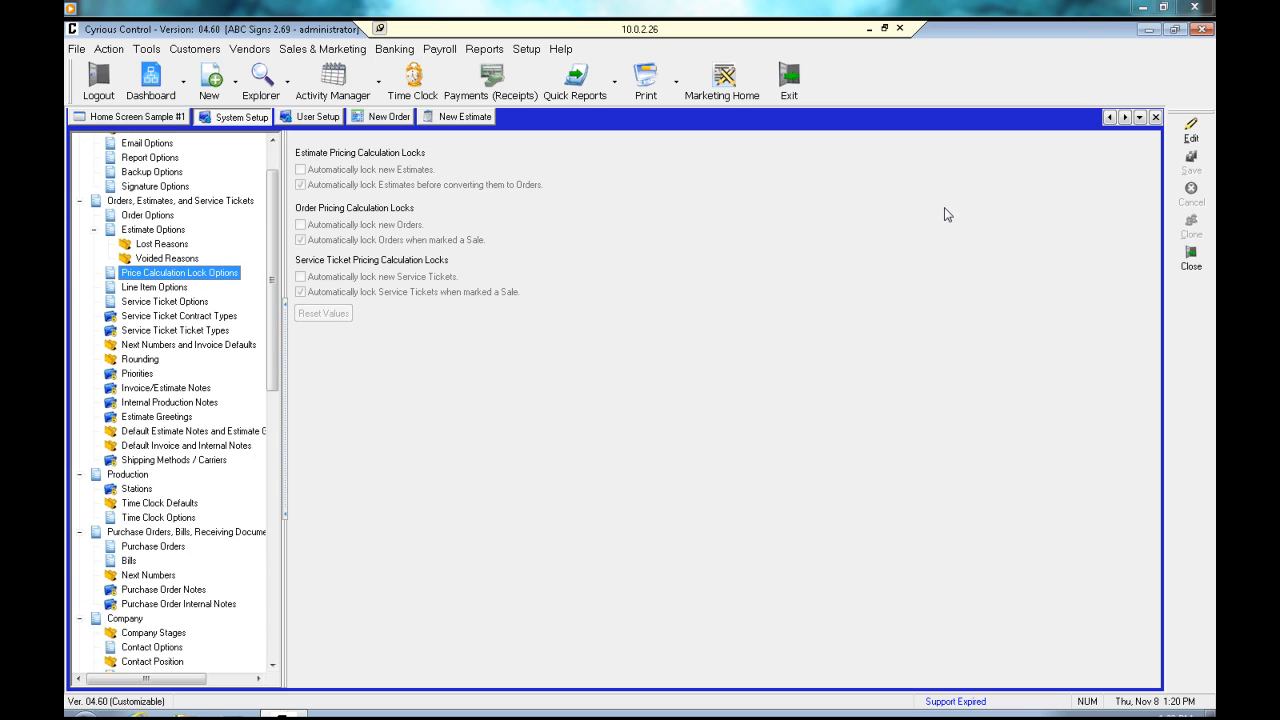
left_click(1189, 136)
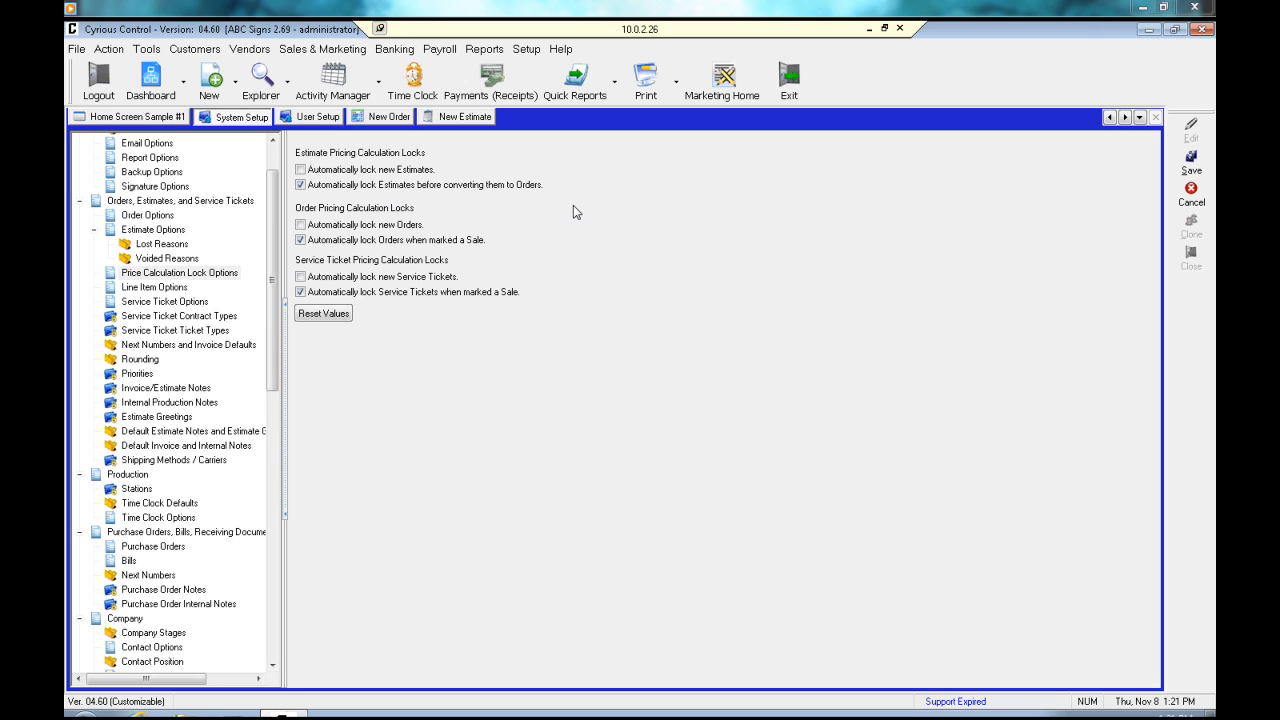
left_click(301, 185)
Open the Line Item Options for editing and compare the column settings with the new estimate's item list
left_click(154, 289)
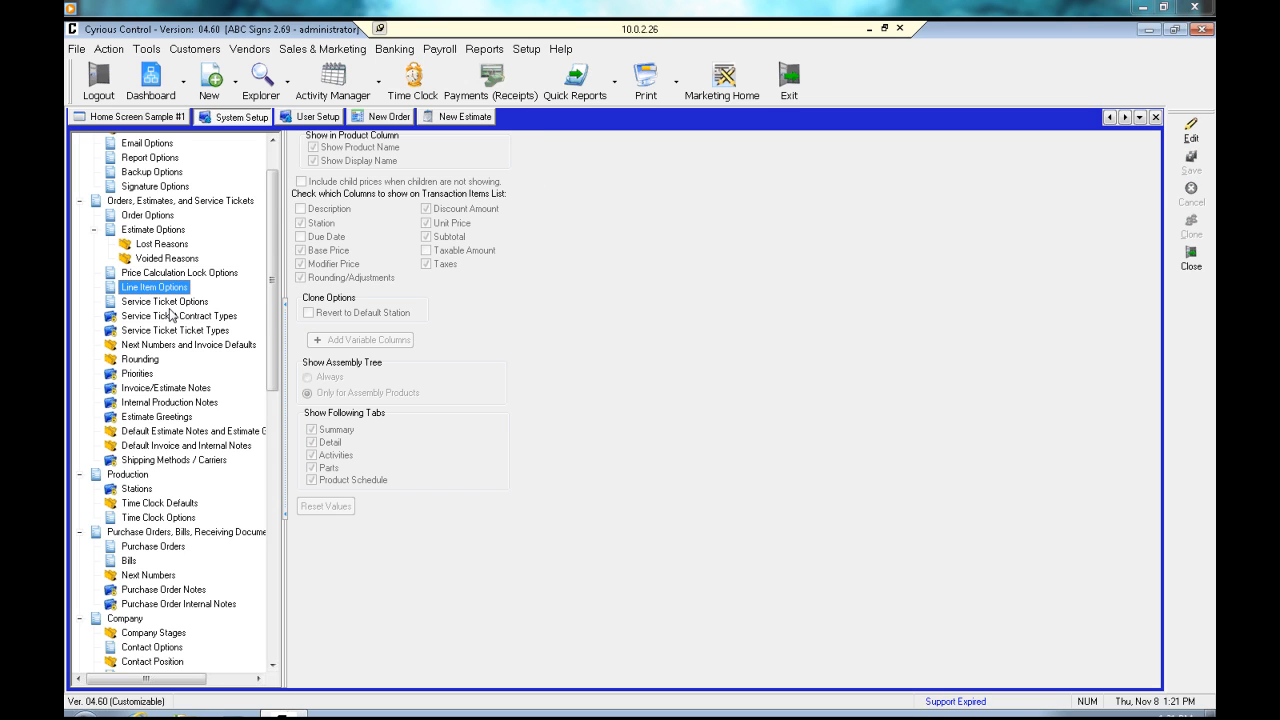
left_click(1188, 138)
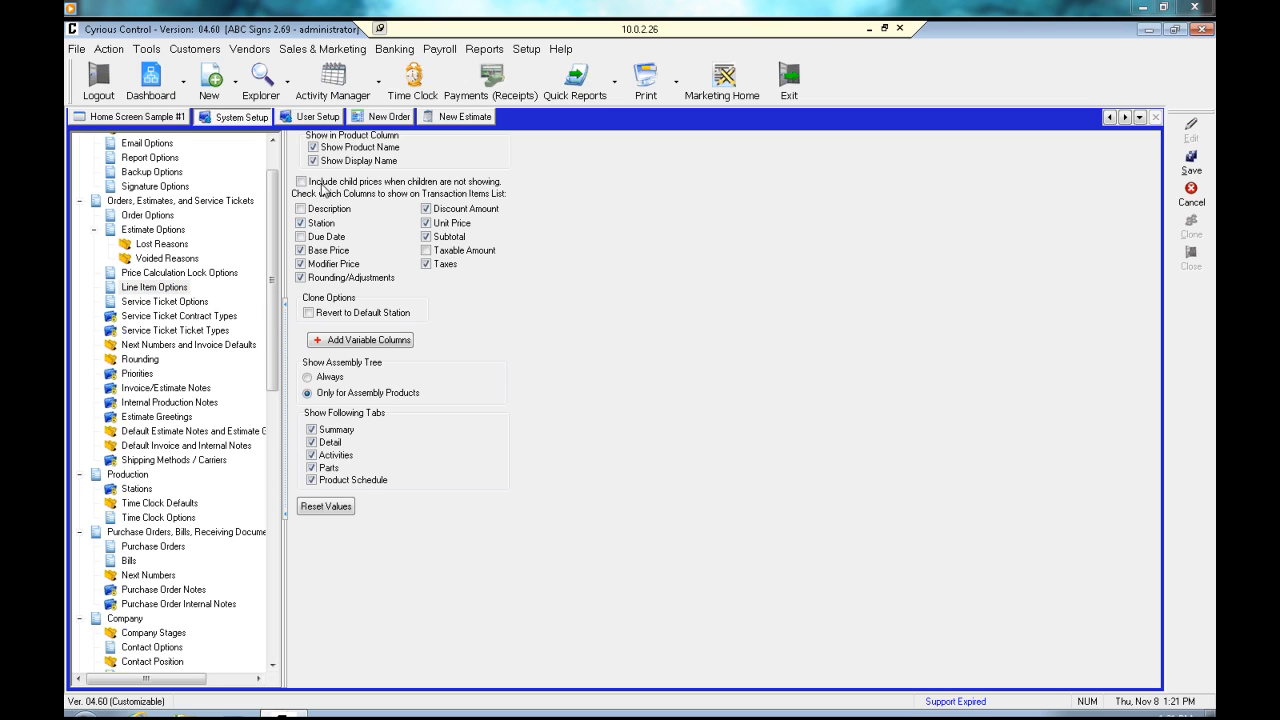
left_click(447, 117)
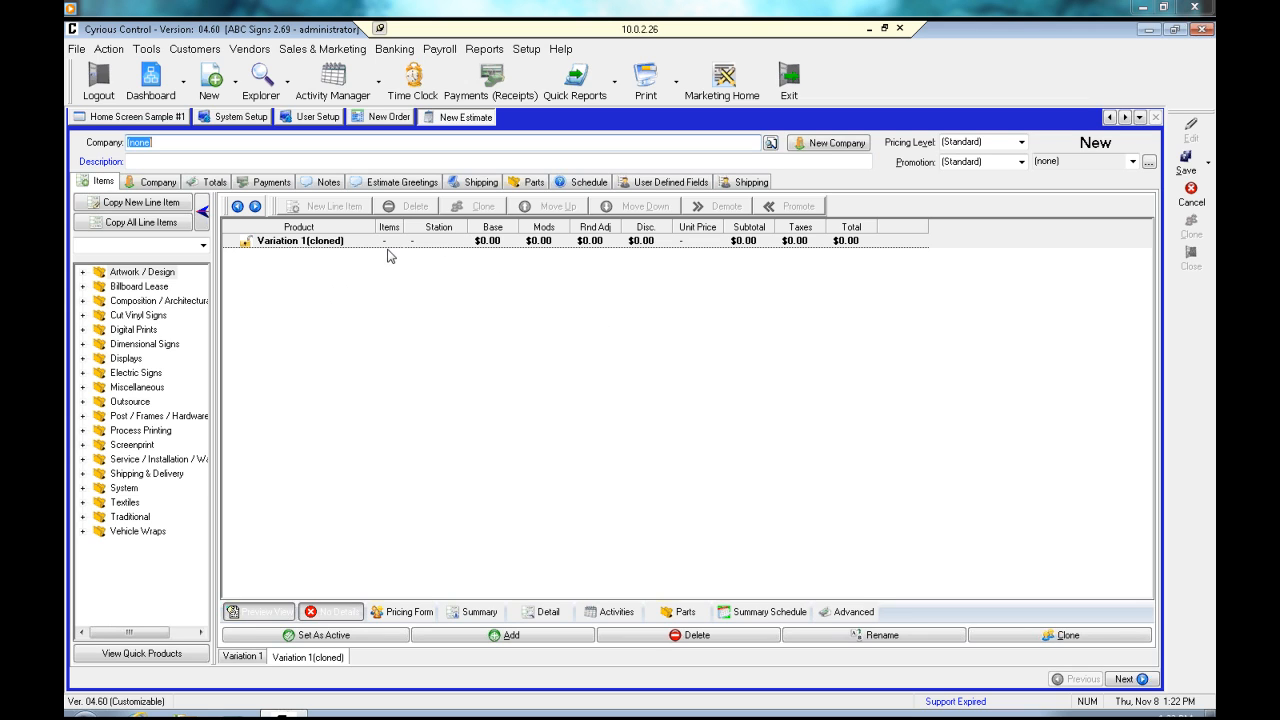
In the Line Item Options, hide the Rounding/Adjustments column, show the Description column on the transaction items list, and save
left_click(265, 117)
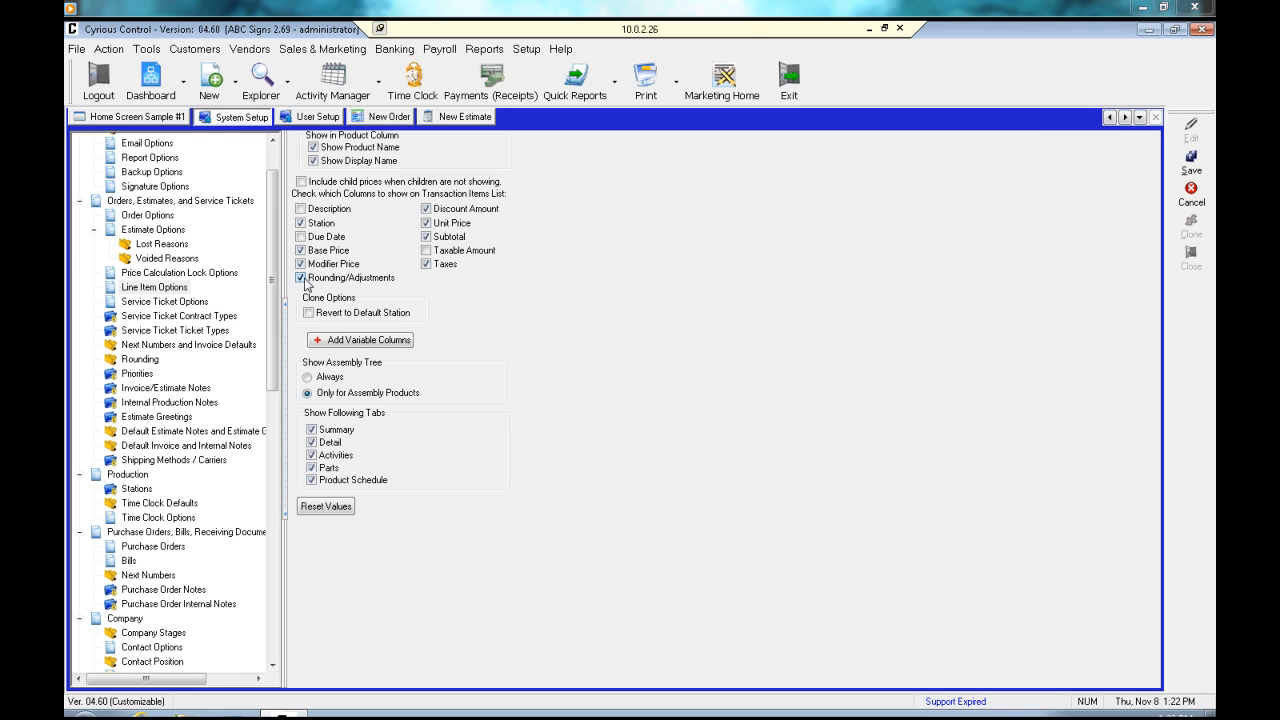
left_click(302, 278)
left_click(300, 209)
left_click(1191, 163)
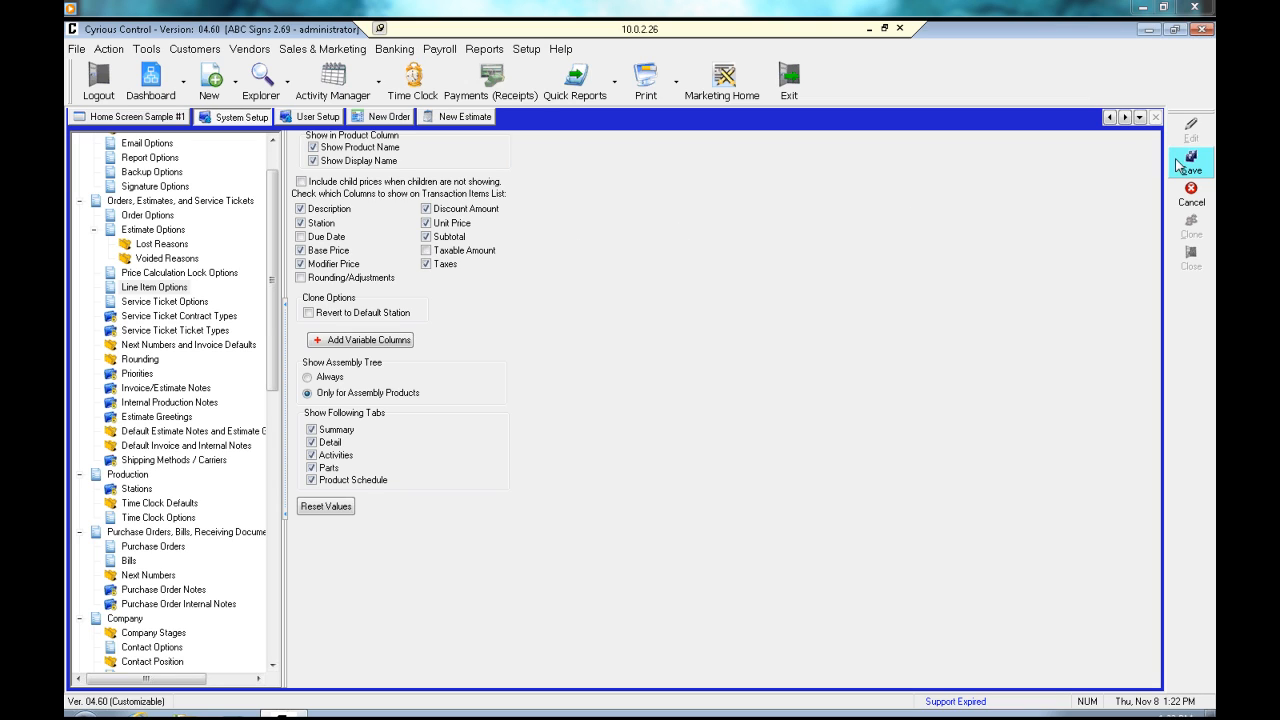
Open the Service Ticket Options for editing, review them and save
left_click(131, 304)
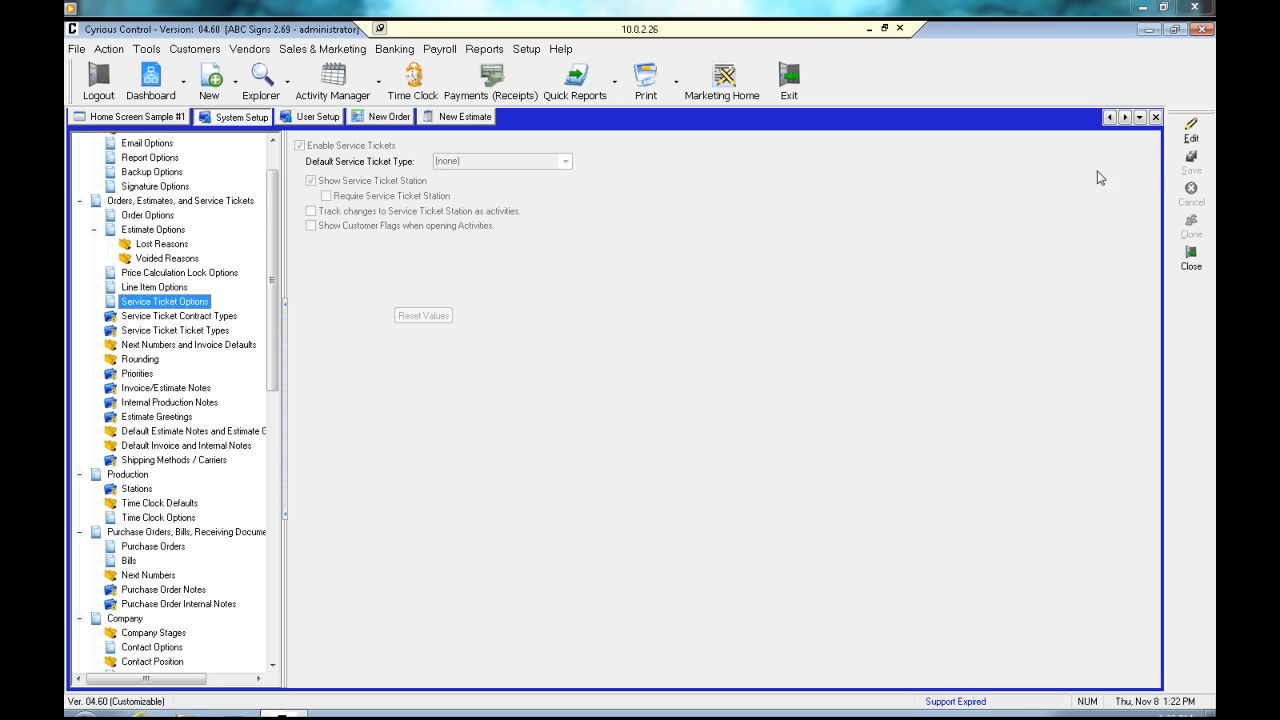
left_click(1191, 133)
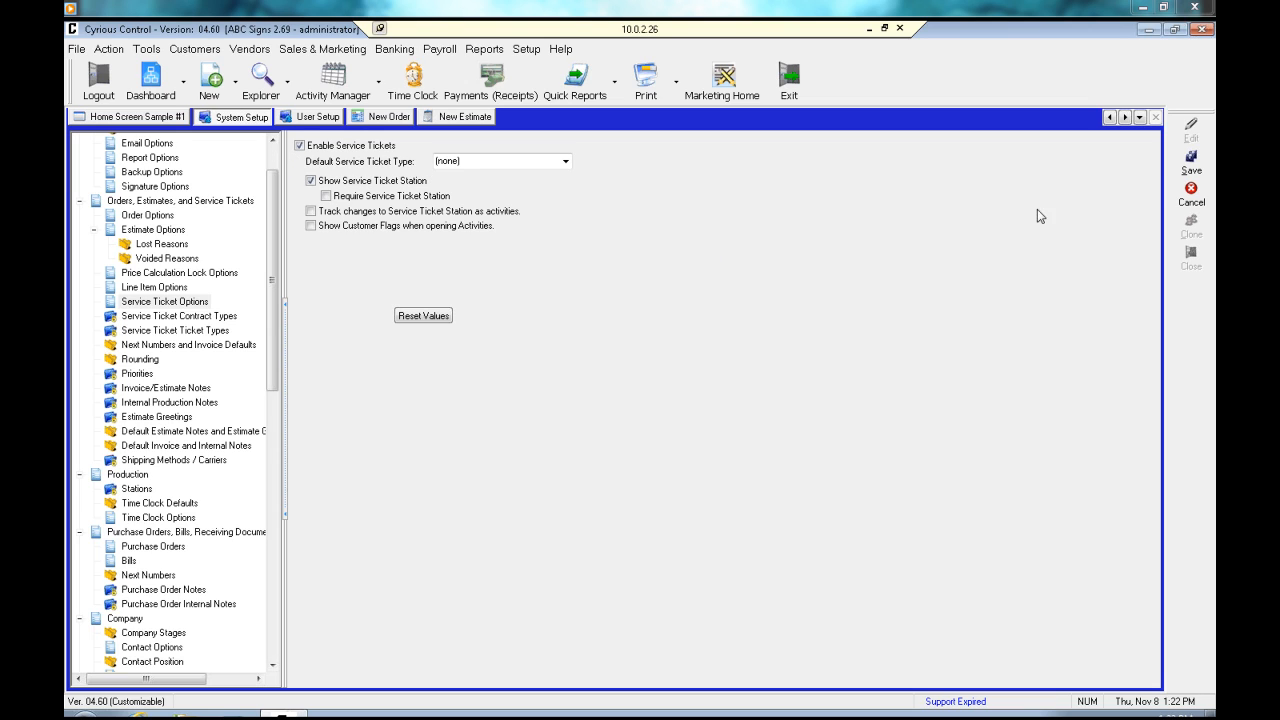
left_click(1190, 163)
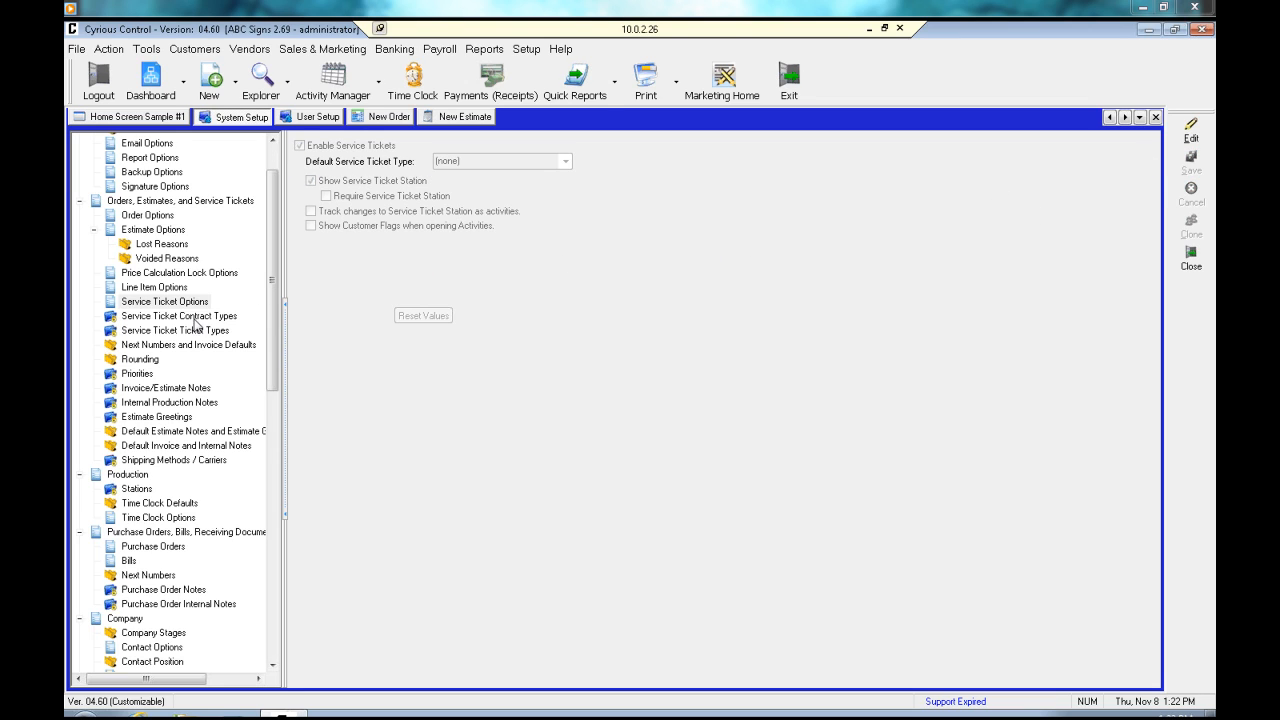
Review the minimum order amount and minimum deposit in Next Numbers and Invoice Defaults, leaving edit mode without saving
left_click(172, 347)
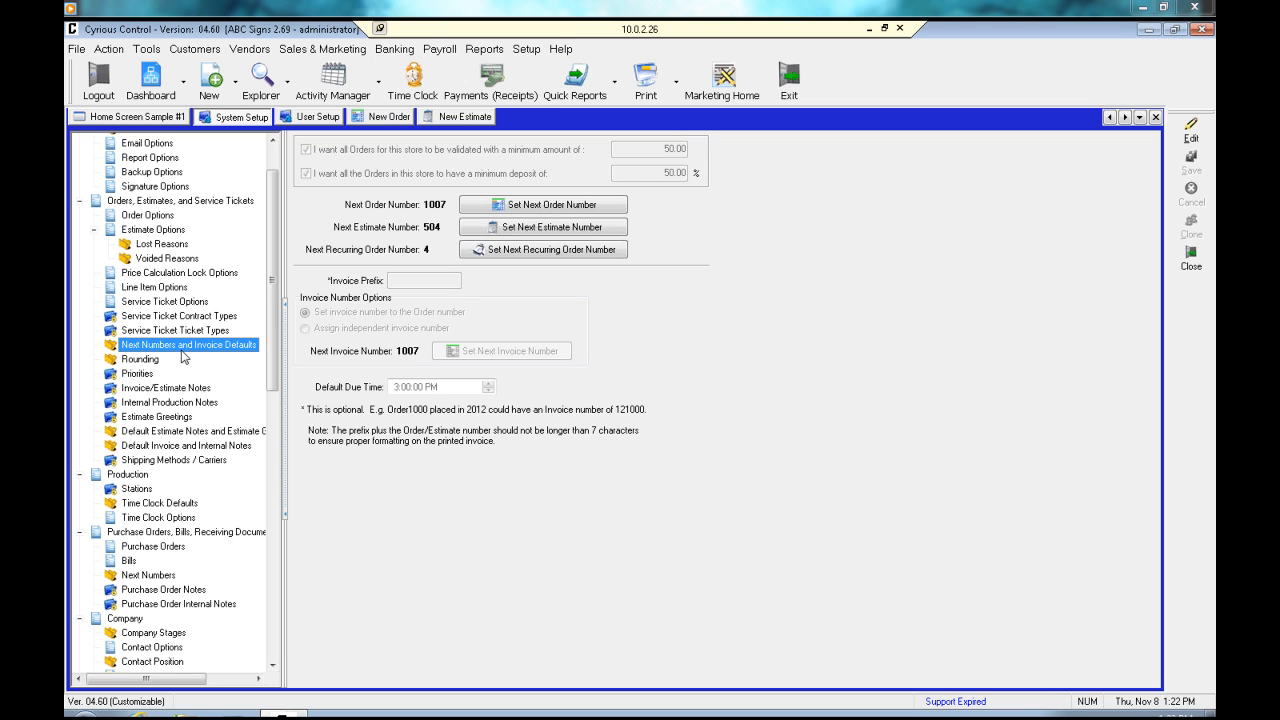
left_click(1180, 134)
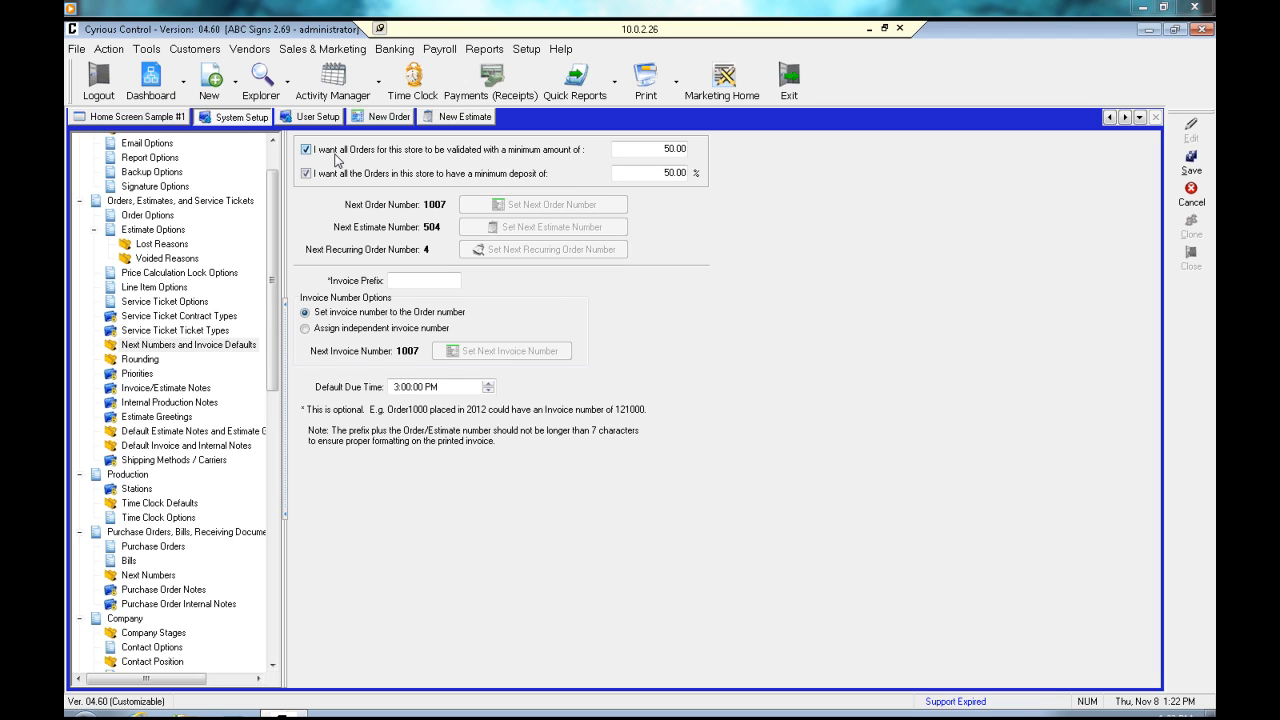
left_click_drag(648, 148, 700, 148)
left_click(679, 173)
double_click(679, 173)
left_click(1190, 195)
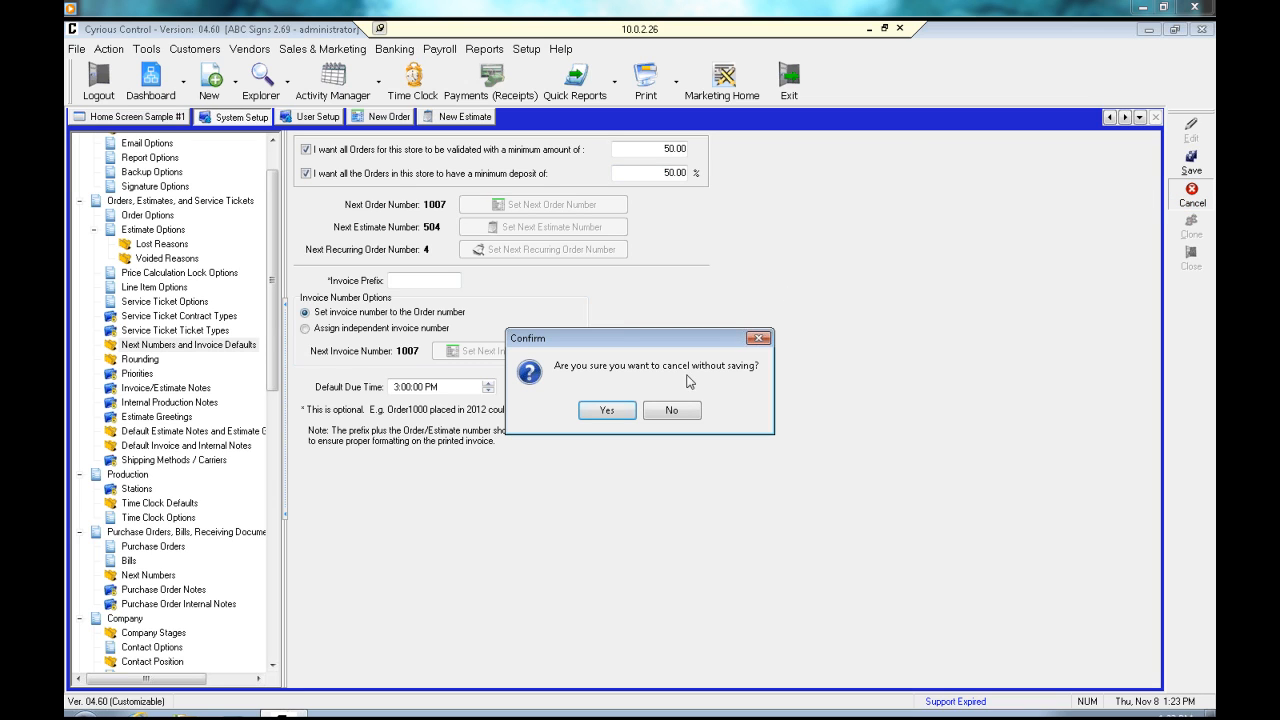
left_click(606, 412)
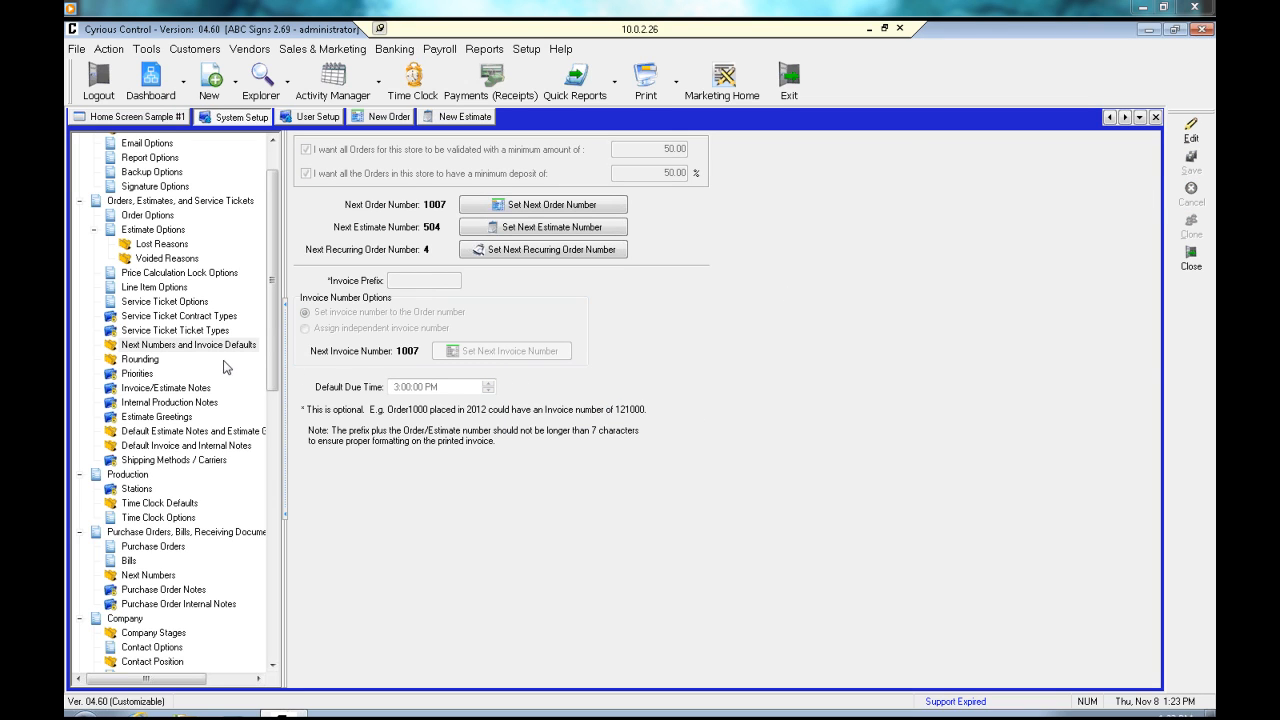
Examine the Rounding settings and the Priorities list
left_click(139, 362)
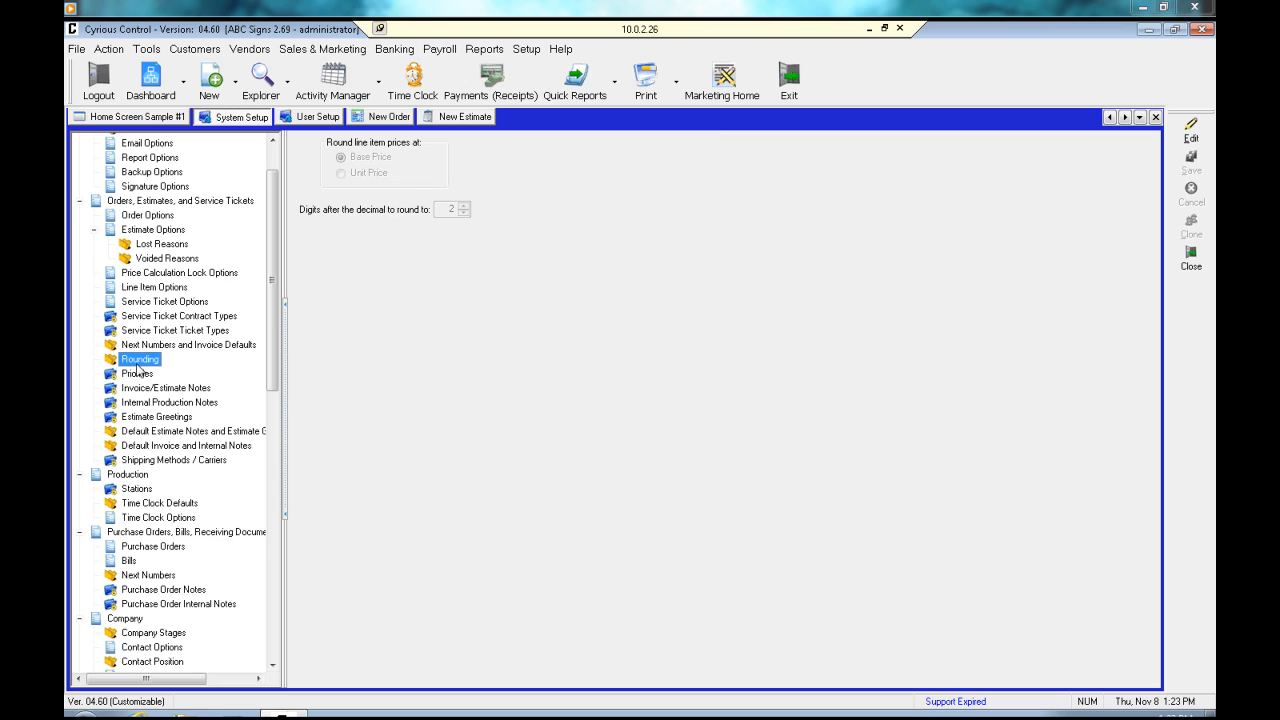
left_click(137, 374)
left_click_drag(272, 255, 277, 291)
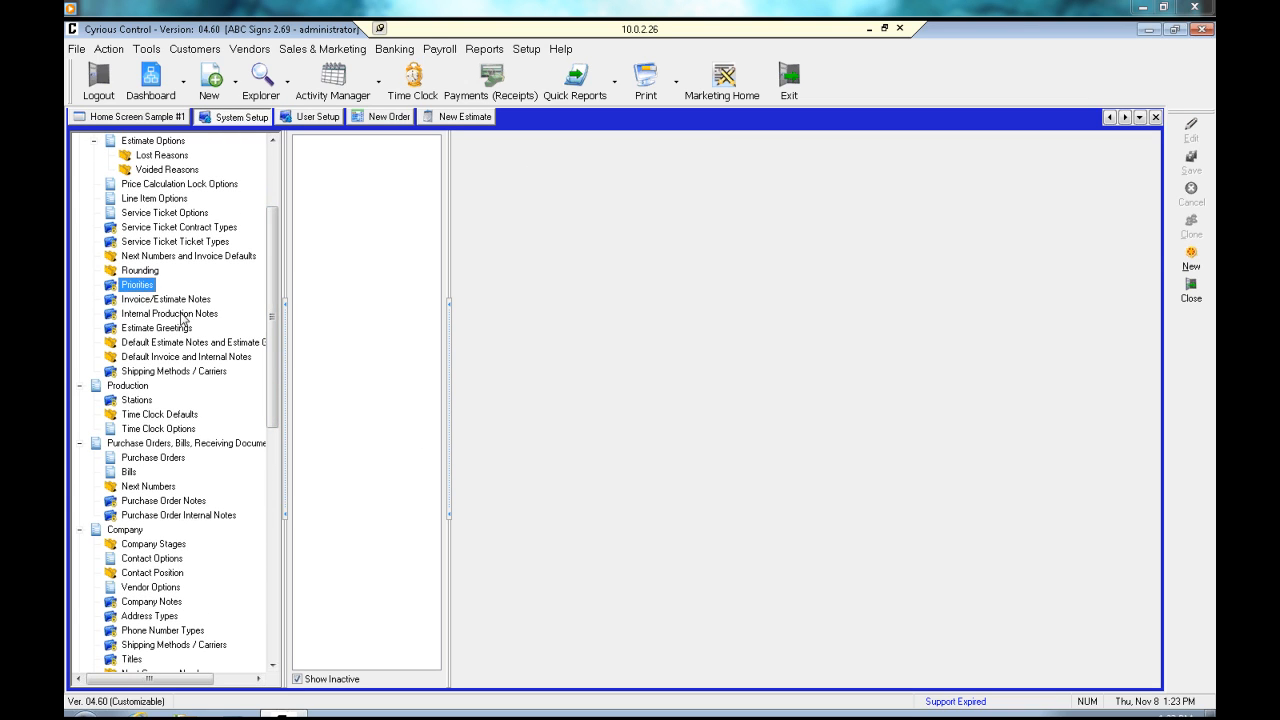
Examine the note templates for invoices/estimates, internal production and estimate greetings, along with the default estimate notes
left_click(186, 316)
left_click(184, 300)
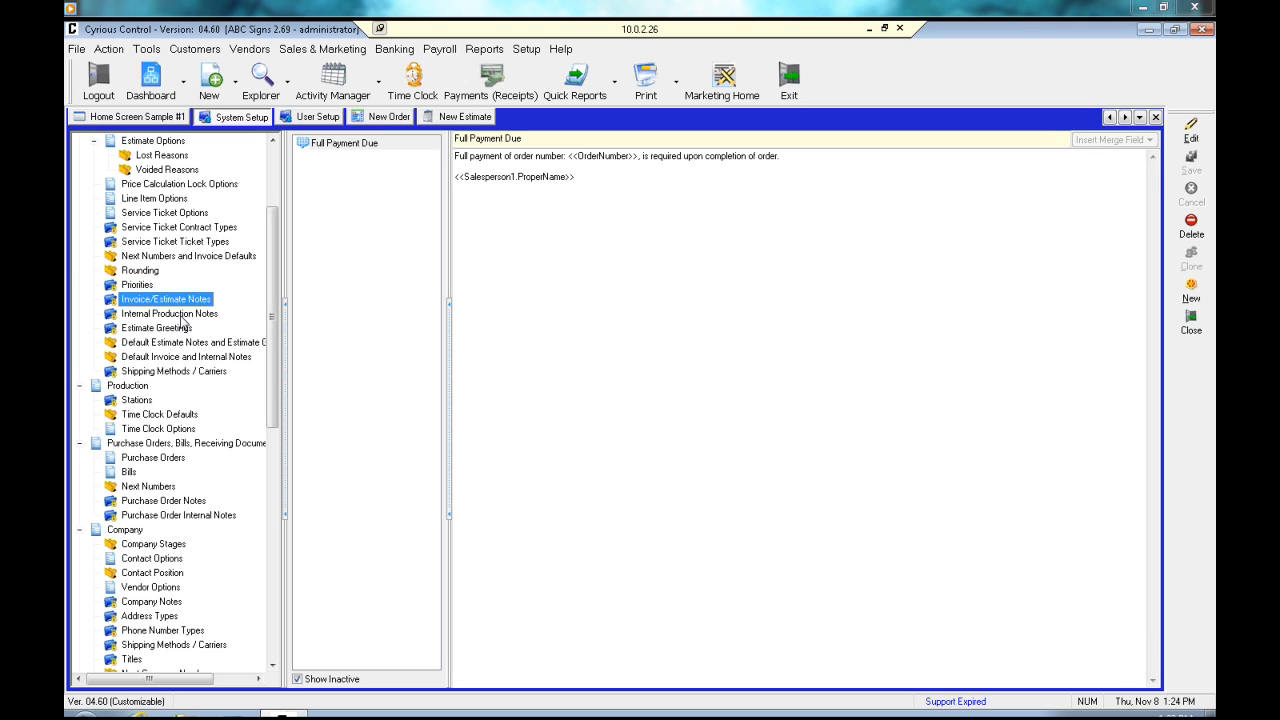
left_click(182, 316)
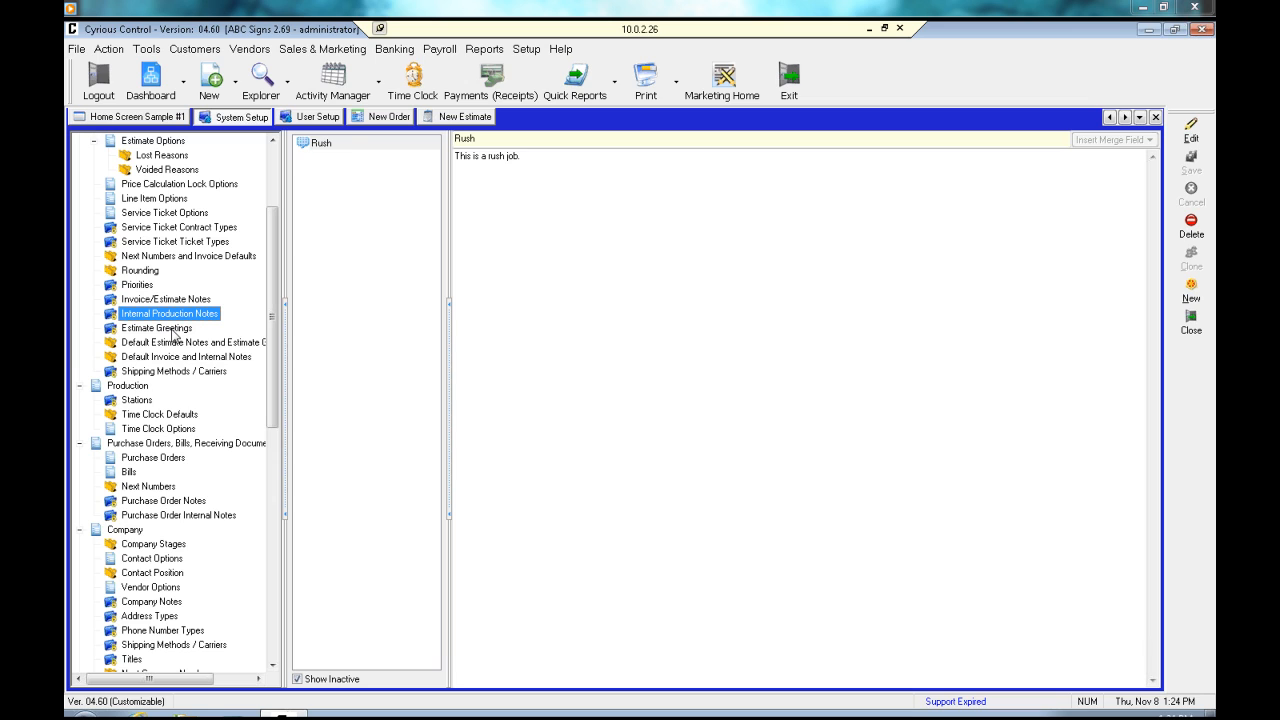
left_click(172, 330)
left_click(172, 344)
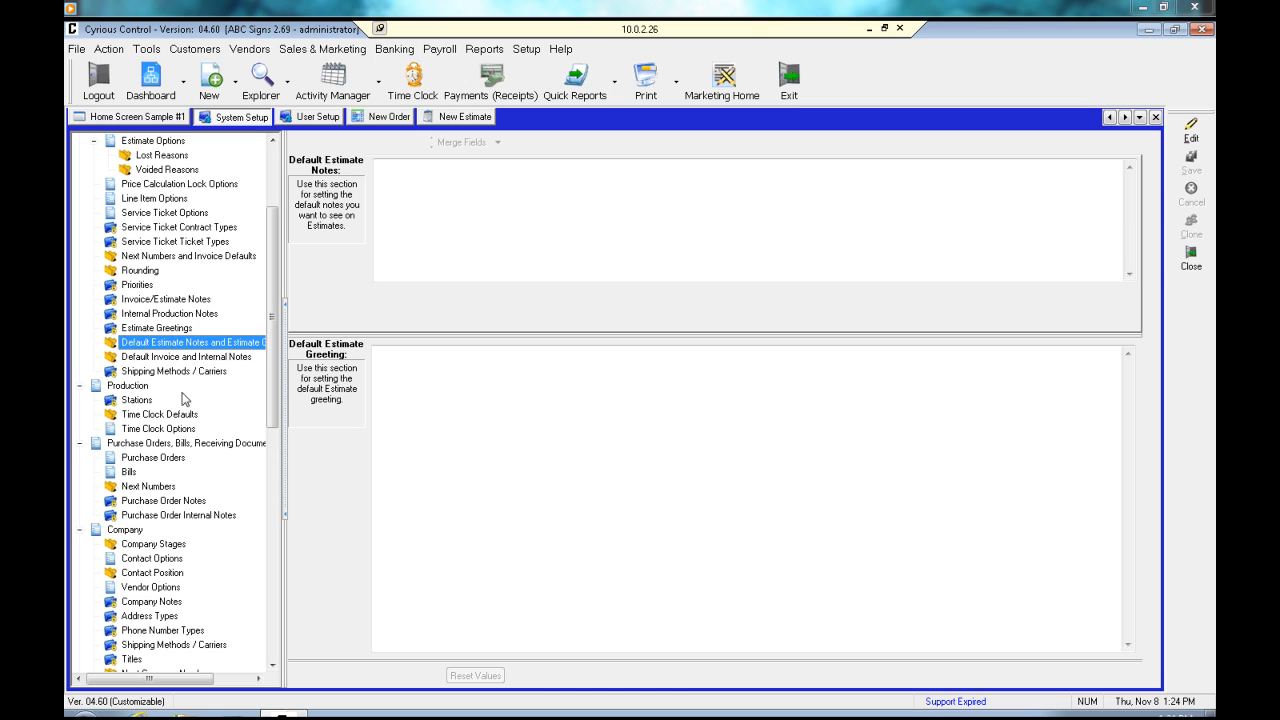
left_click(186, 300)
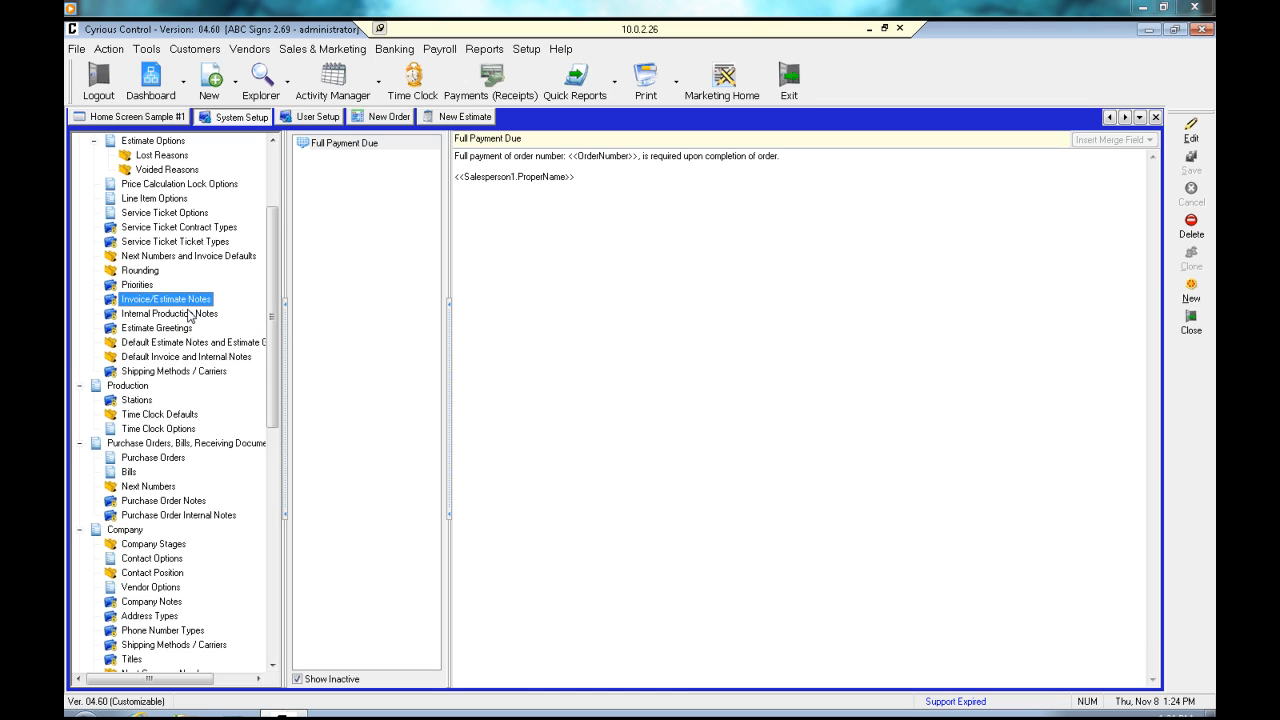
left_click(187, 316)
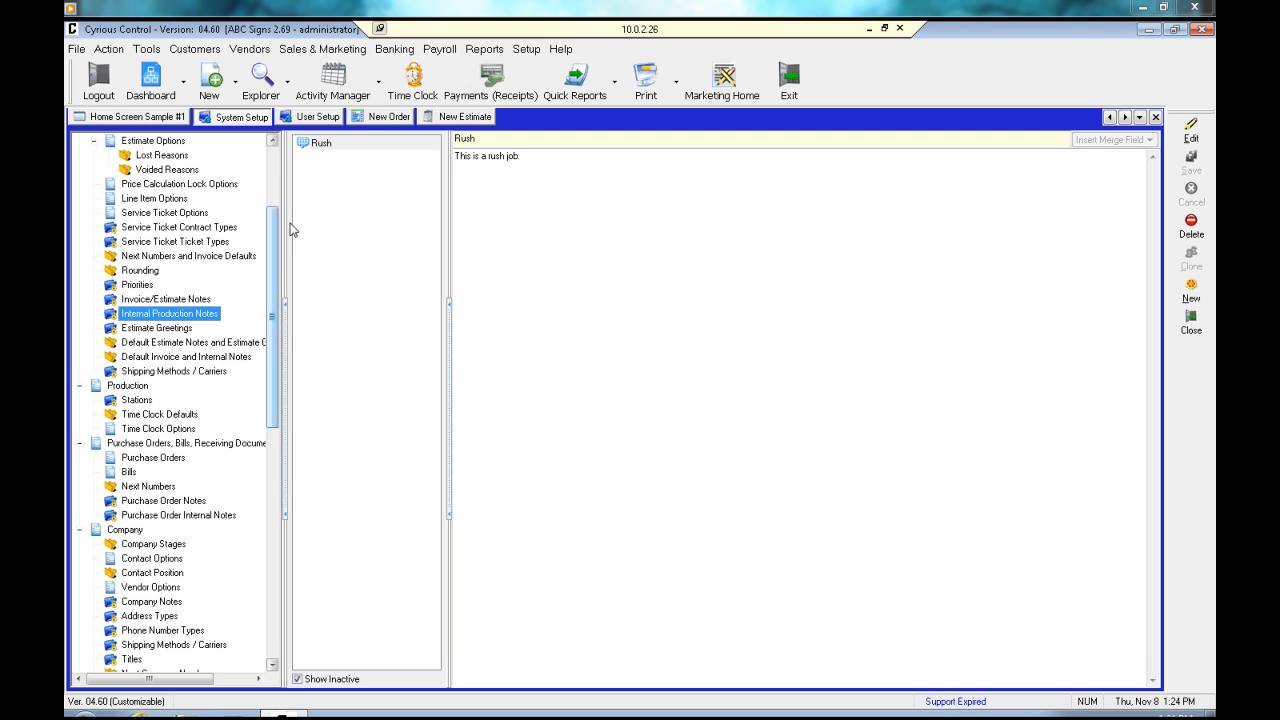
Insert the Full Payment Due template into the new order's Estimate / Invoice Notes and enlarge that notes area
left_click(370, 117)
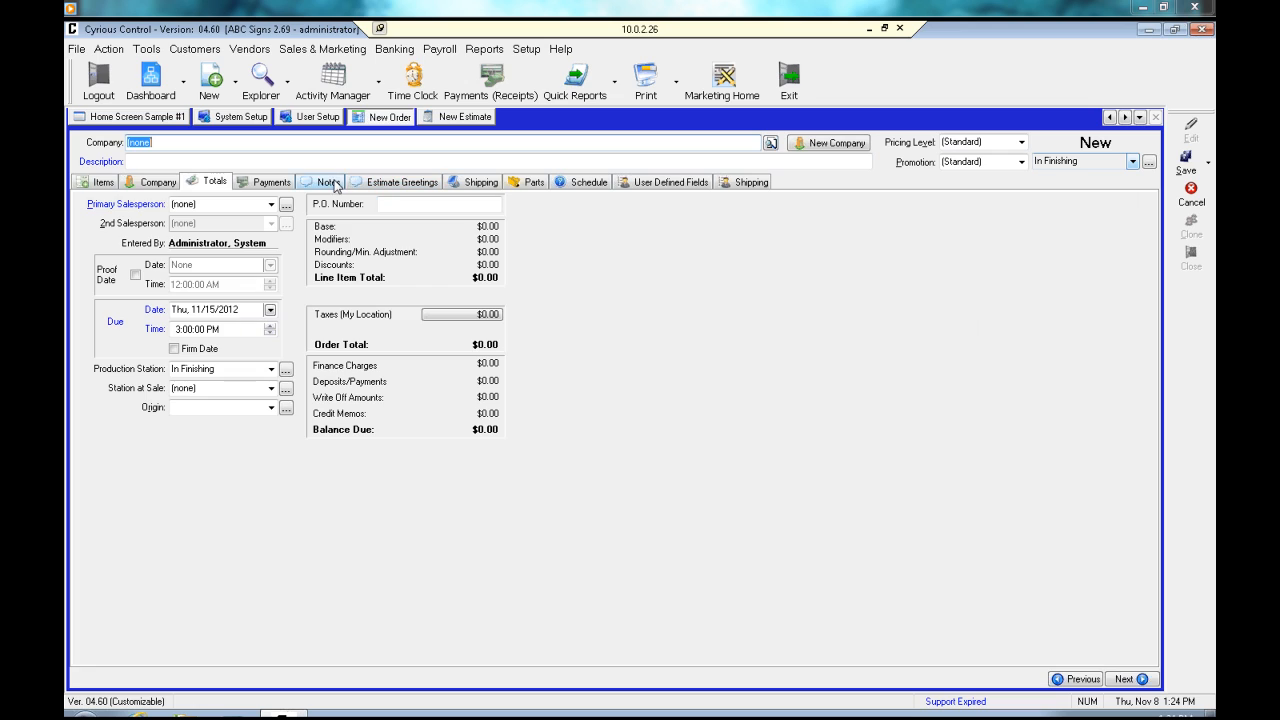
left_click(325, 182)
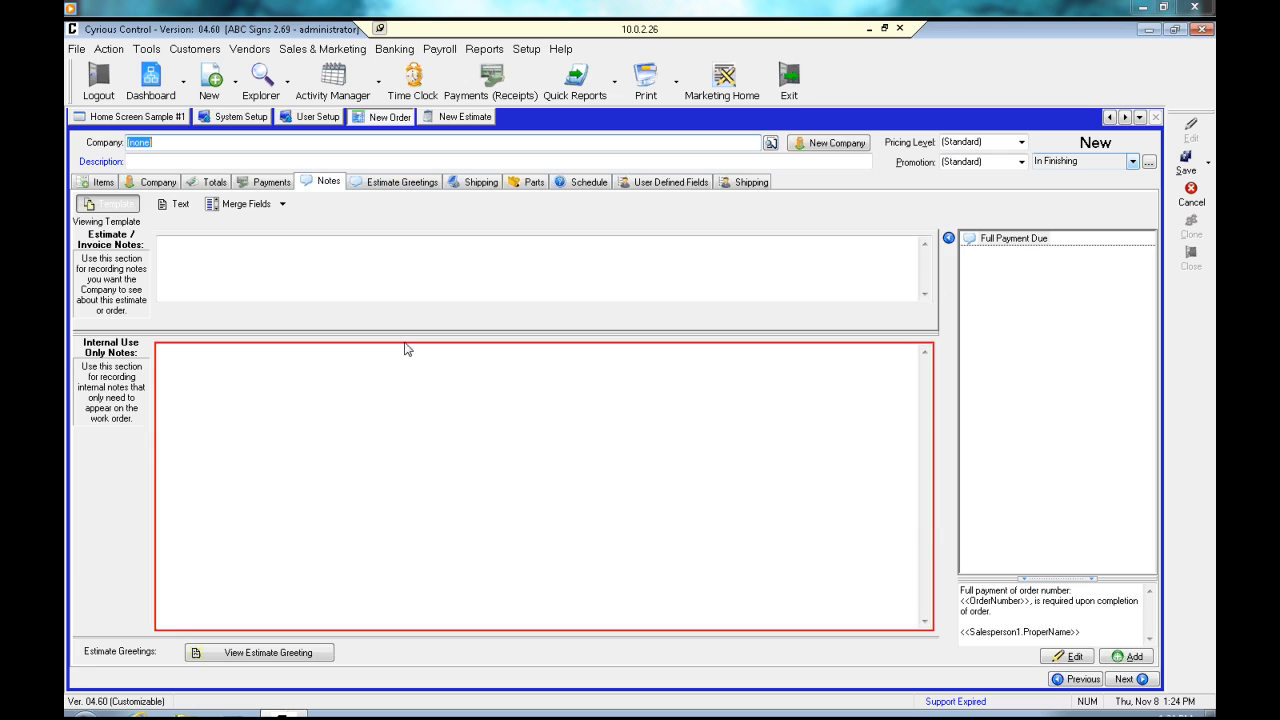
left_click(1021, 243)
left_click(948, 238)
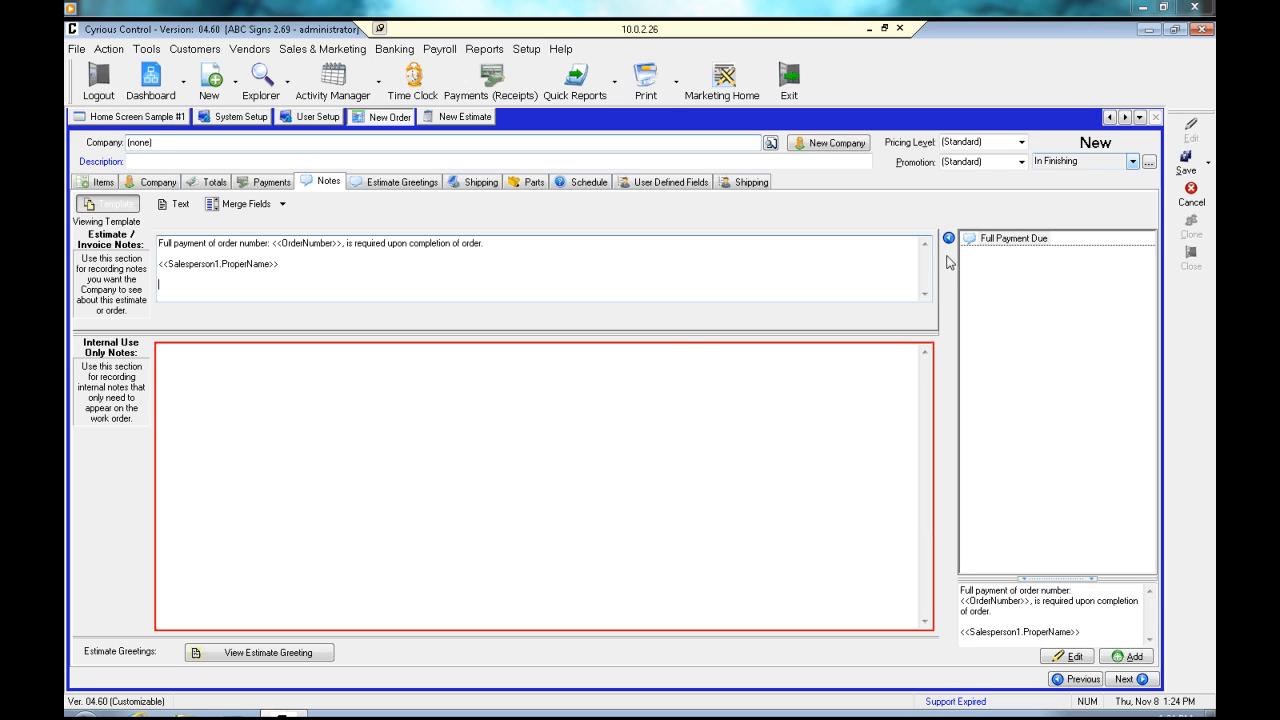
left_click_drag(688, 334, 685, 376)
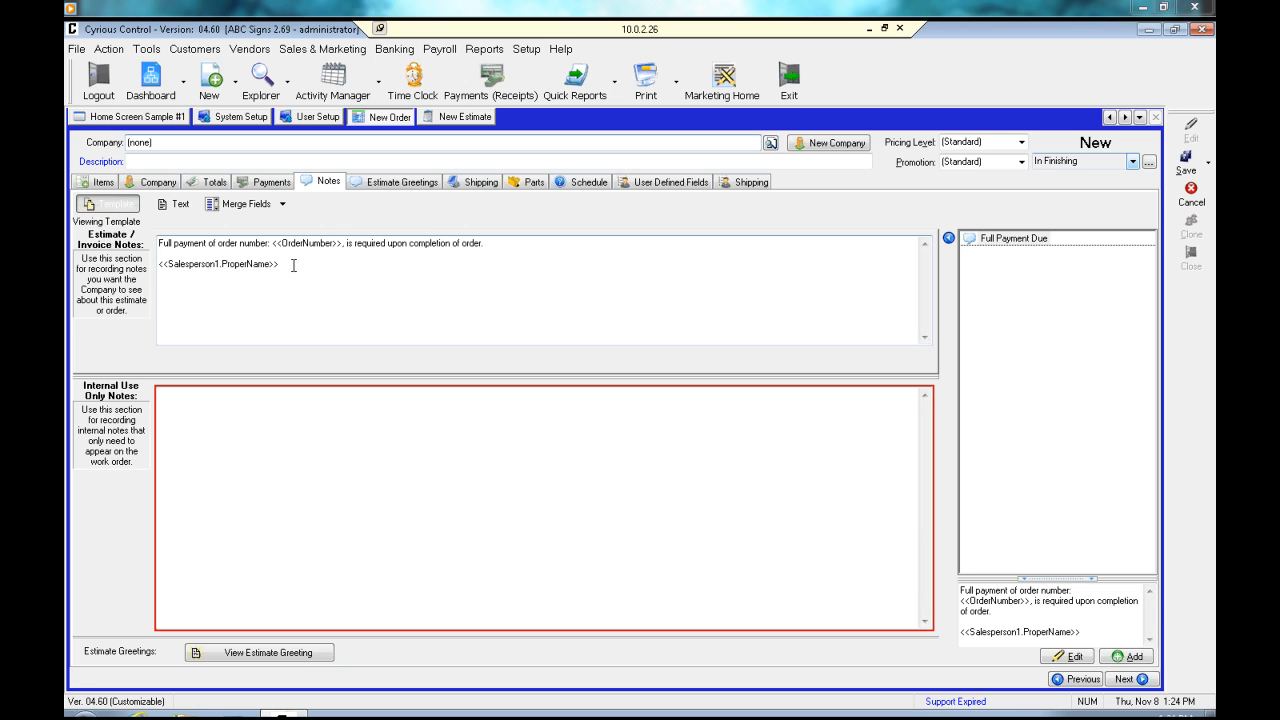
Change the Rush internal production note to "****This is a RUSH JOB!!!" and save it
left_click(238, 117)
left_click(478, 259)
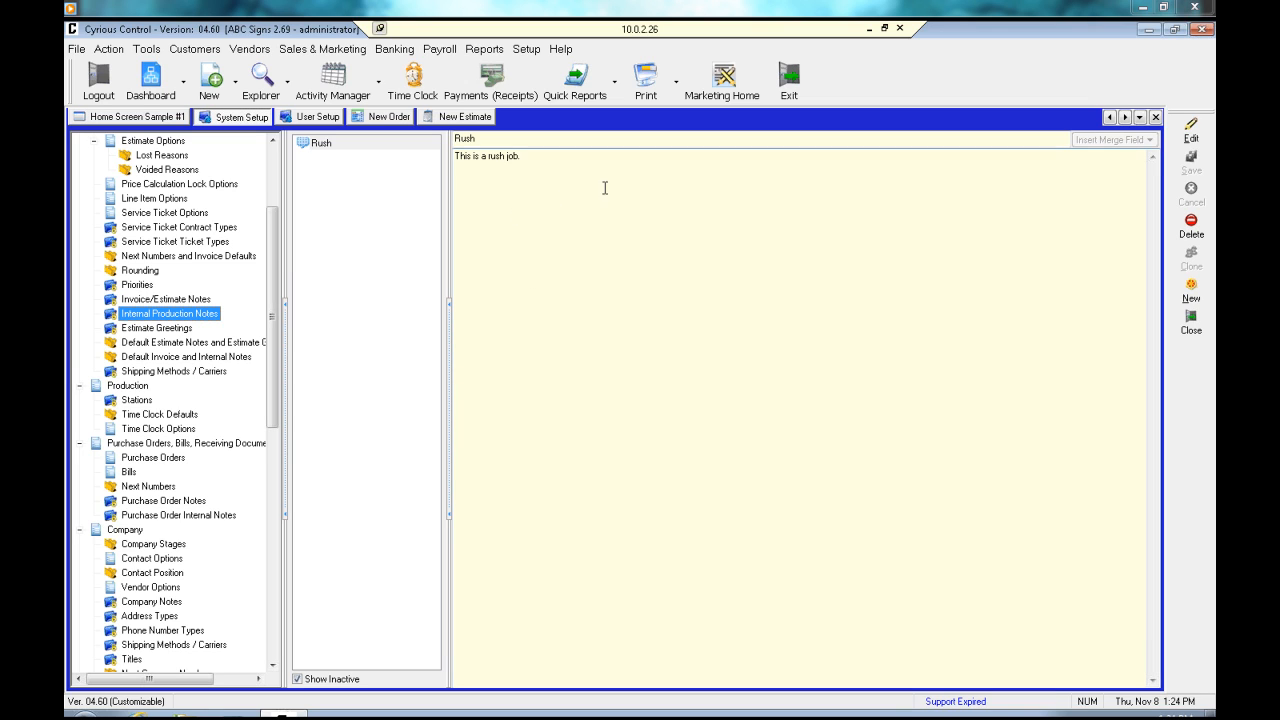
left_click(558, 172)
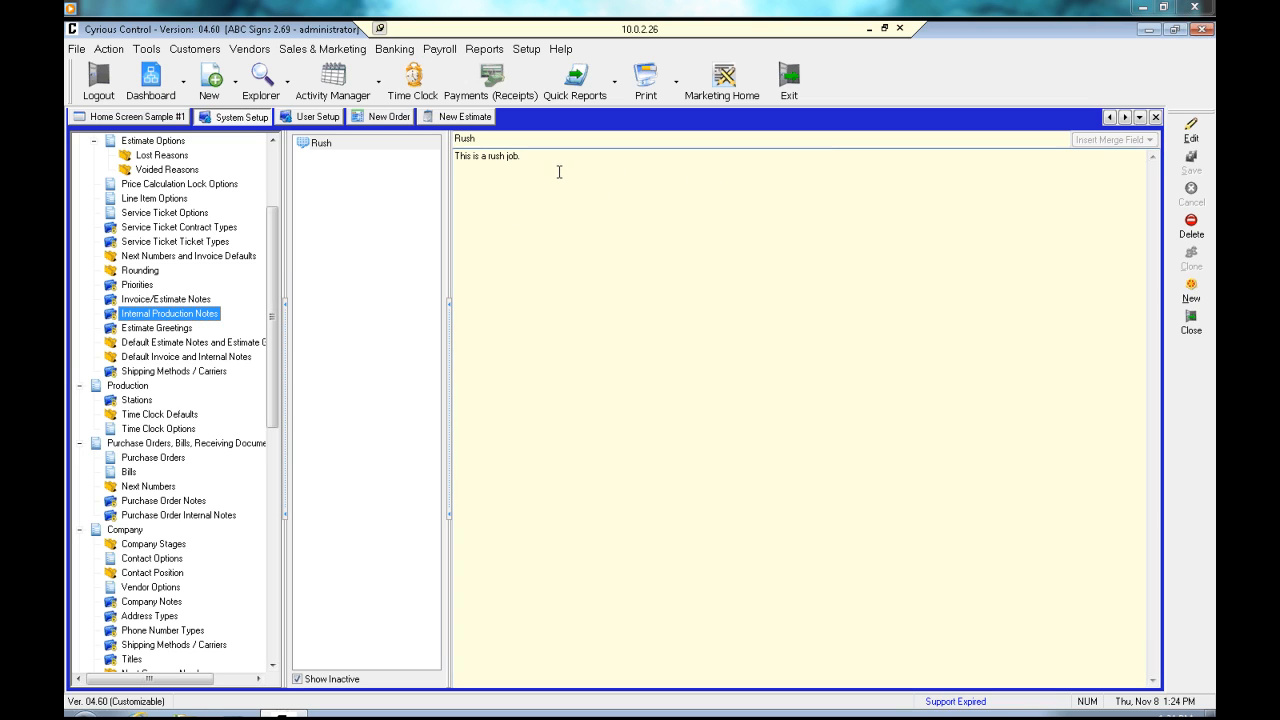
left_click(1191, 130)
left_click_drag(486, 157, 548, 160)
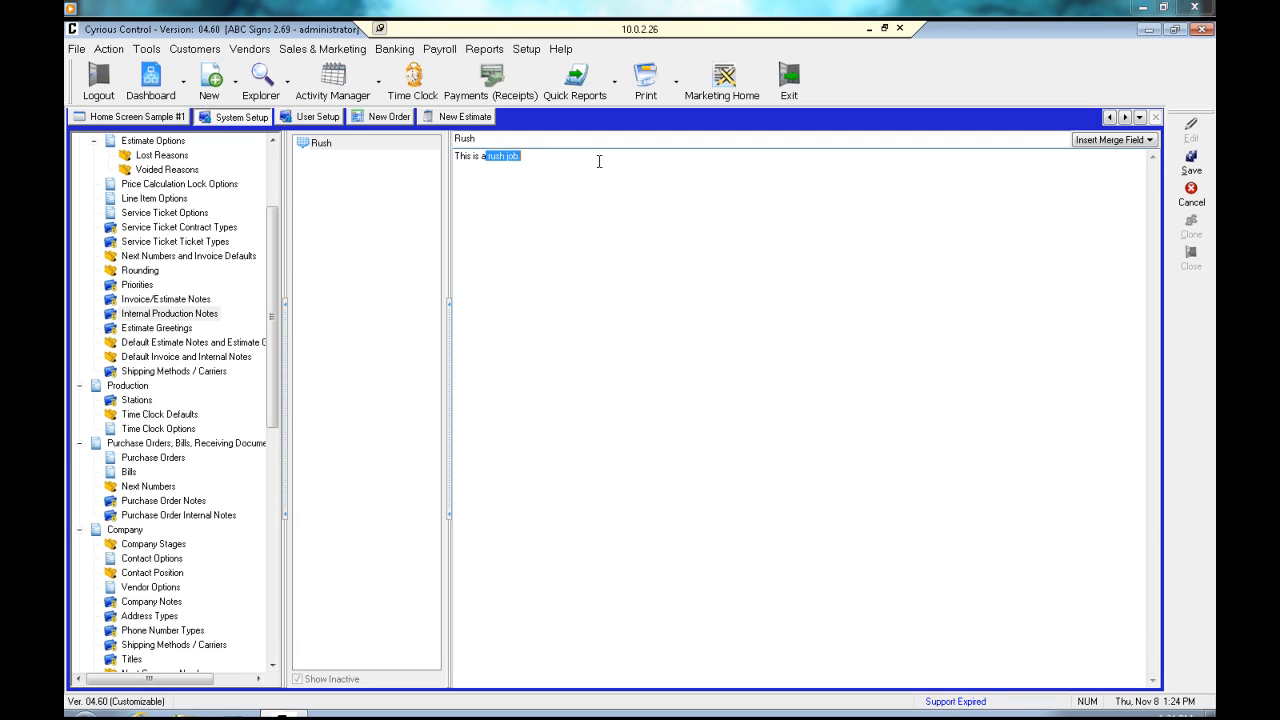
type("a RUSH")
type(" JOB")
type("!!!")
type("****")
left_click(1191, 162)
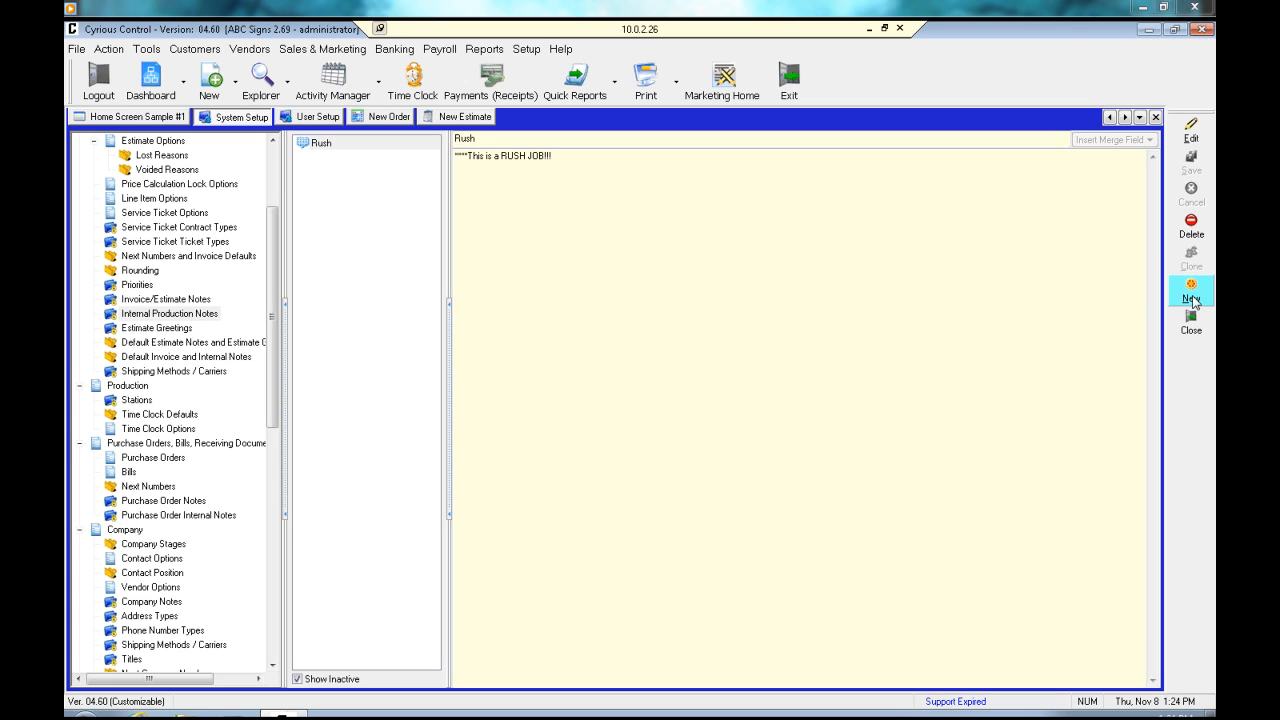
Examine the default estimate notes and default estimate greeting sections, widening the setup tree to show full entry names
left_click(142, 346)
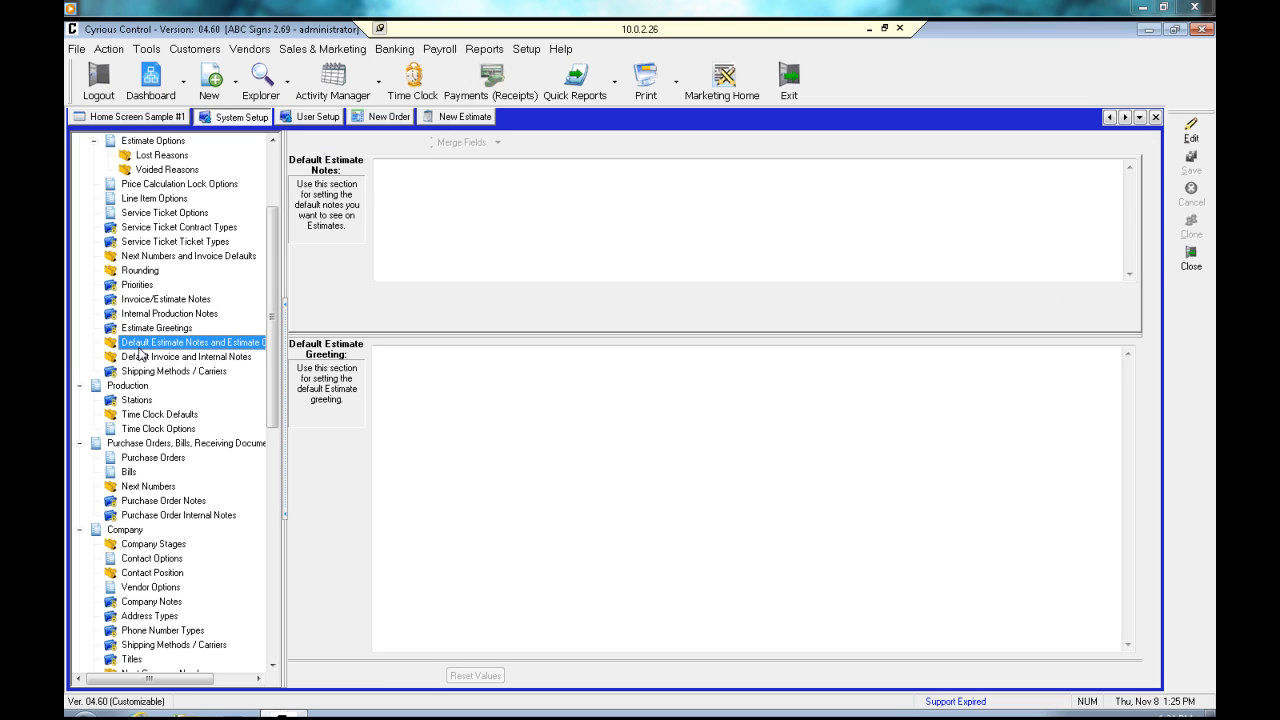
left_click_drag(286, 322, 344, 328)
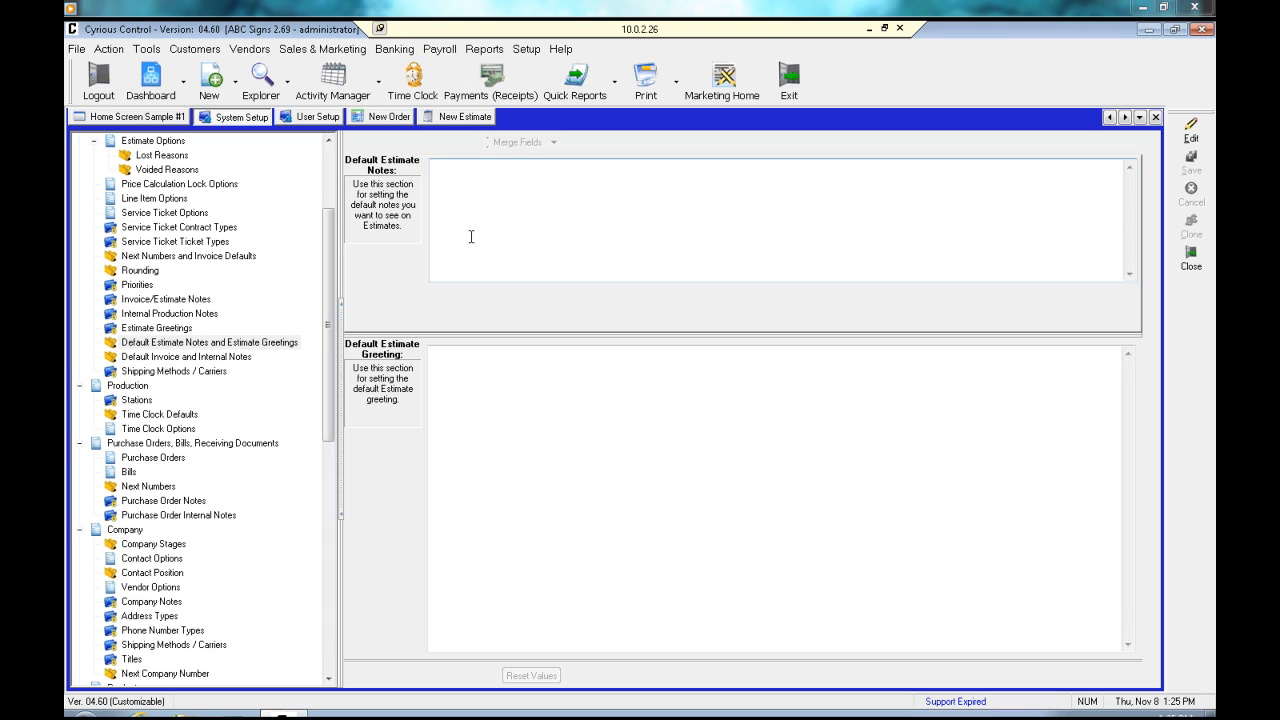
left_click(488, 195)
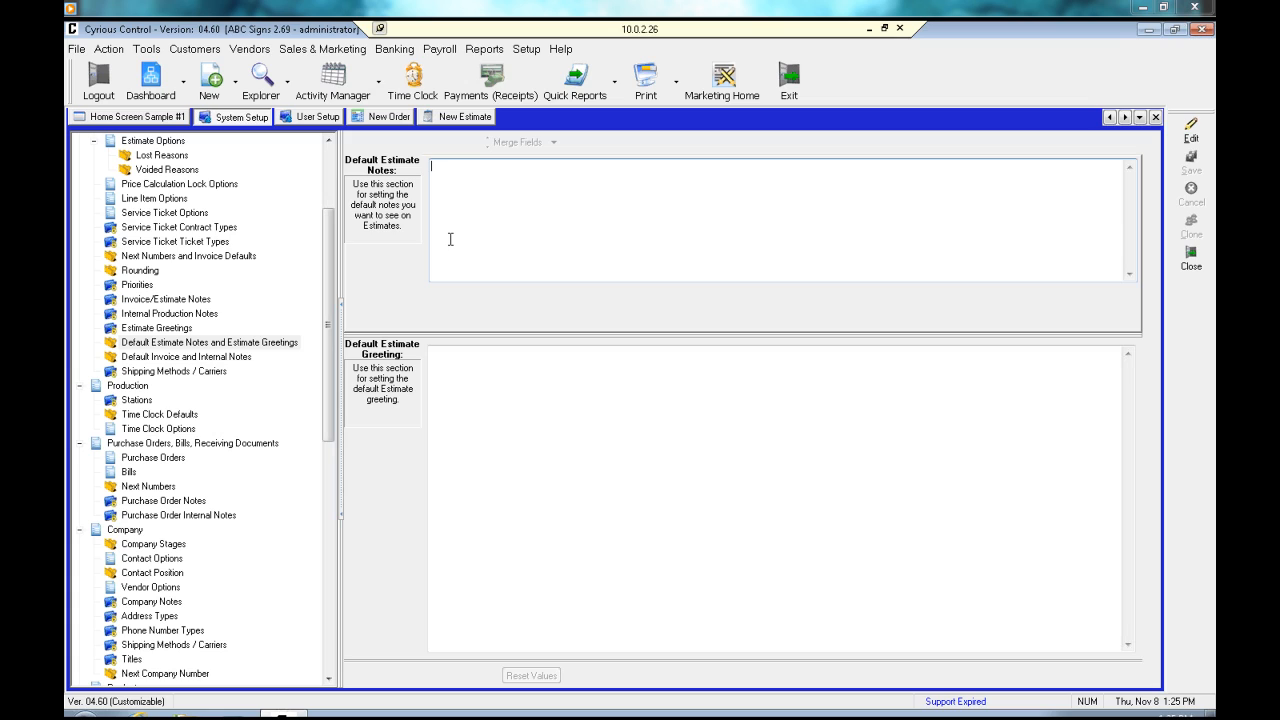
left_click(496, 424)
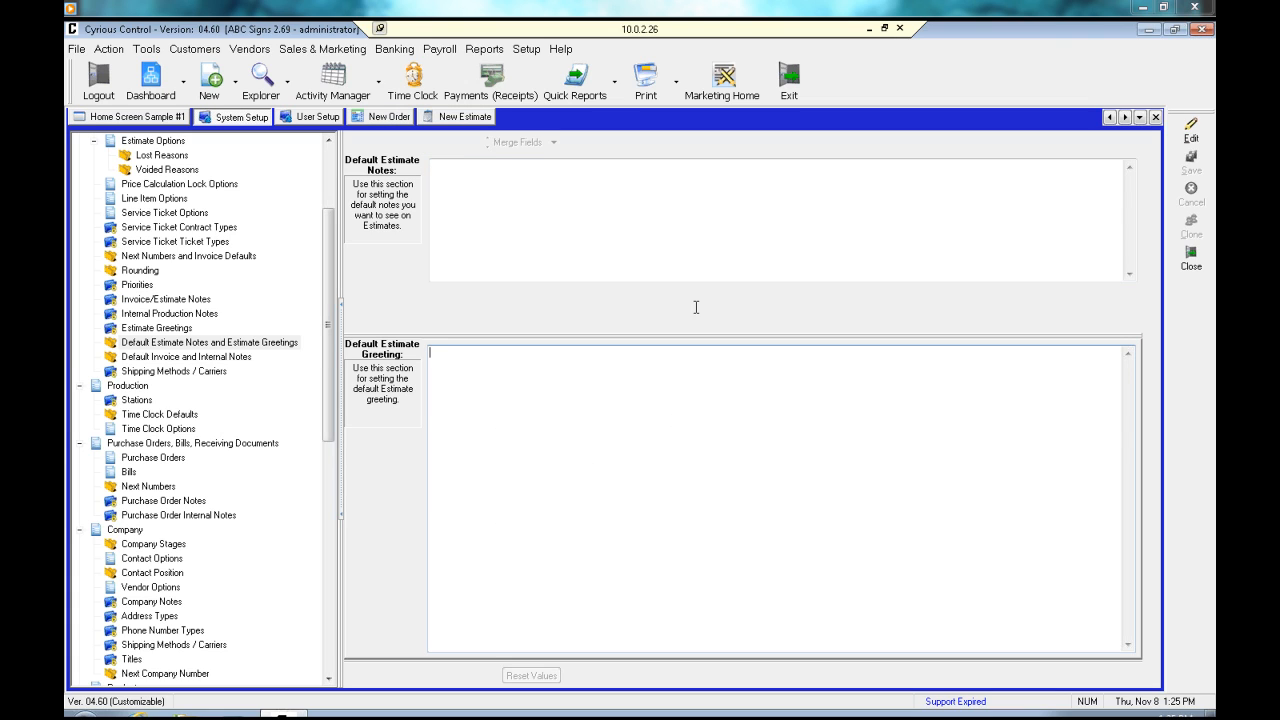
Examine the Default Invoice and Internal Notes and compare them with the new order's notes sections
left_click(222, 360)
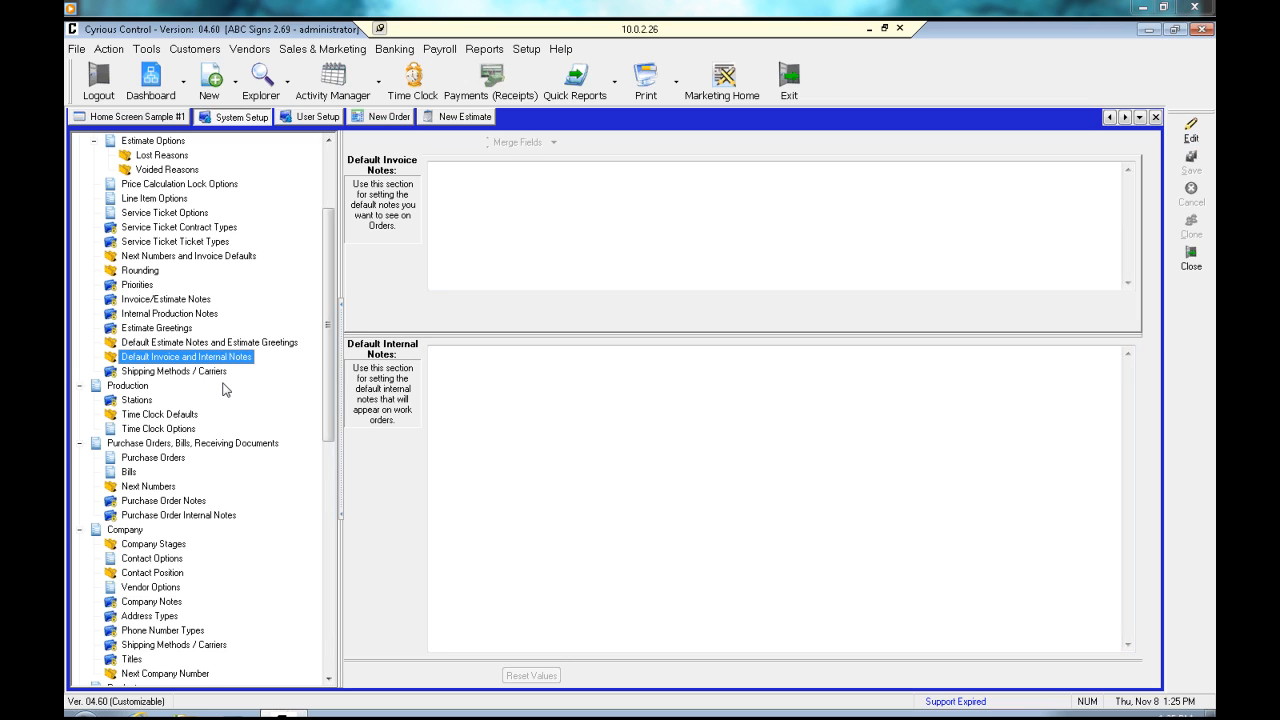
left_click(486, 208)
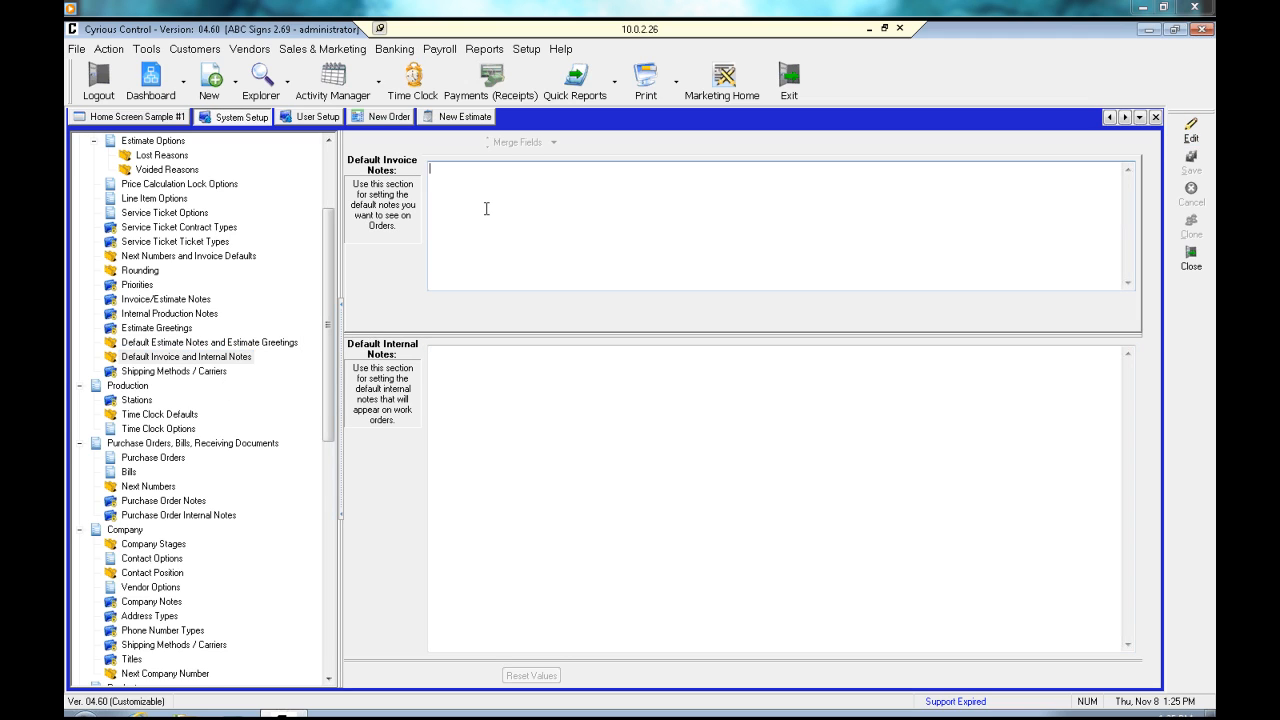
left_click(390, 116)
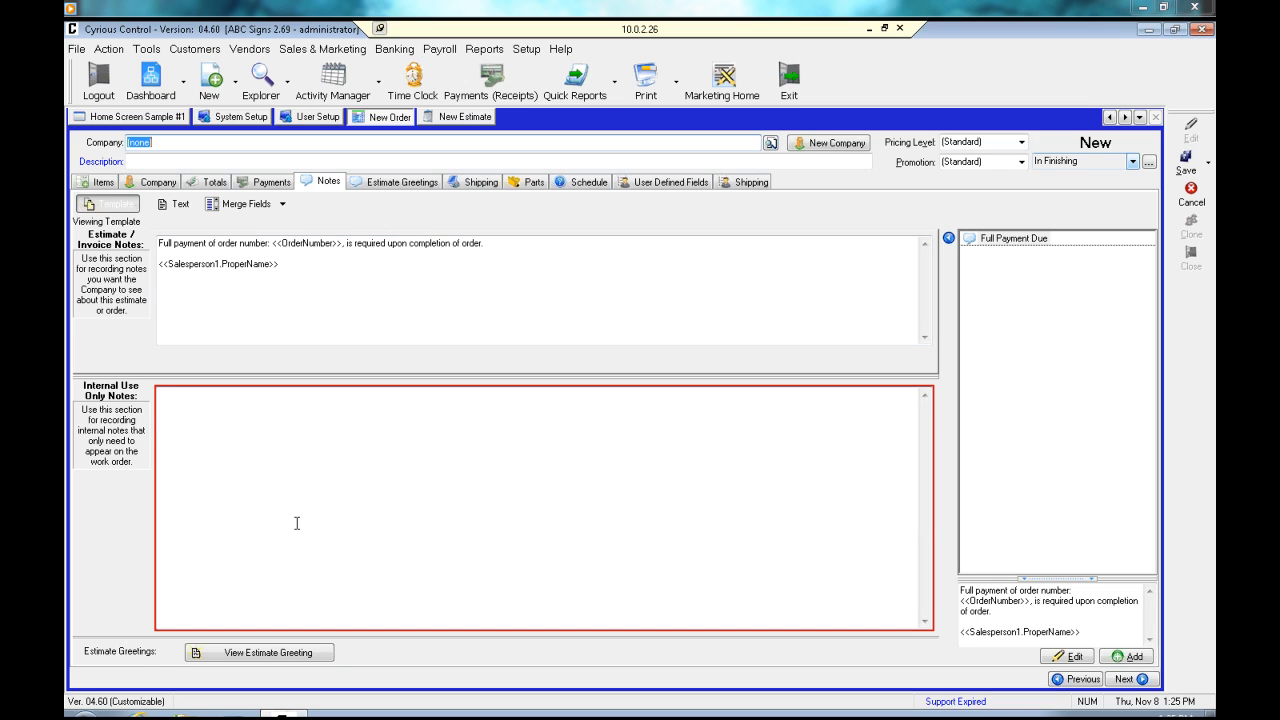
left_click(257, 118)
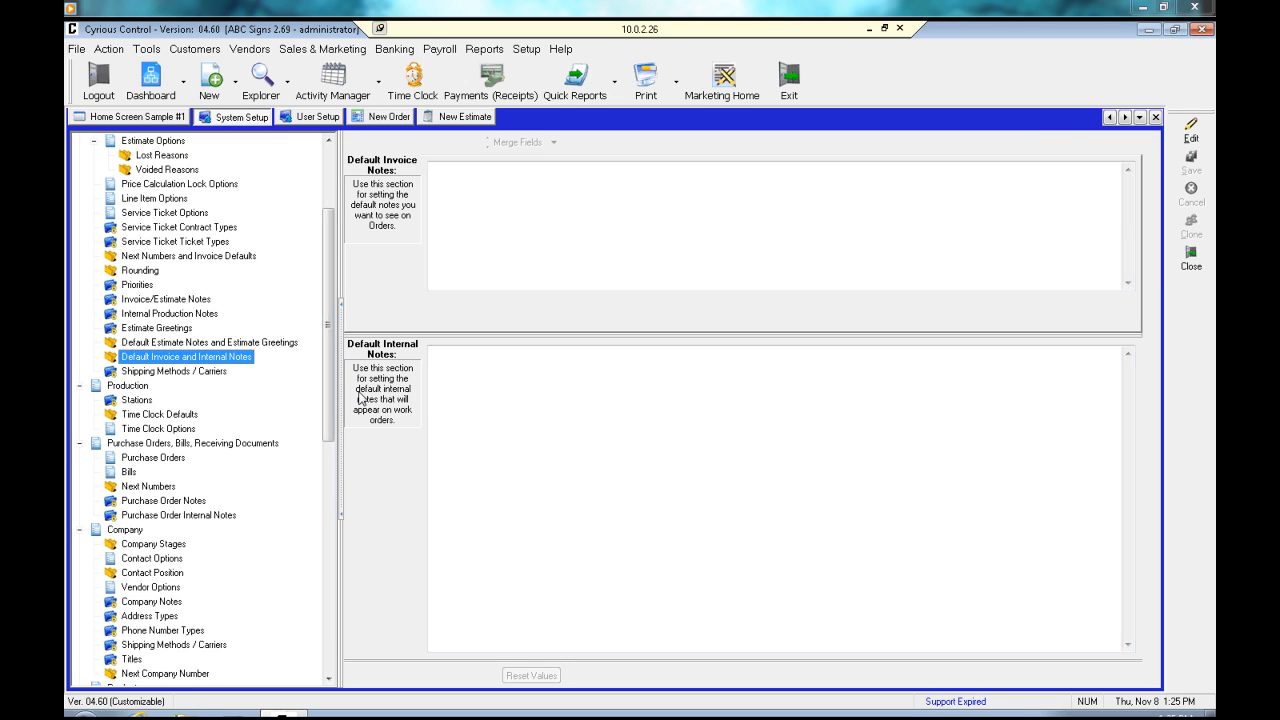
Review the Shipping Methods / Carriers setup, and set the new order to Ship Everything in One Shipment to view its carrier choices
left_click(180, 372)
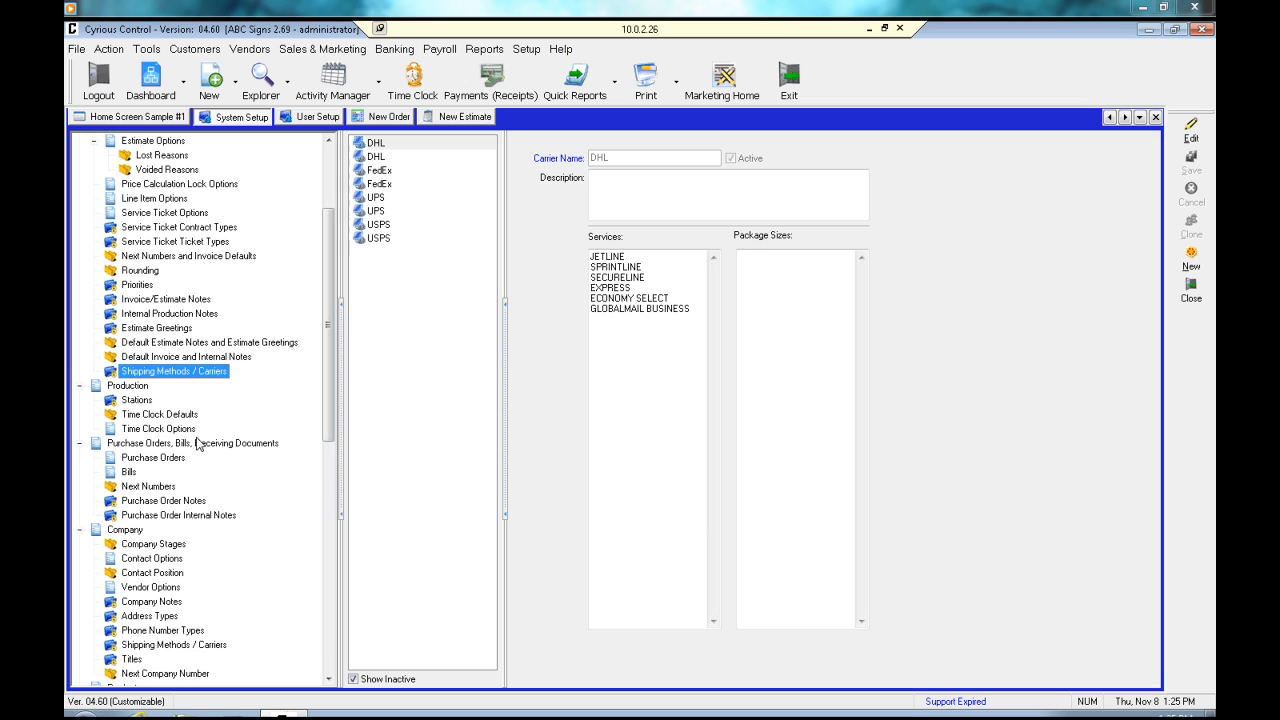
left_click(390, 117)
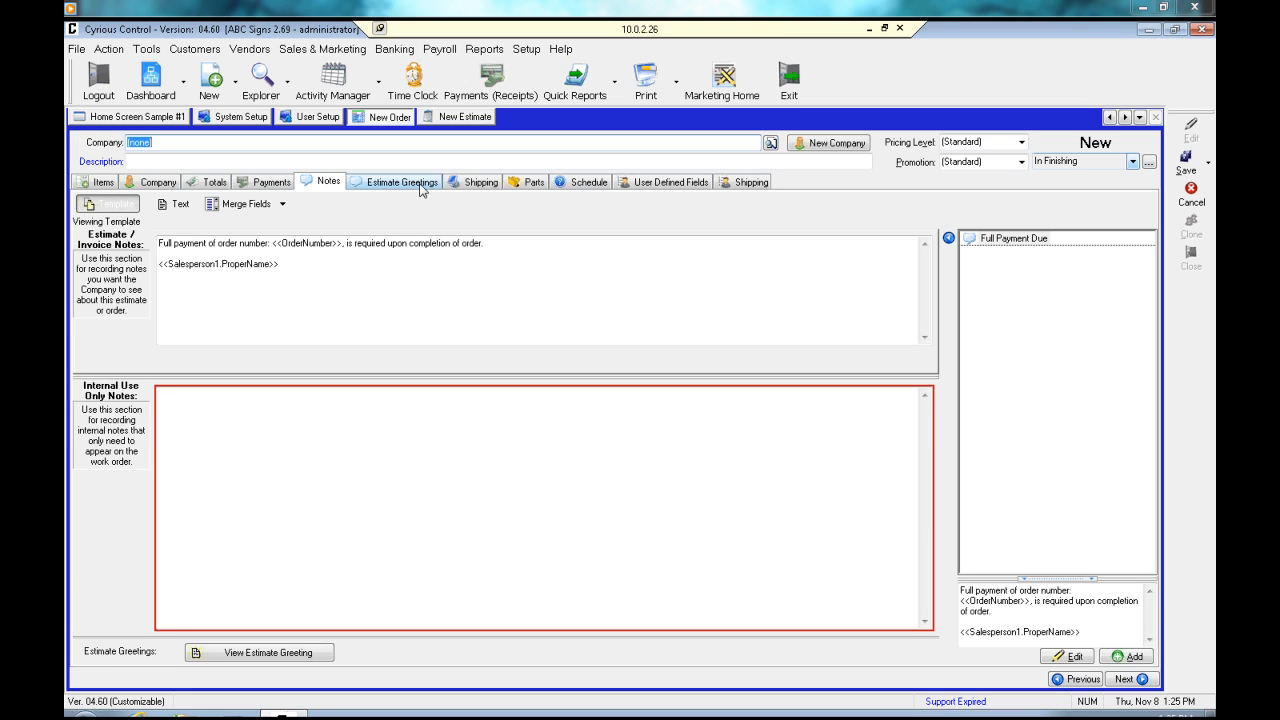
left_click(456, 184)
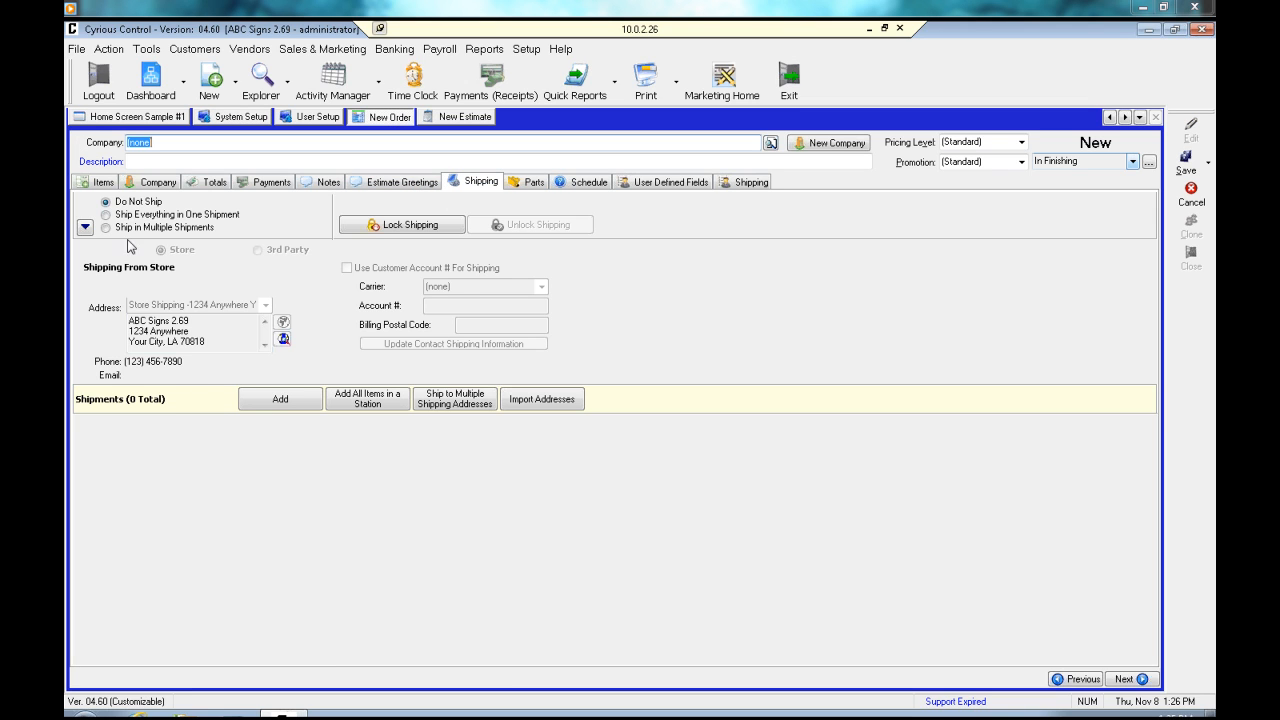
left_click(106, 214)
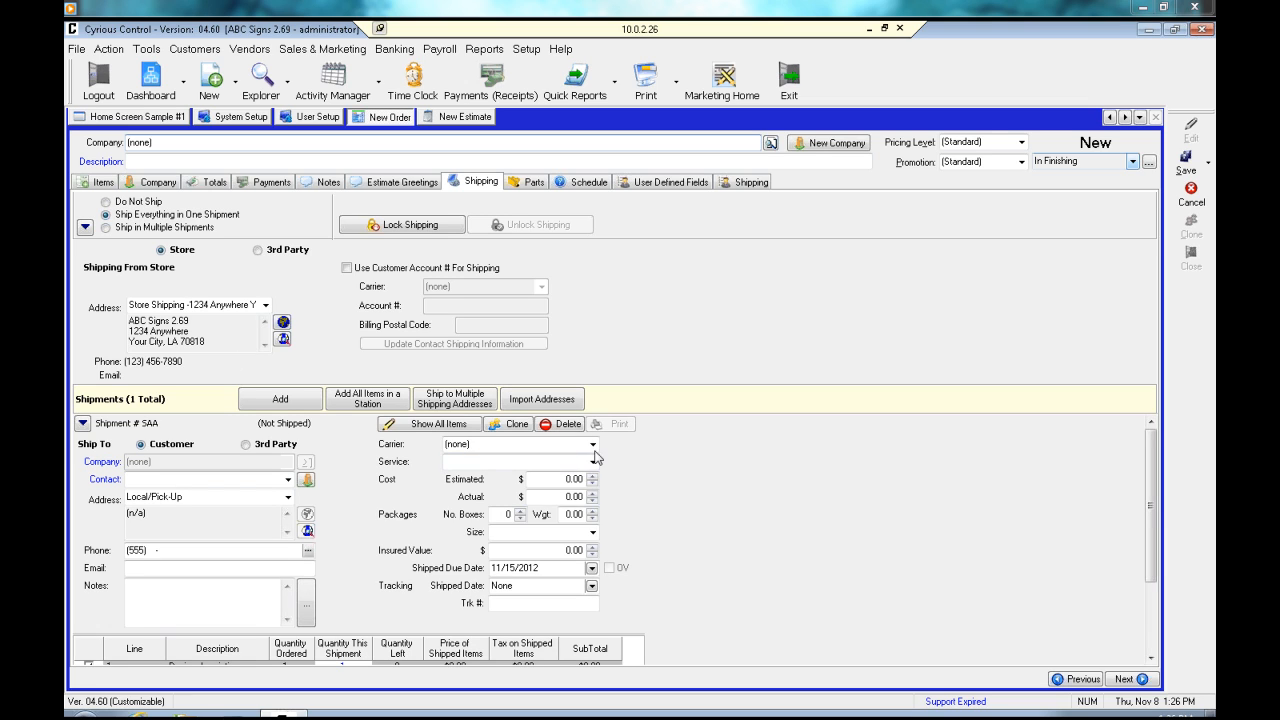
left_click(593, 444)
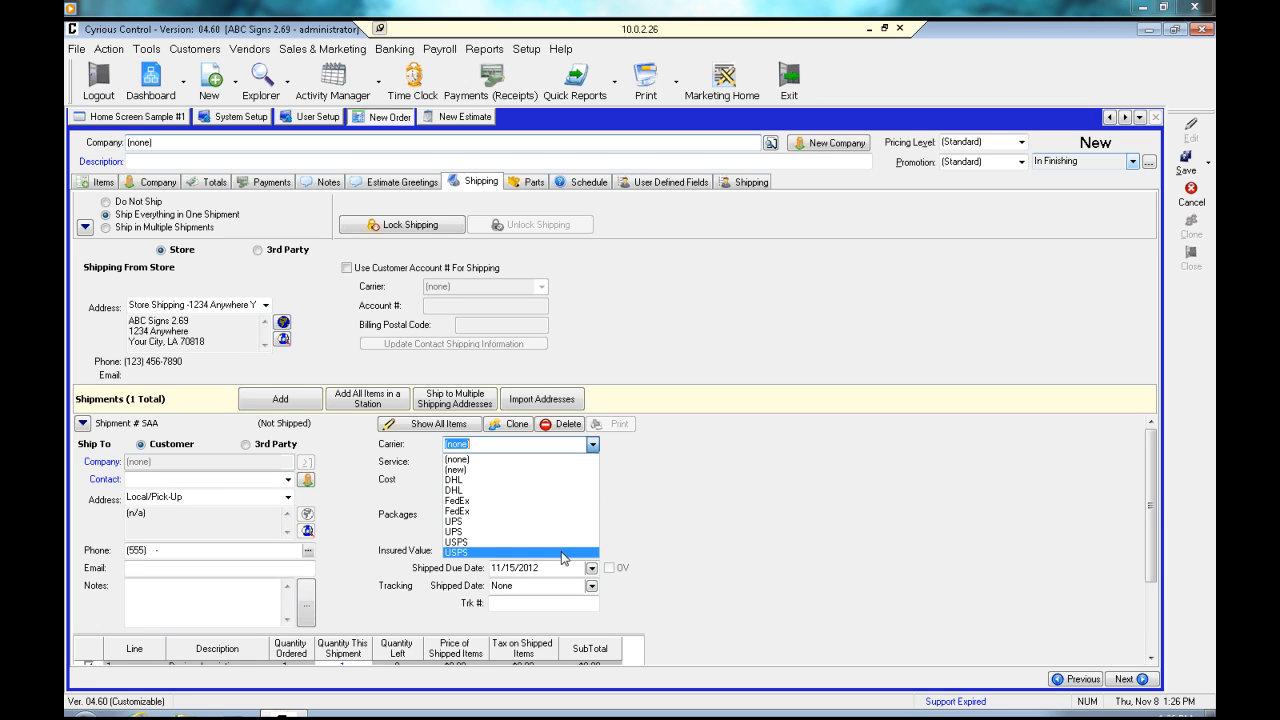
left_click(264, 117)
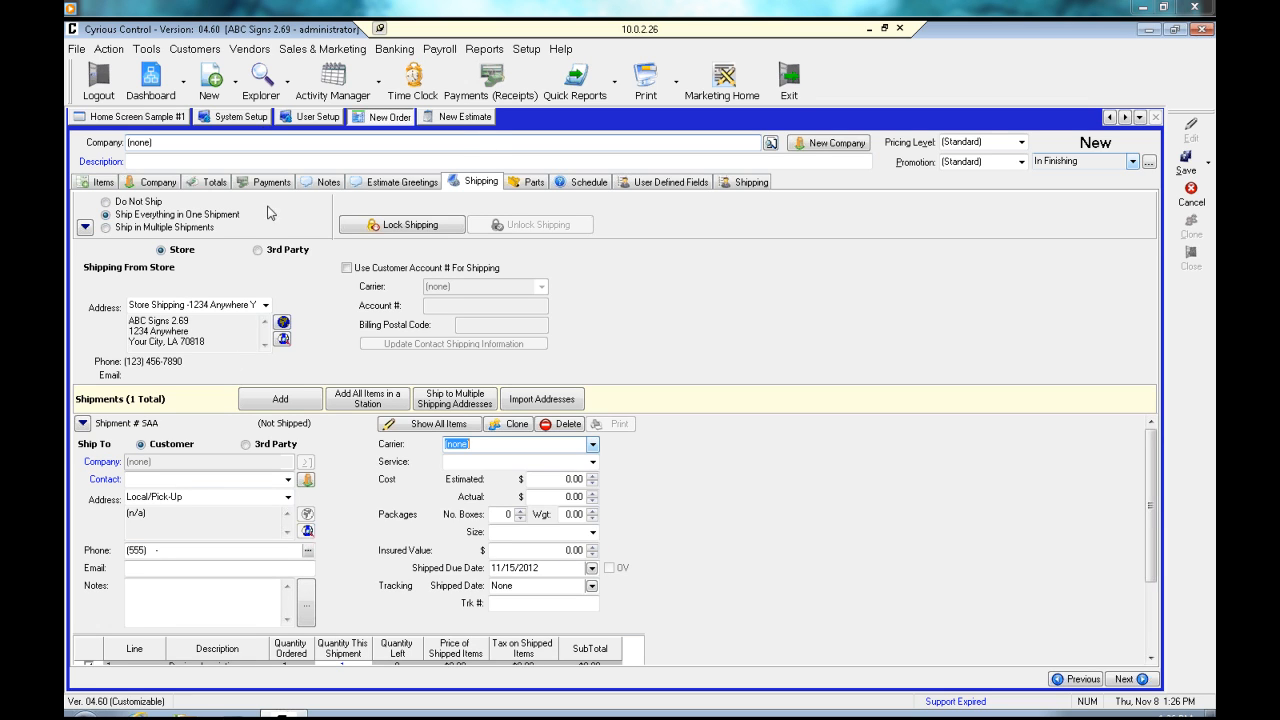
Add an Overnight service to the first FedEx carrier in the shipping carriers setup and save it
left_click(247, 118)
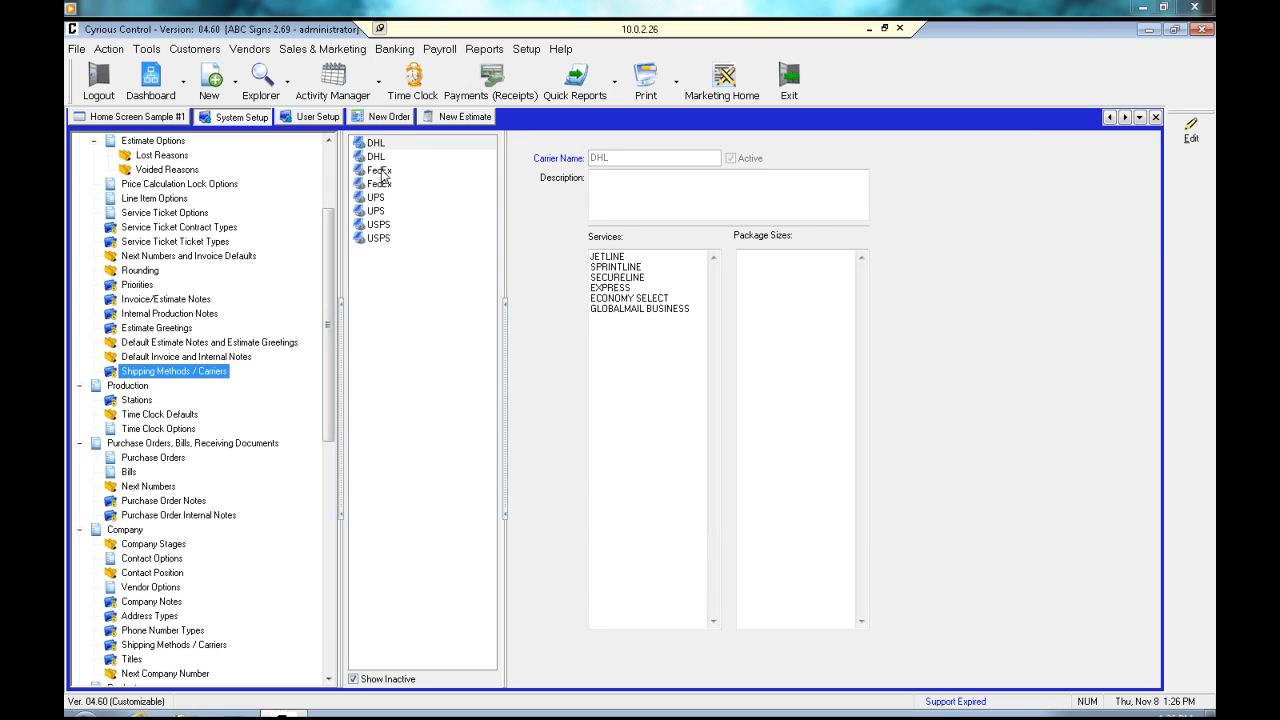
left_click(383, 171)
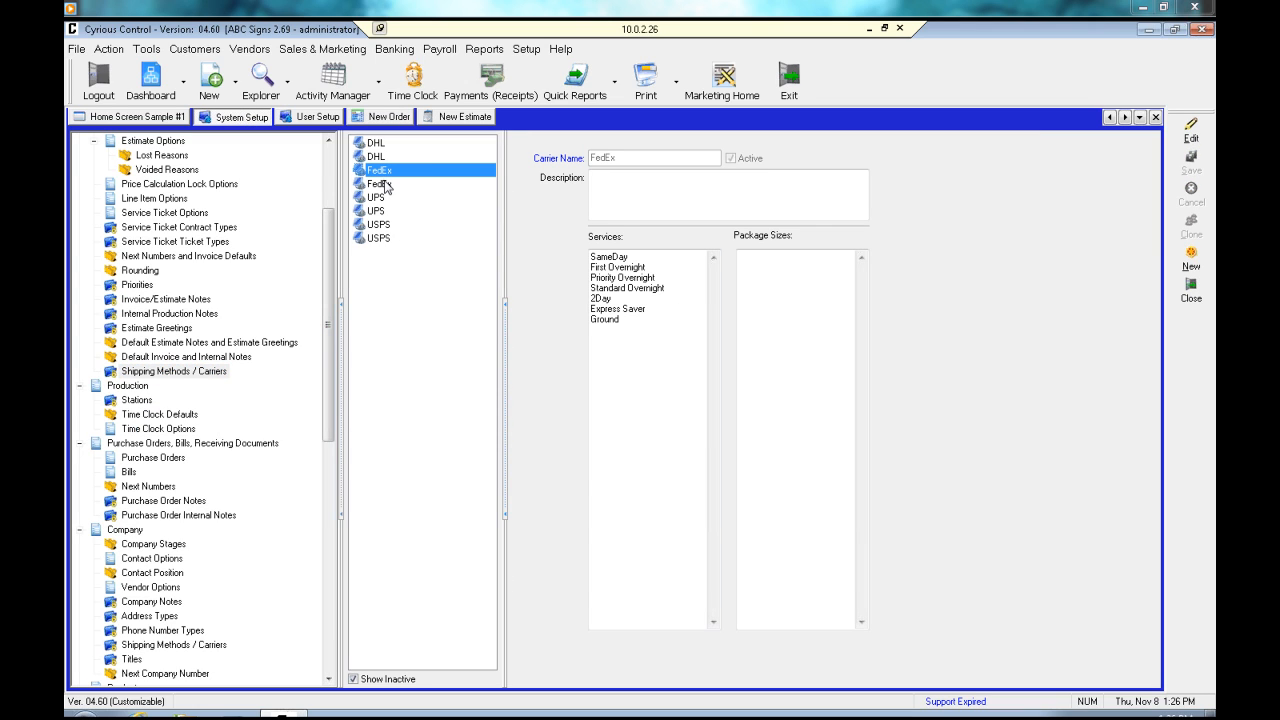
left_click(1191, 130)
left_click(634, 328)
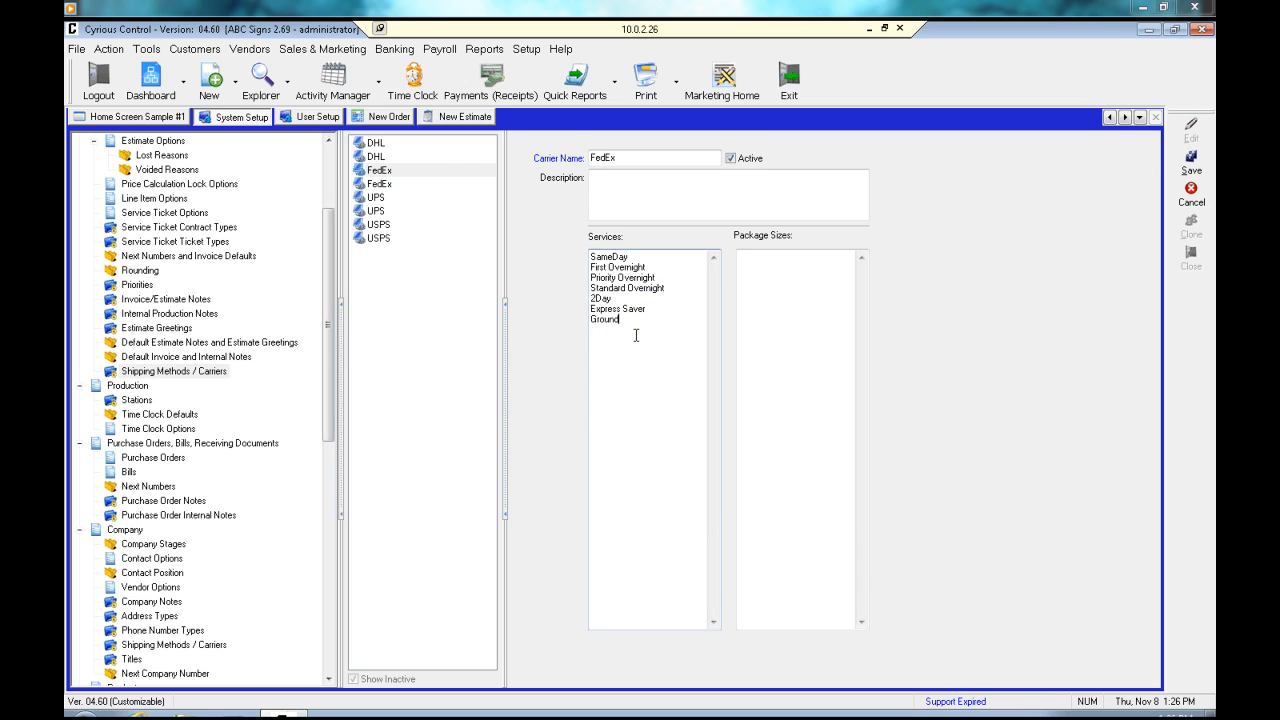
type("Overnight")
left_click(1185, 163)
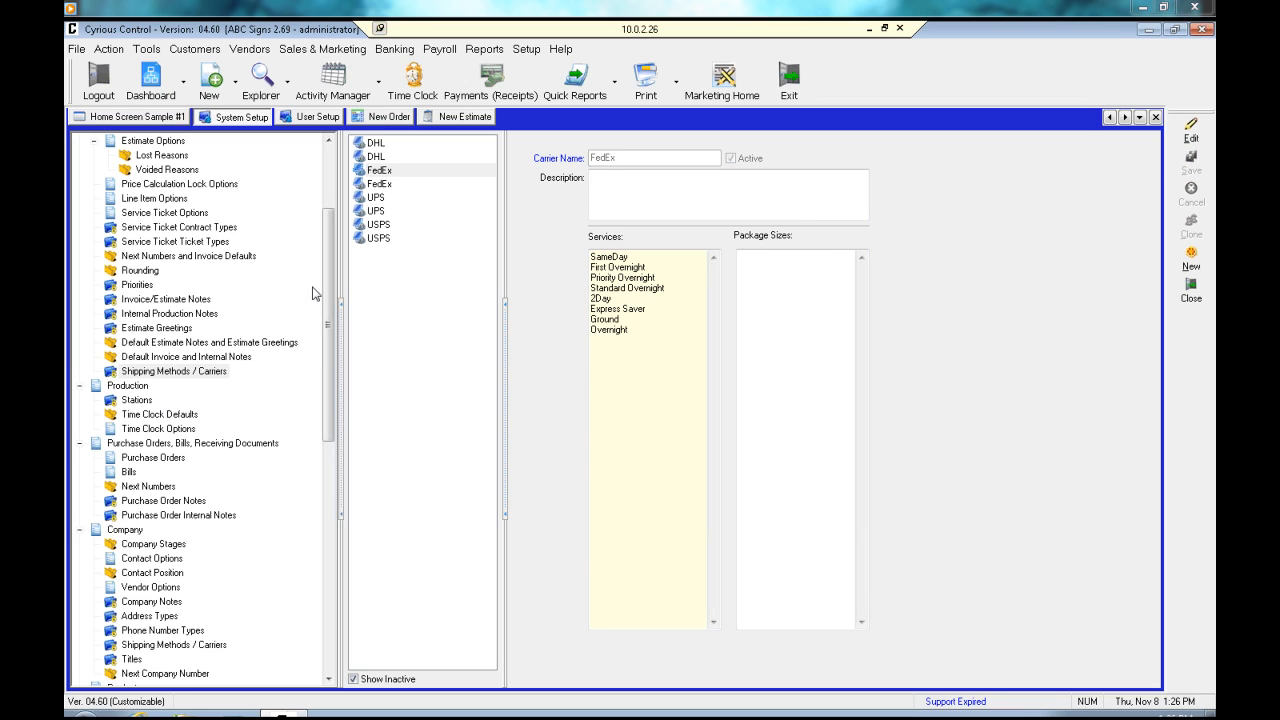
Collapse the Estimate Options, Orders, Estimates, and Service Tickets, and General branches of the setup tree
left_click_drag(330, 272, 331, 205)
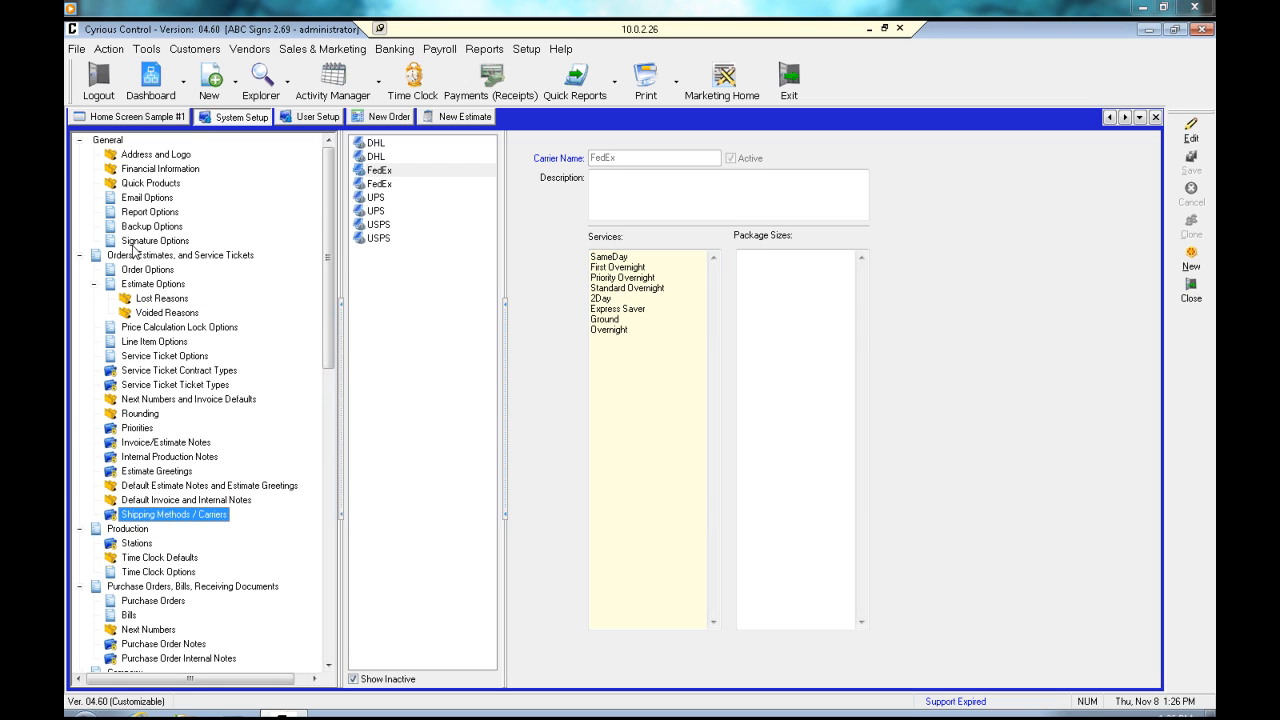
left_click(94, 285)
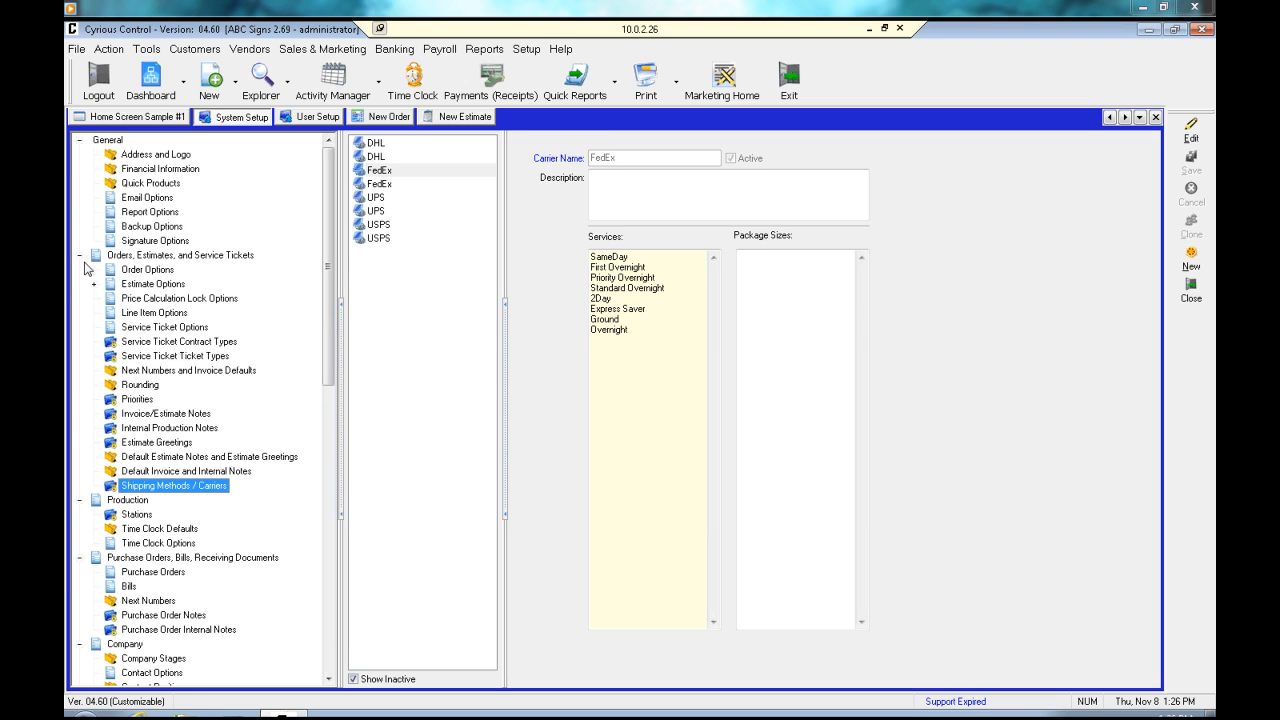
left_click(79, 255)
left_click(79, 140)
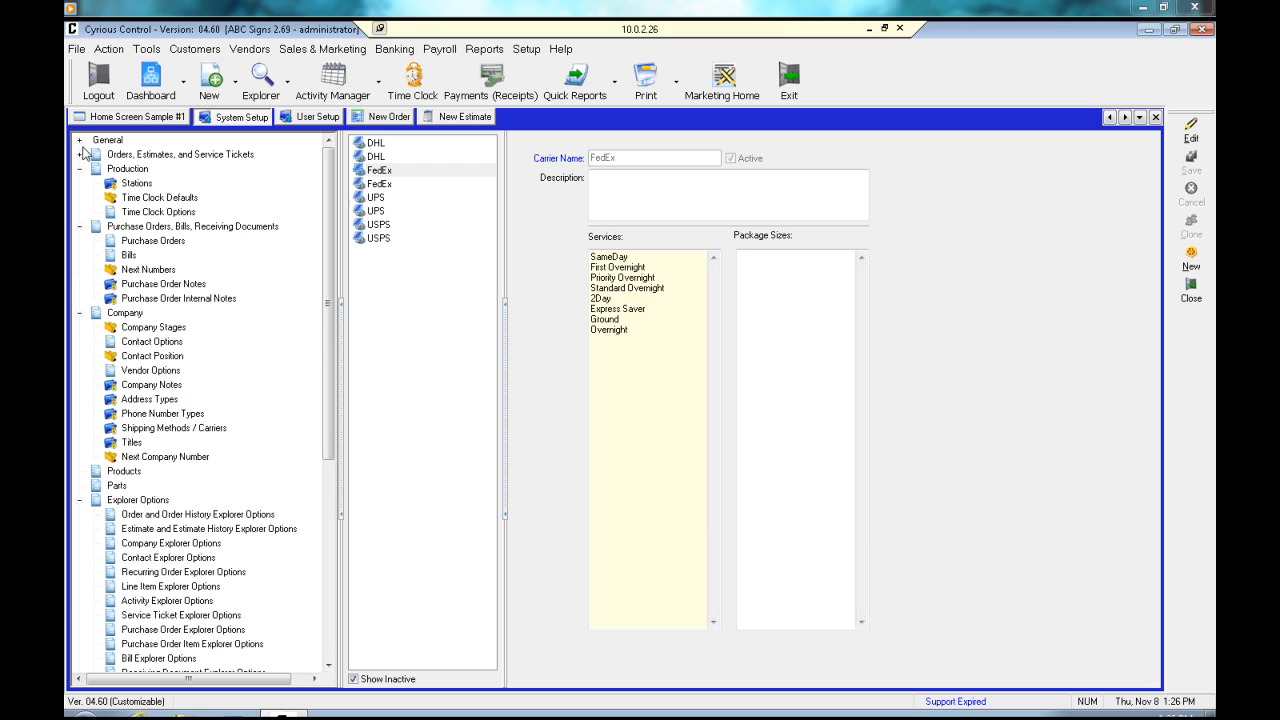
Examine the Production options for automatically creating part usage cards, including the labor time card choices, and leave editing without saving
left_click(140, 171)
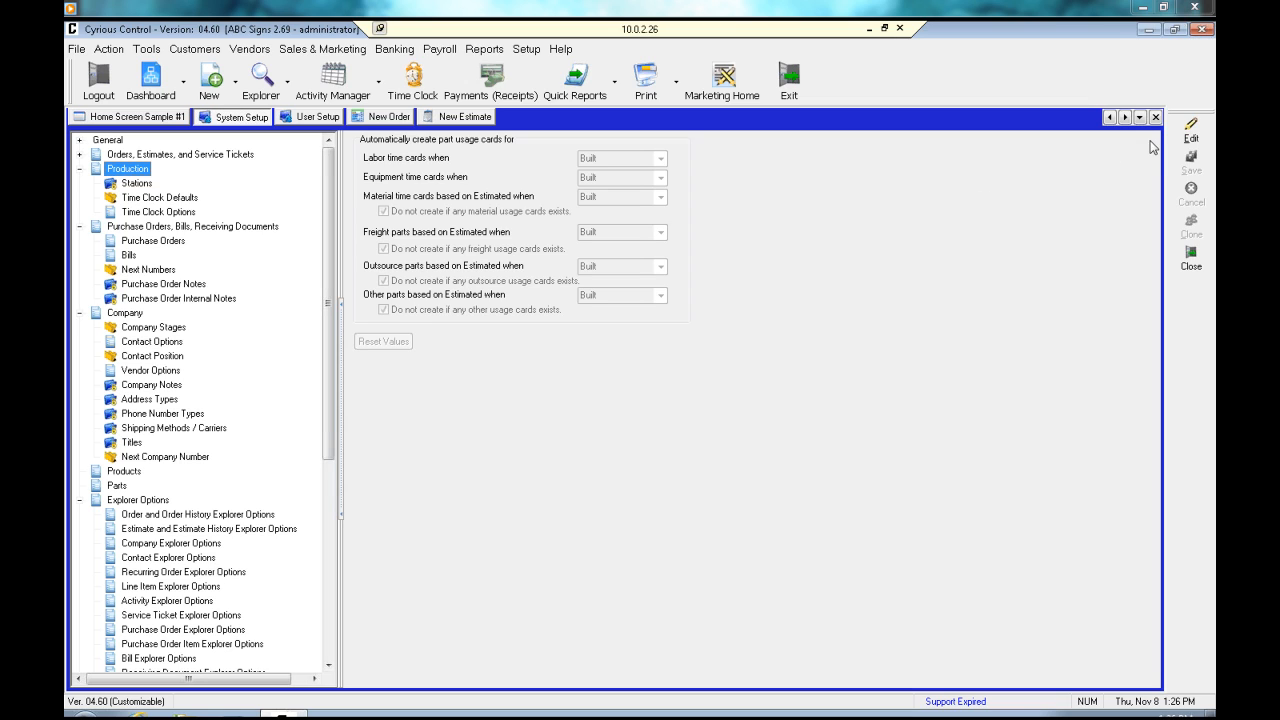
left_click(1191, 130)
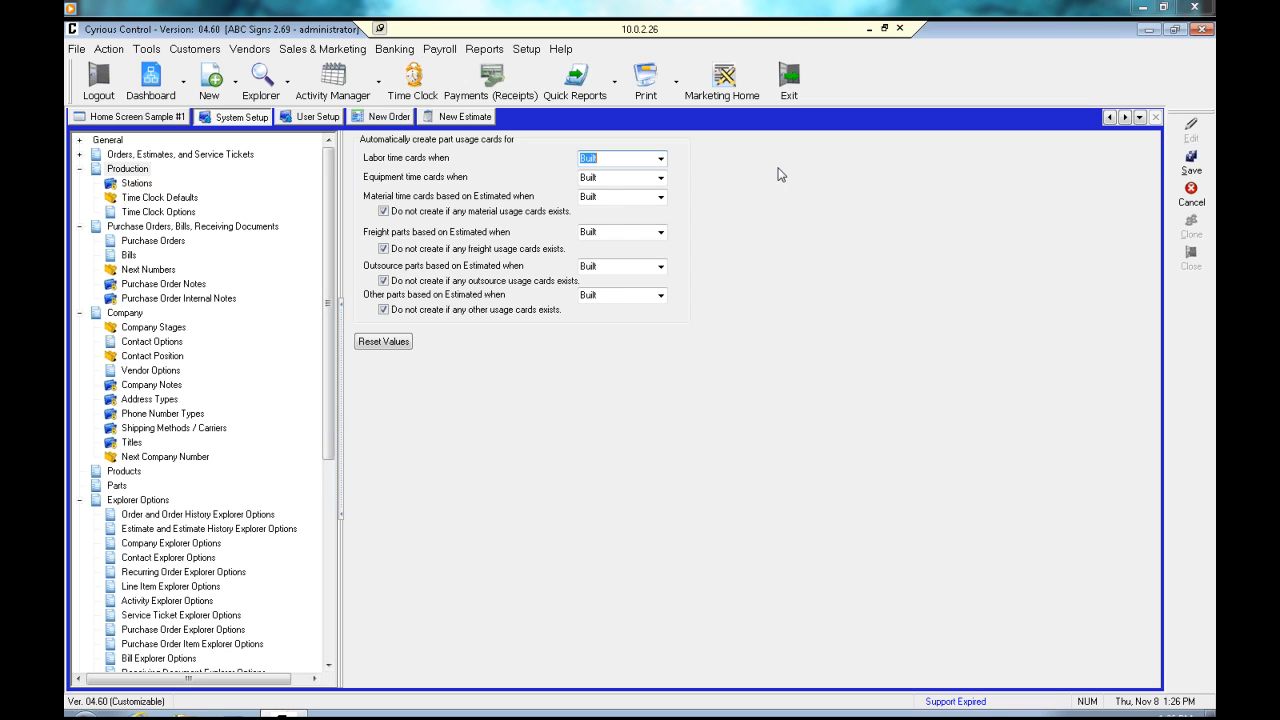
left_click(661, 159)
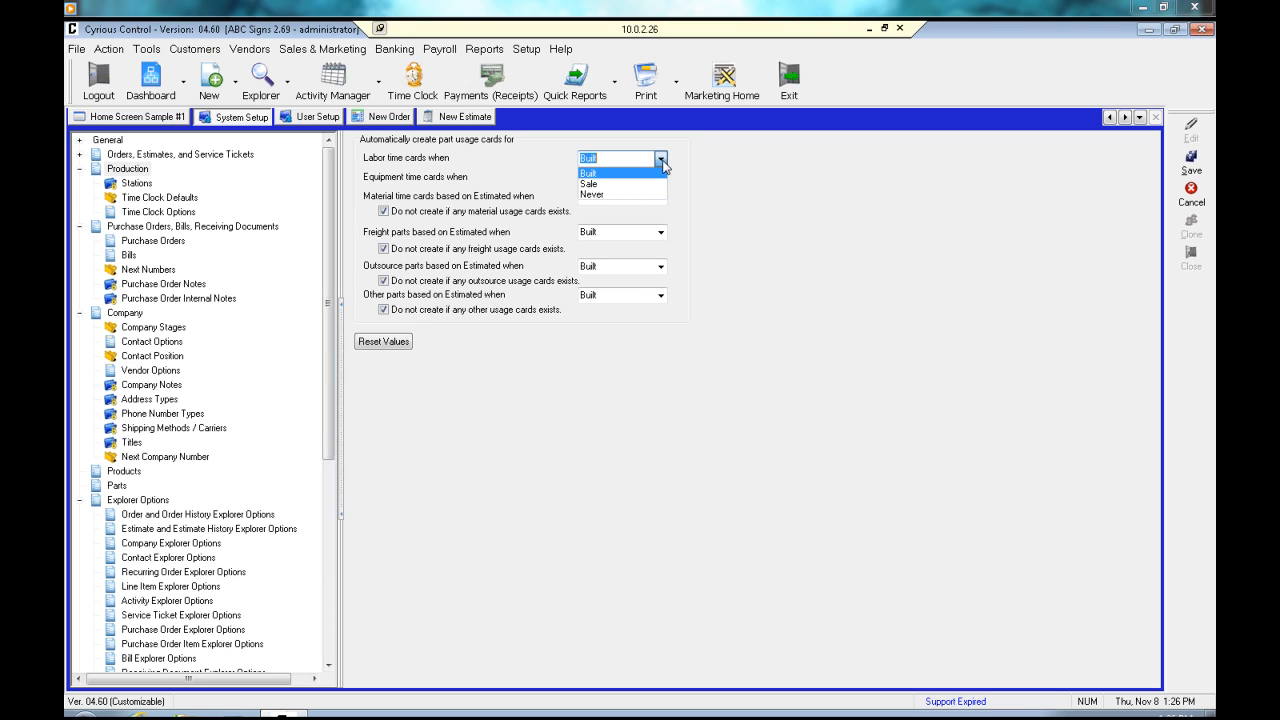
left_click(715, 201)
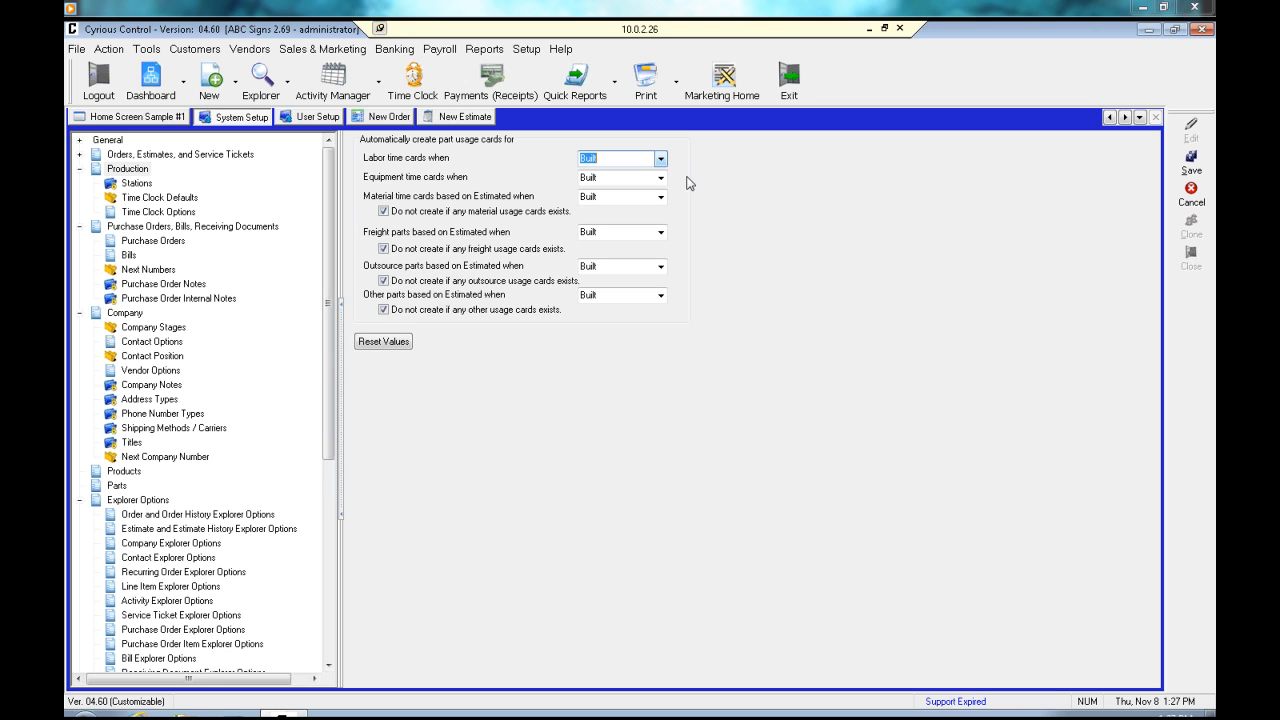
left_click(660, 159)
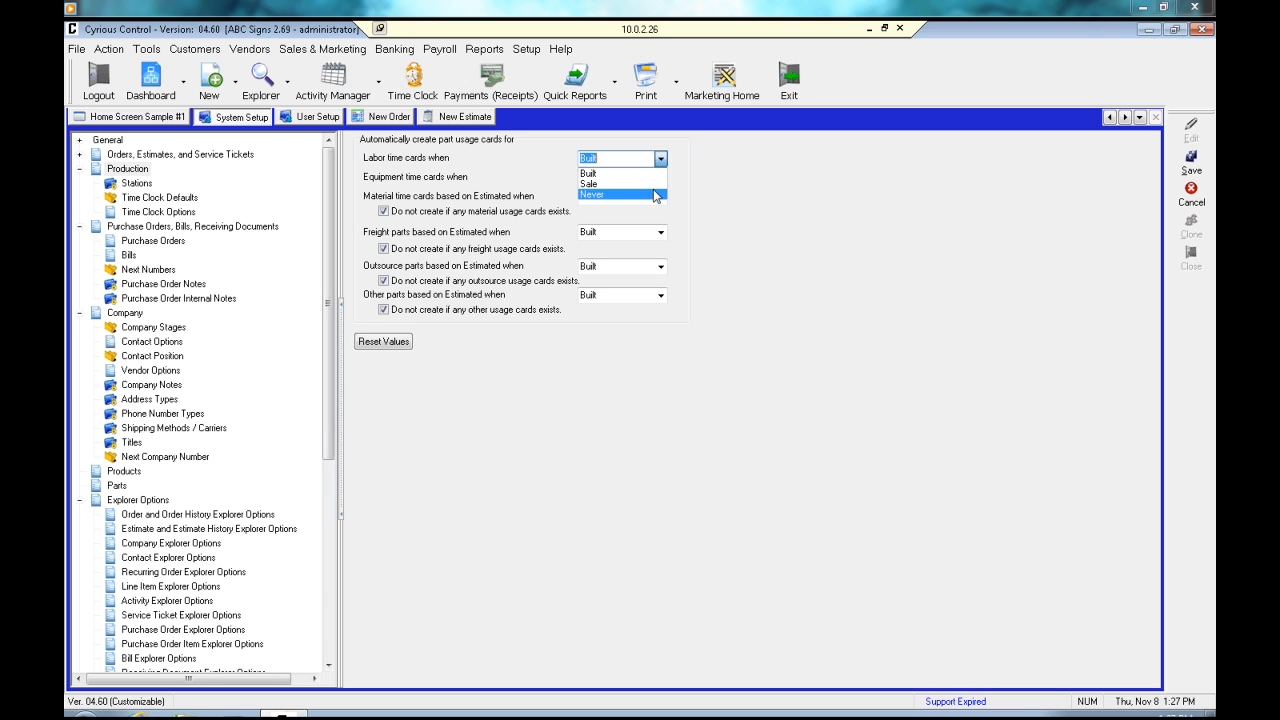
left_click(743, 196)
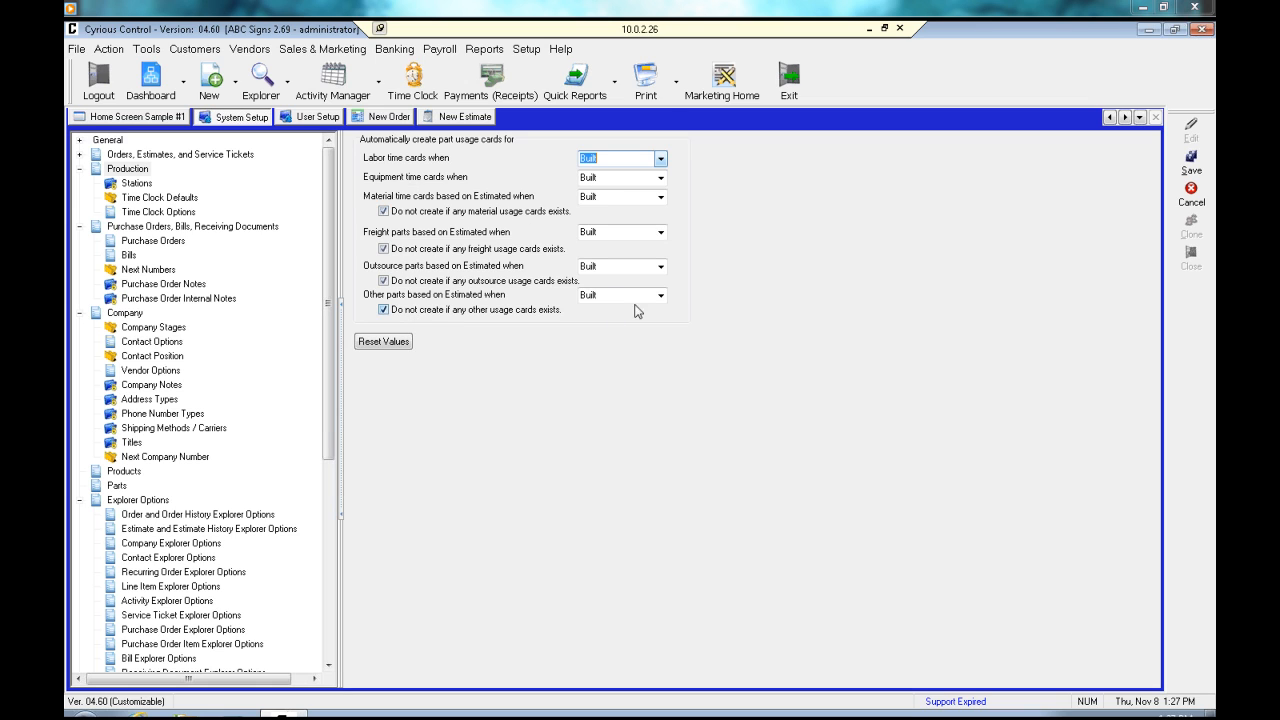
left_click(1191, 192)
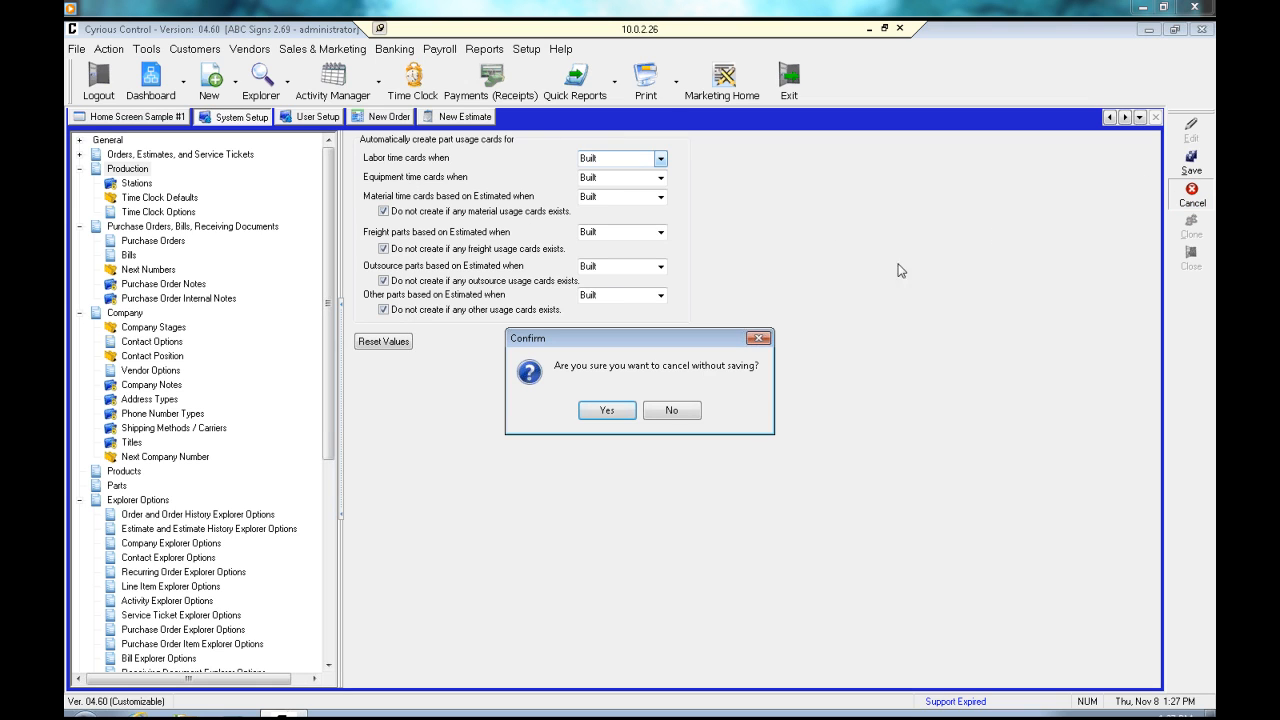
left_click(612, 411)
Examine the production Stations, Time Clock Defaults and Time Clock Options, leaving the time clock settings without saving
left_click(137, 183)
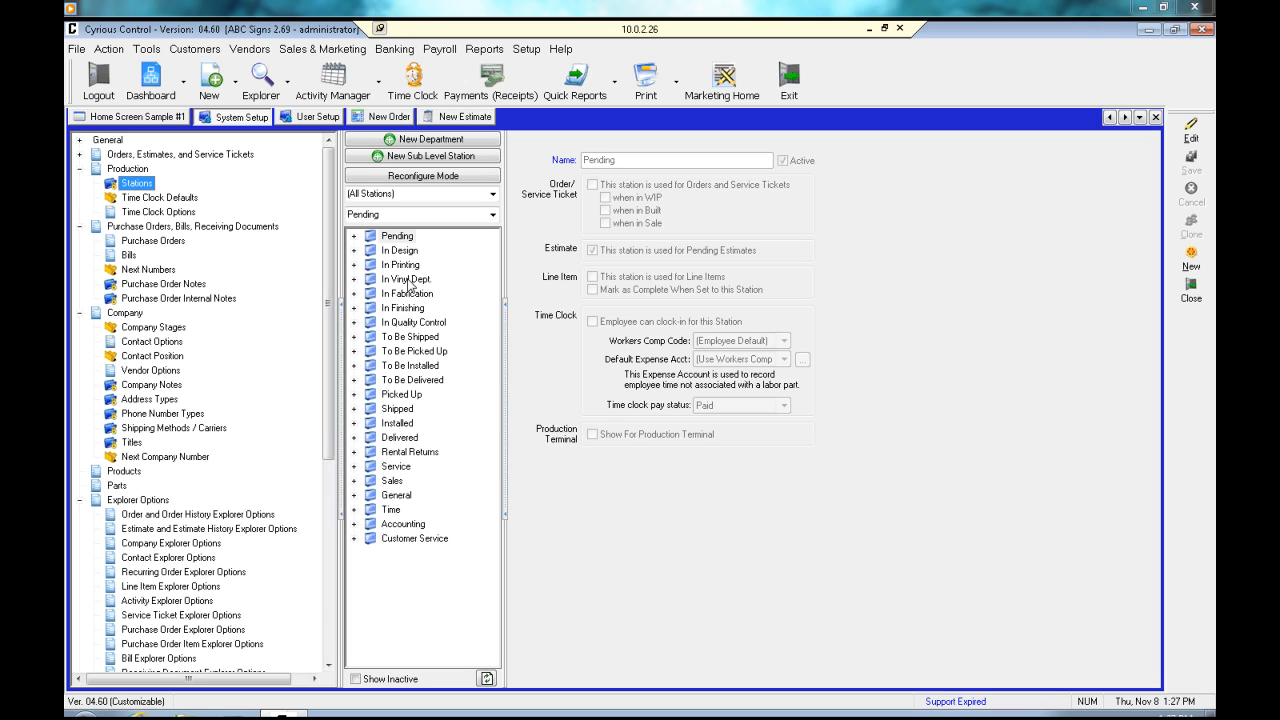
left_click(146, 200)
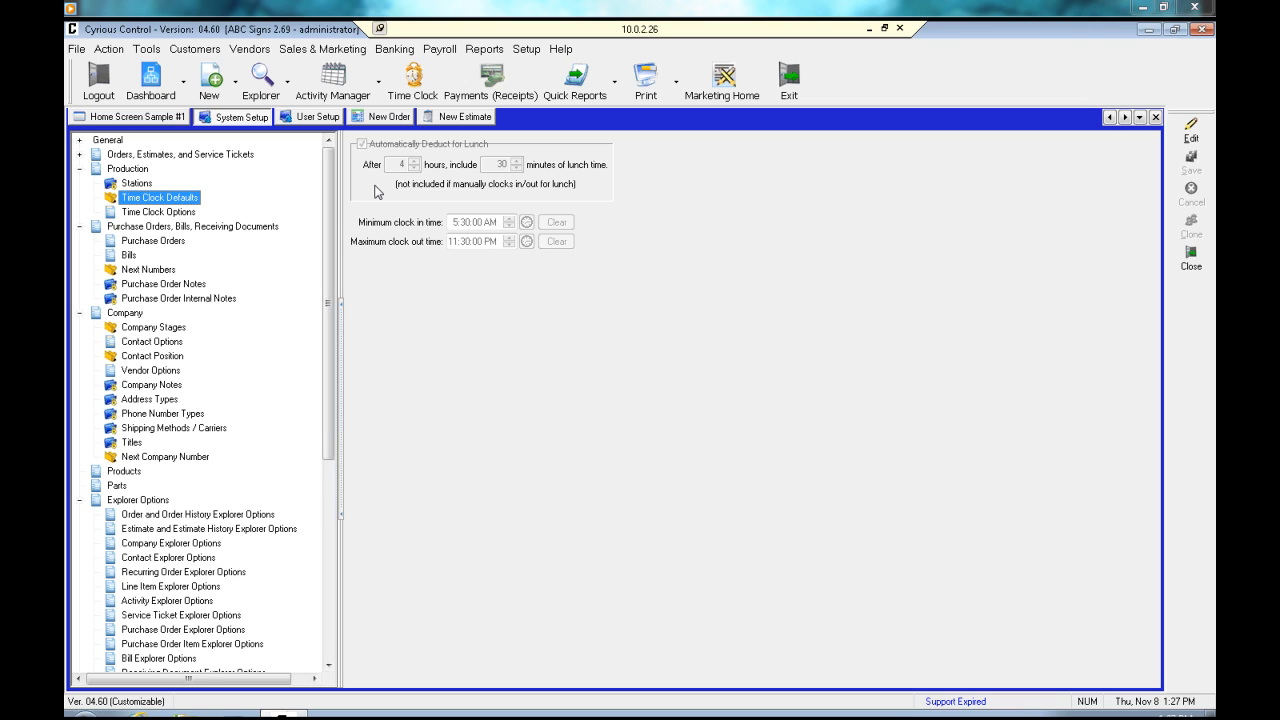
left_click(146, 213)
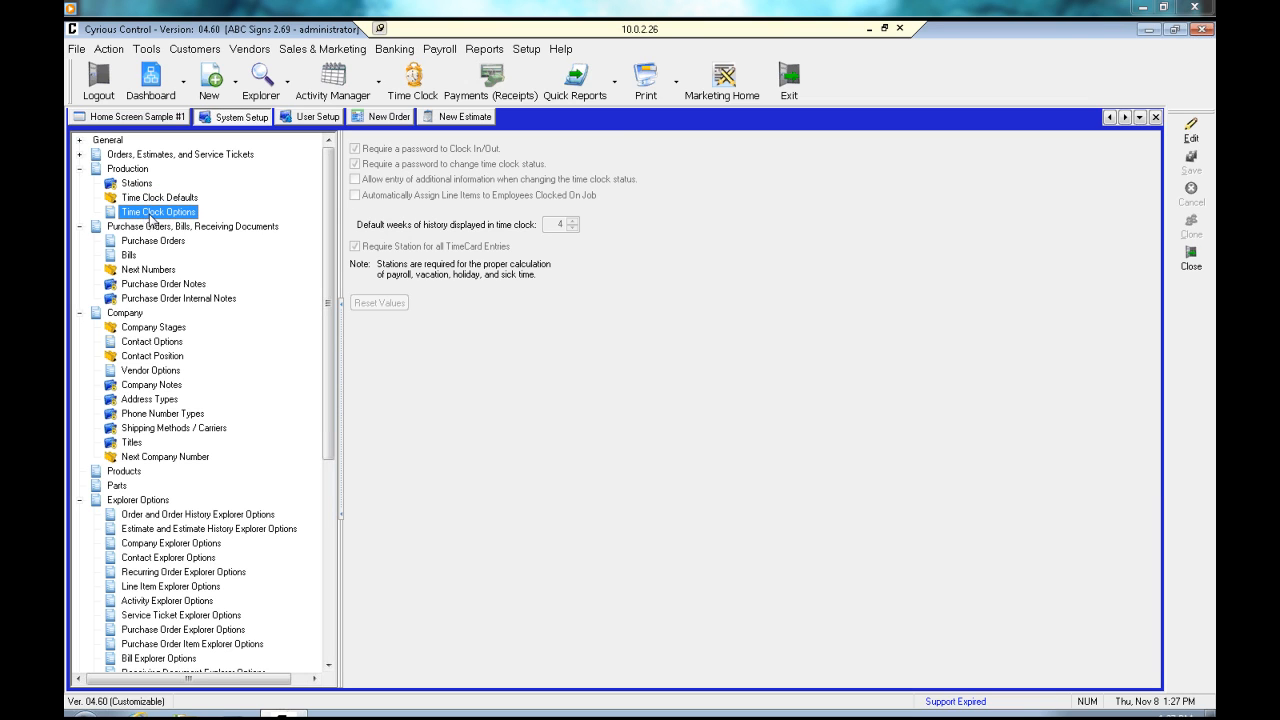
left_click(1188, 131)
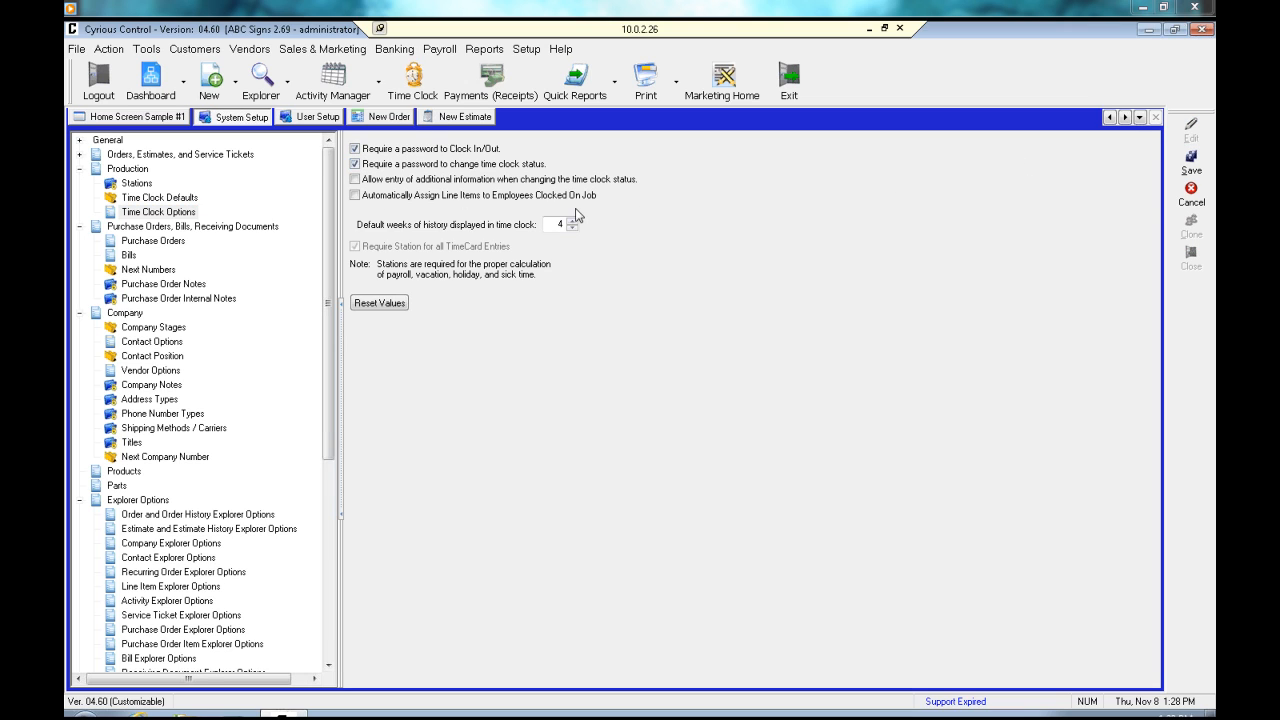
left_click(1189, 194)
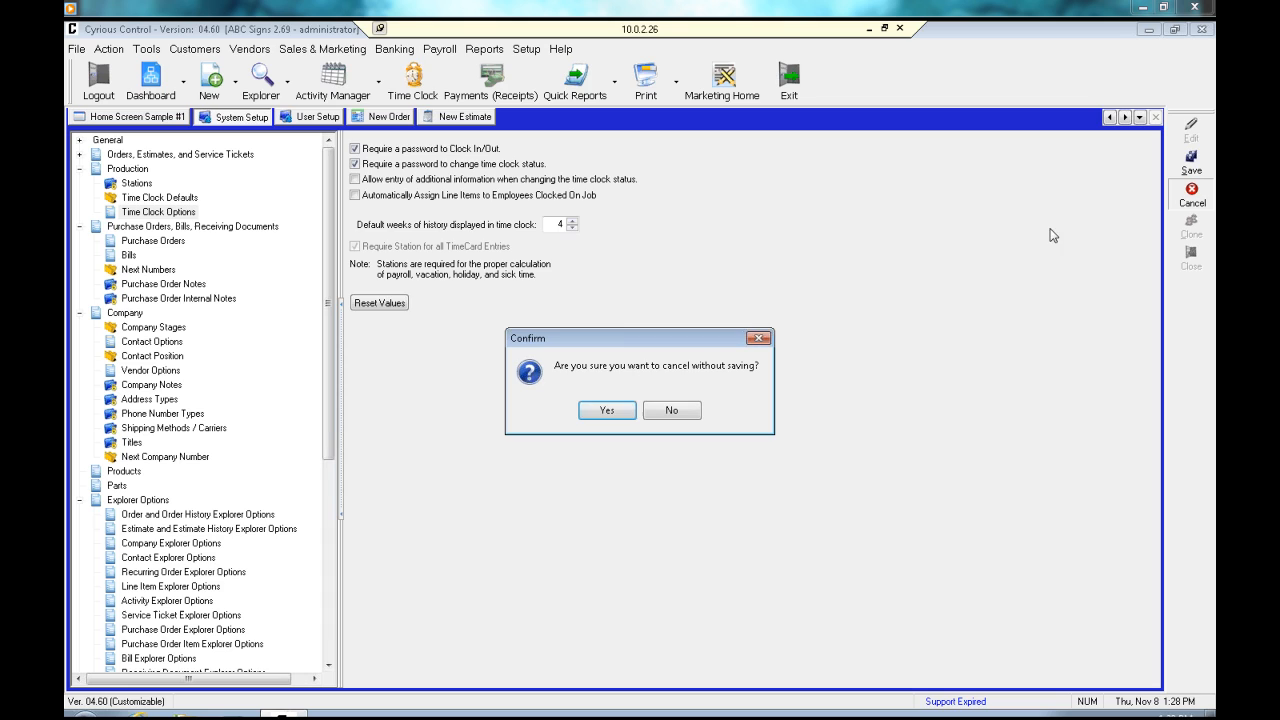
left_click(620, 413)
Examine the general purchasing options and the Purchase Orders settings, including the disclaimer text, and save the Purchase Orders settings as they are
left_click(154, 228)
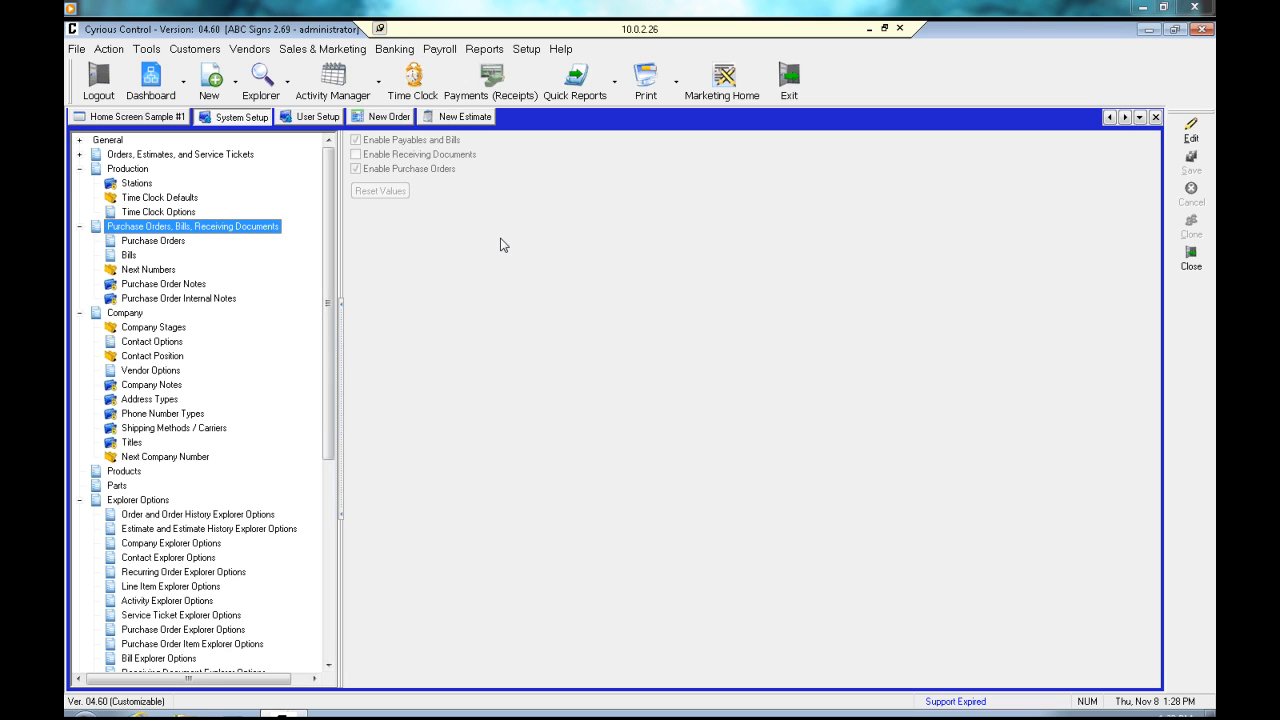
left_click(152, 242)
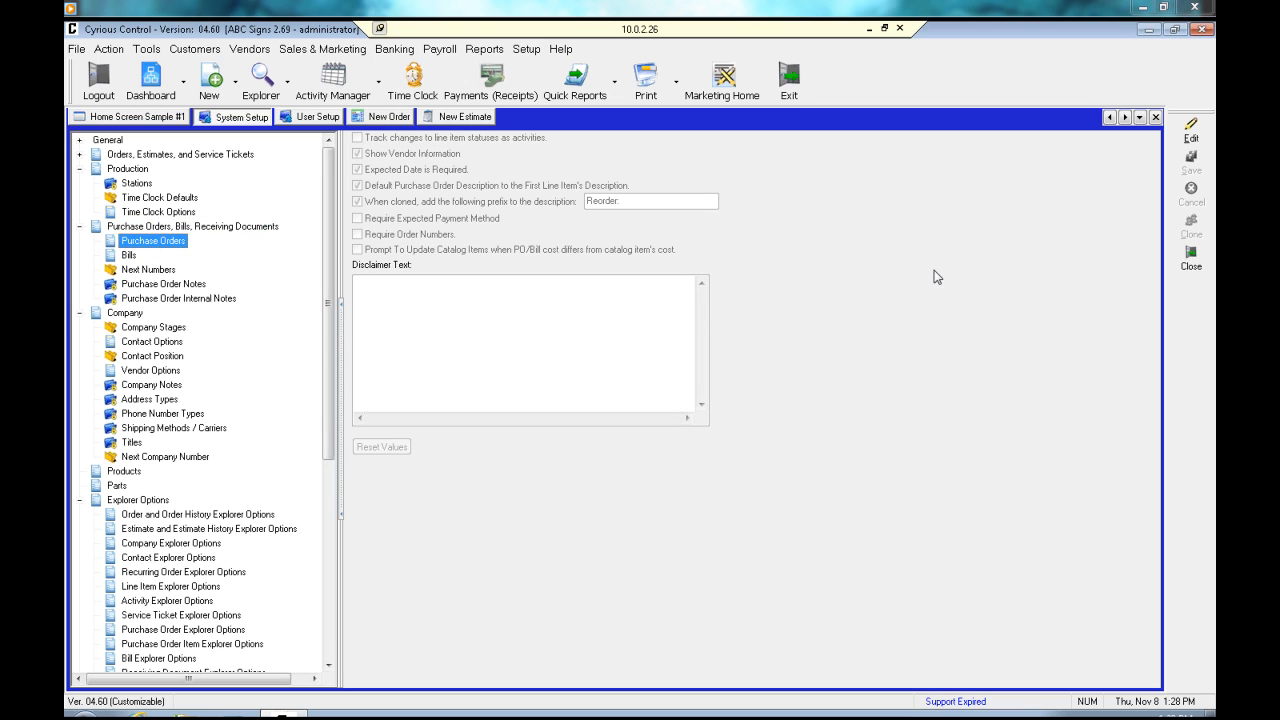
left_click(1190, 133)
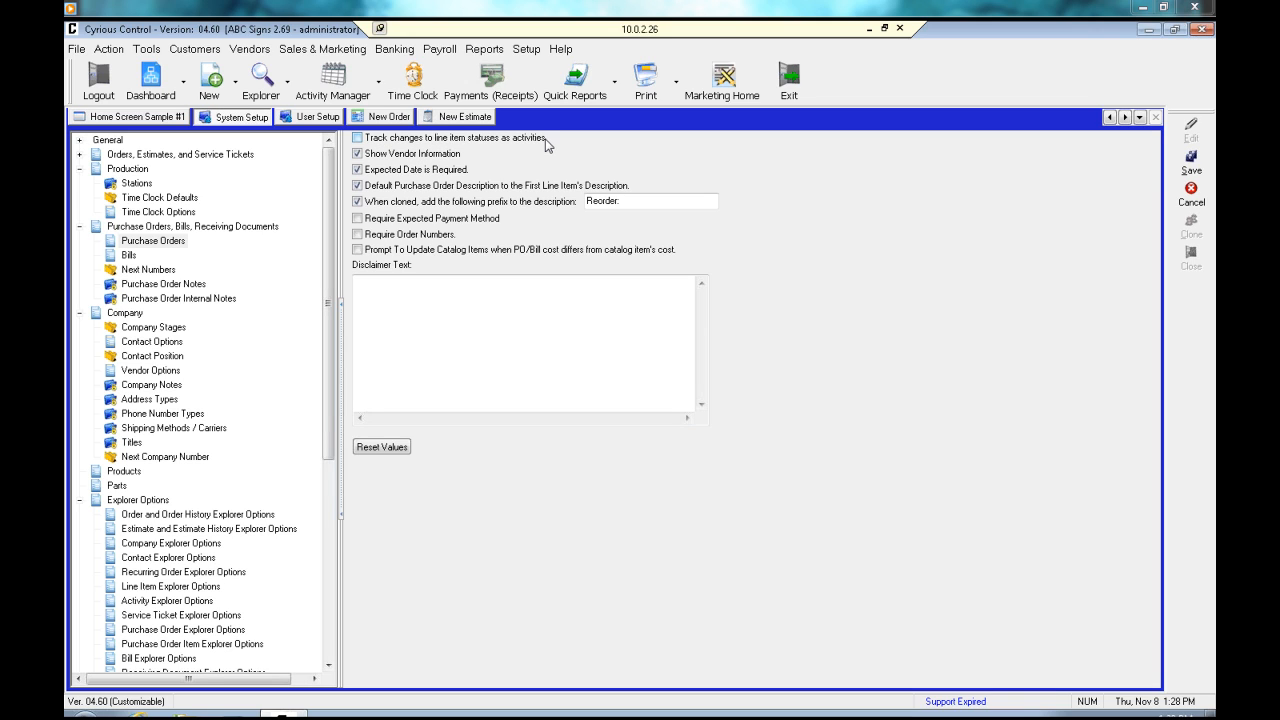
left_click(437, 287)
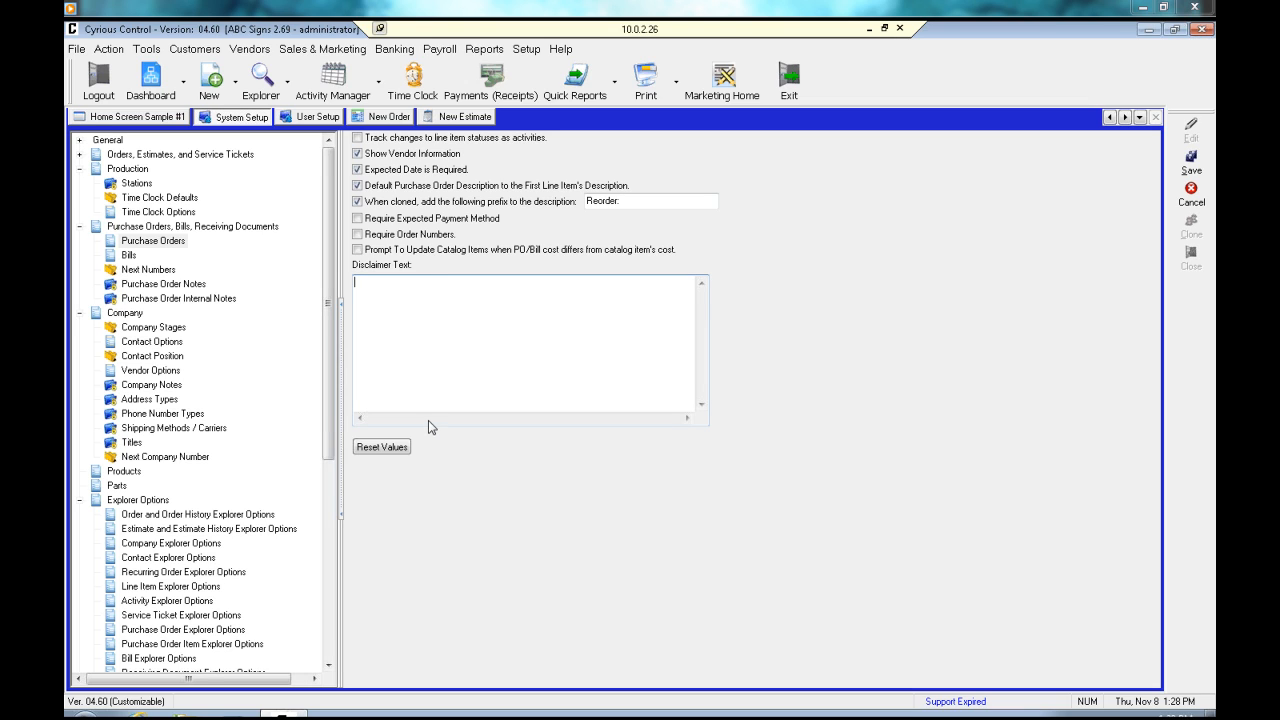
left_click(1190, 166)
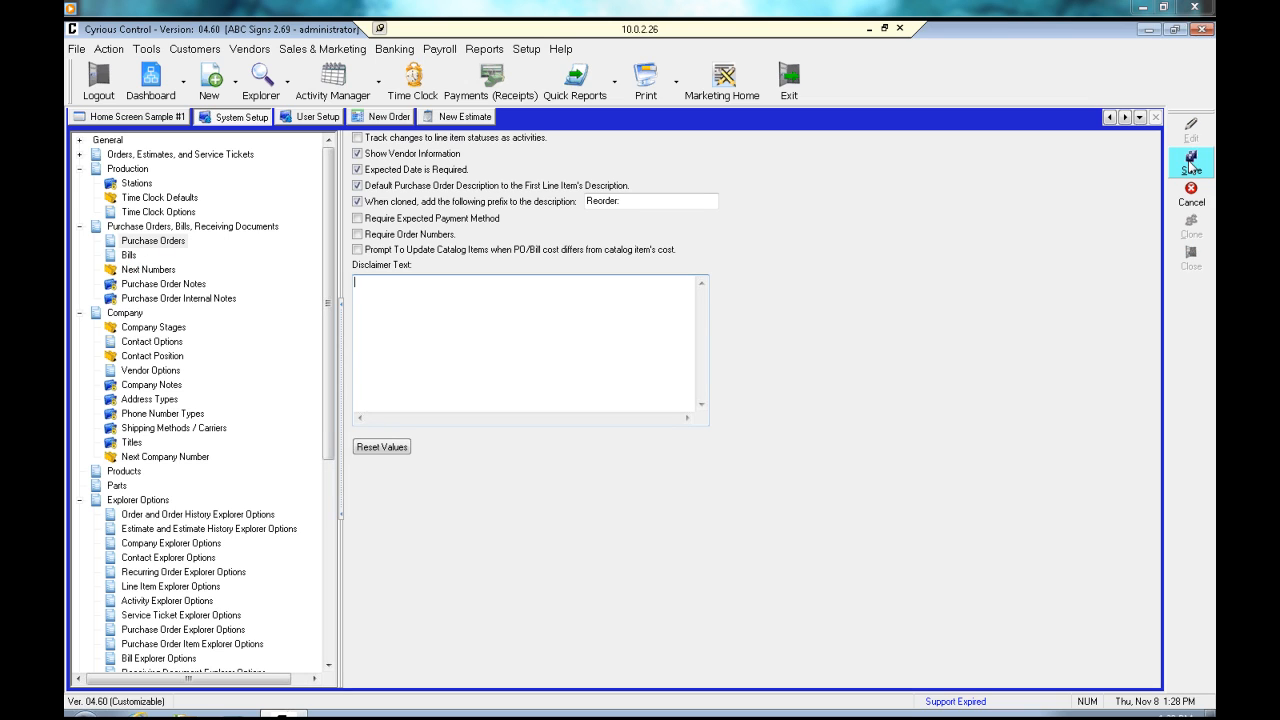
left_click(1190, 166)
Examine the Bills options, including the default rules for adjusting bill item cost, and leave editing without saving
left_click(127, 258)
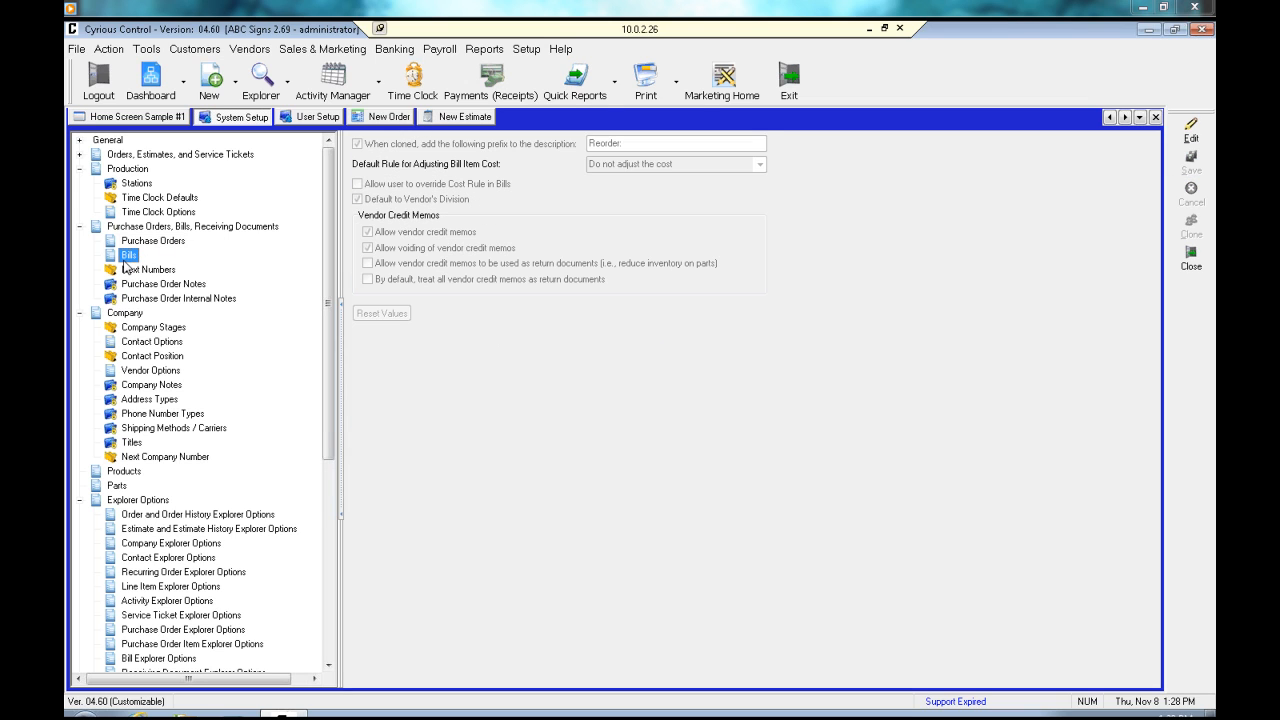
left_click(1185, 138)
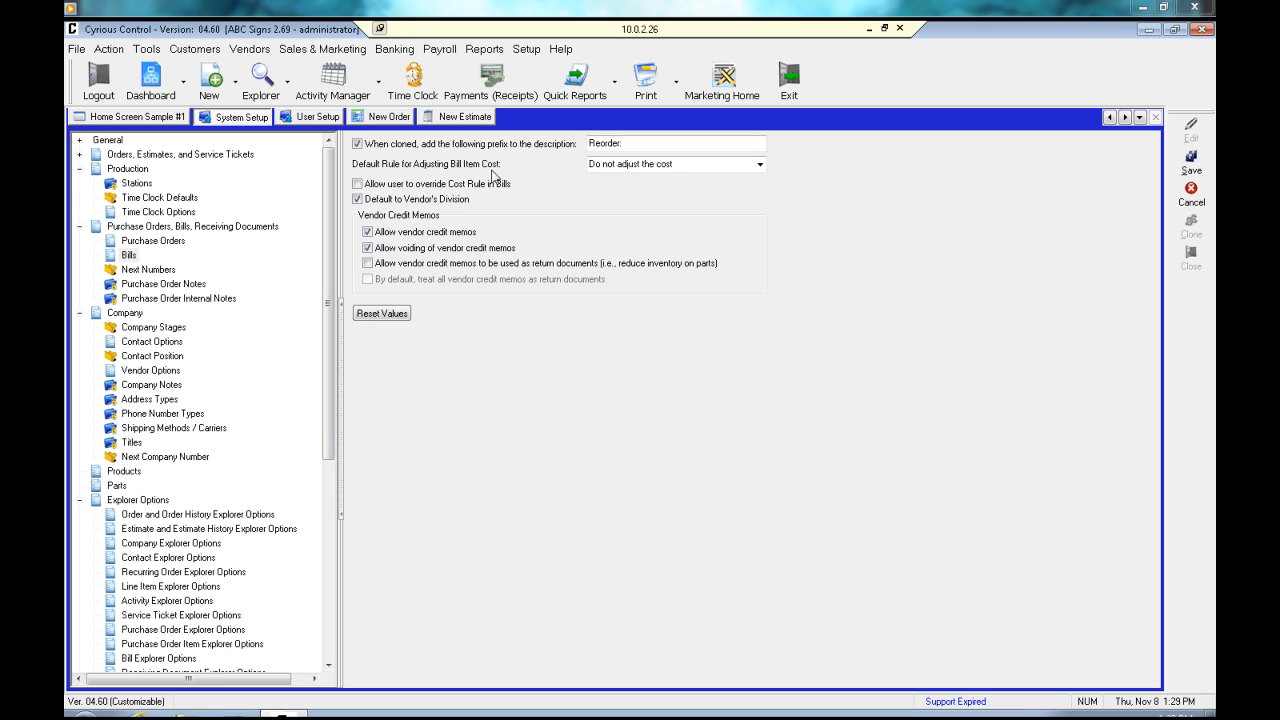
left_click(760, 165)
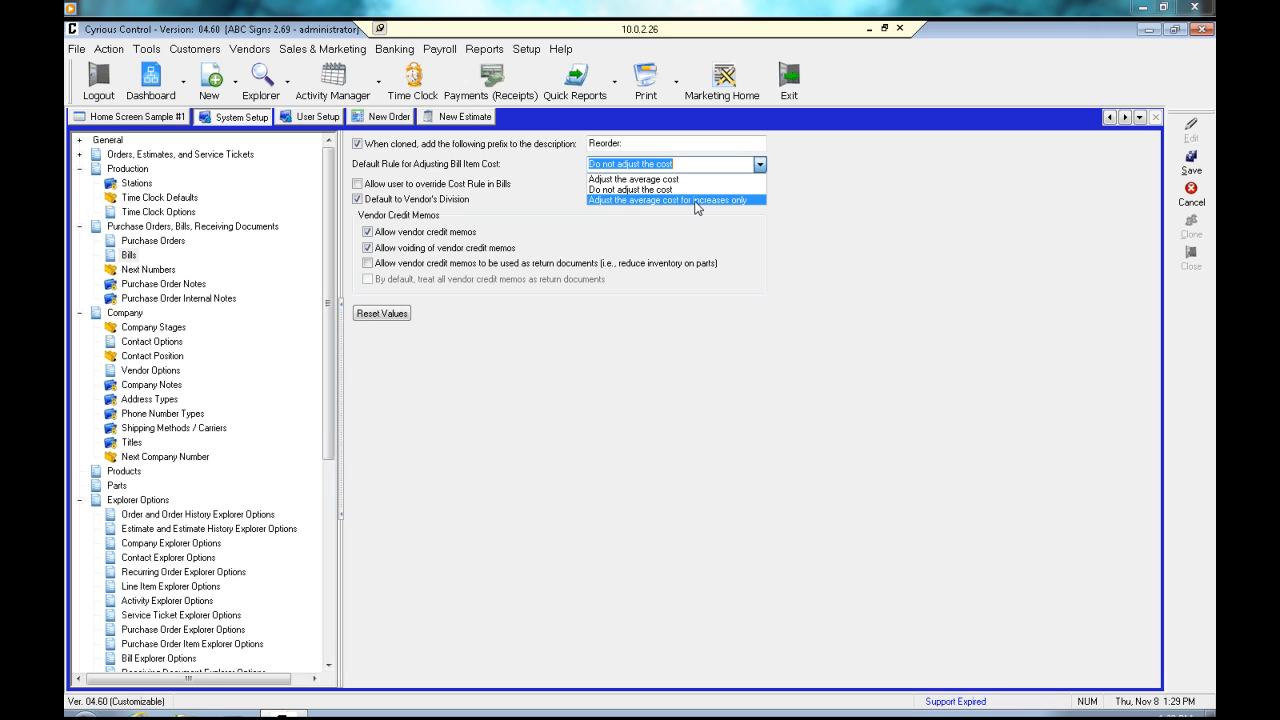
left_click(1183, 175)
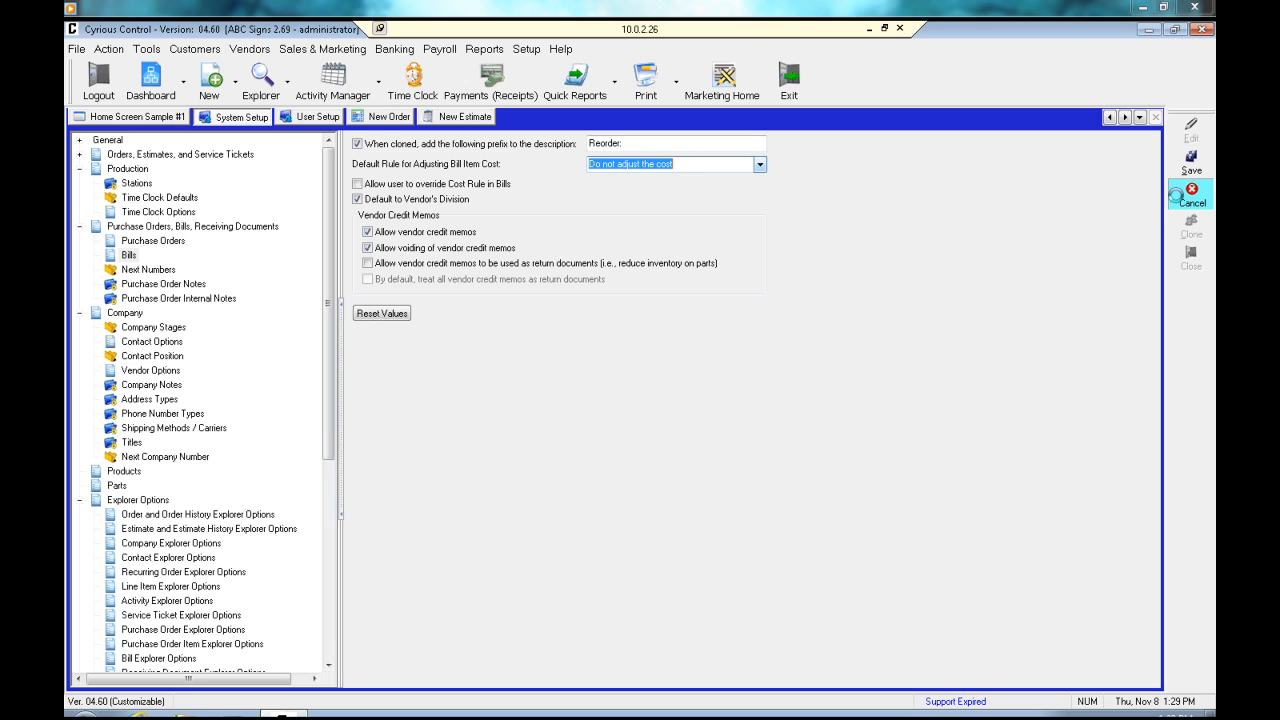
left_click(1191, 193)
left_click(608, 414)
Examine the purchasing Next Numbers, Purchase Order Notes and Purchase Order Internal Notes, and collapse the Production and purchasing sections
left_click(148, 270)
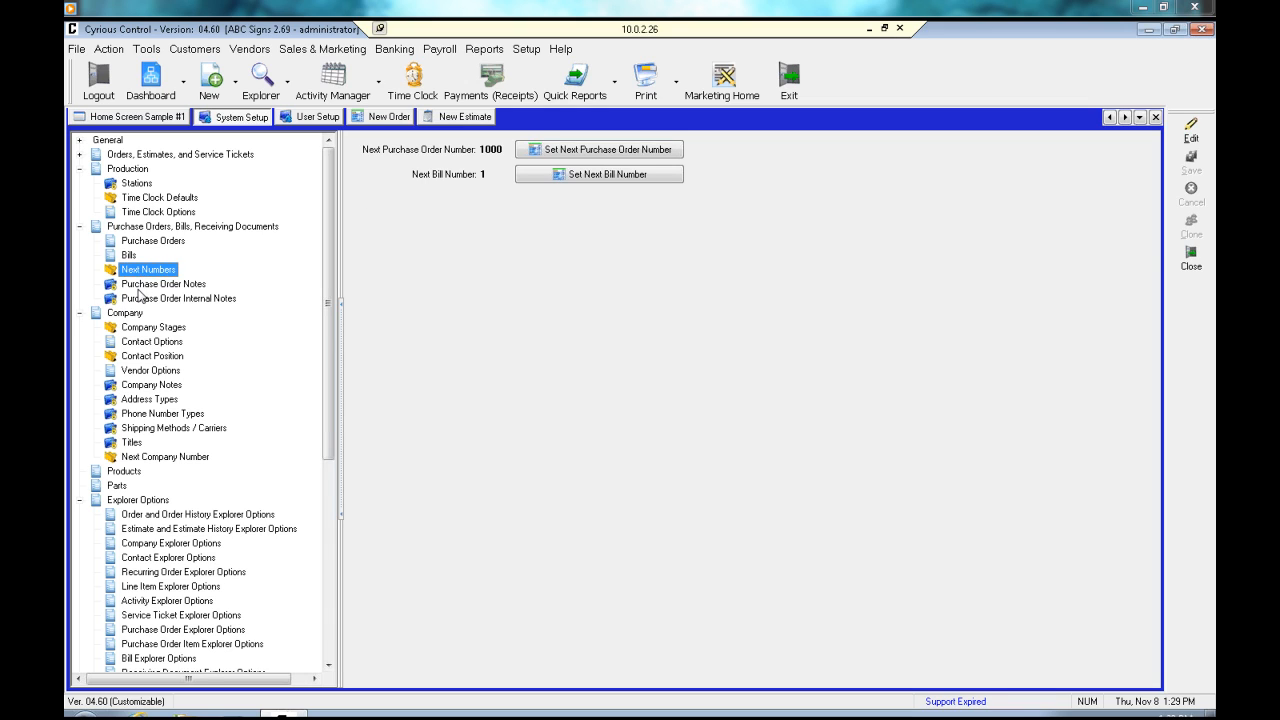
left_click(145, 287)
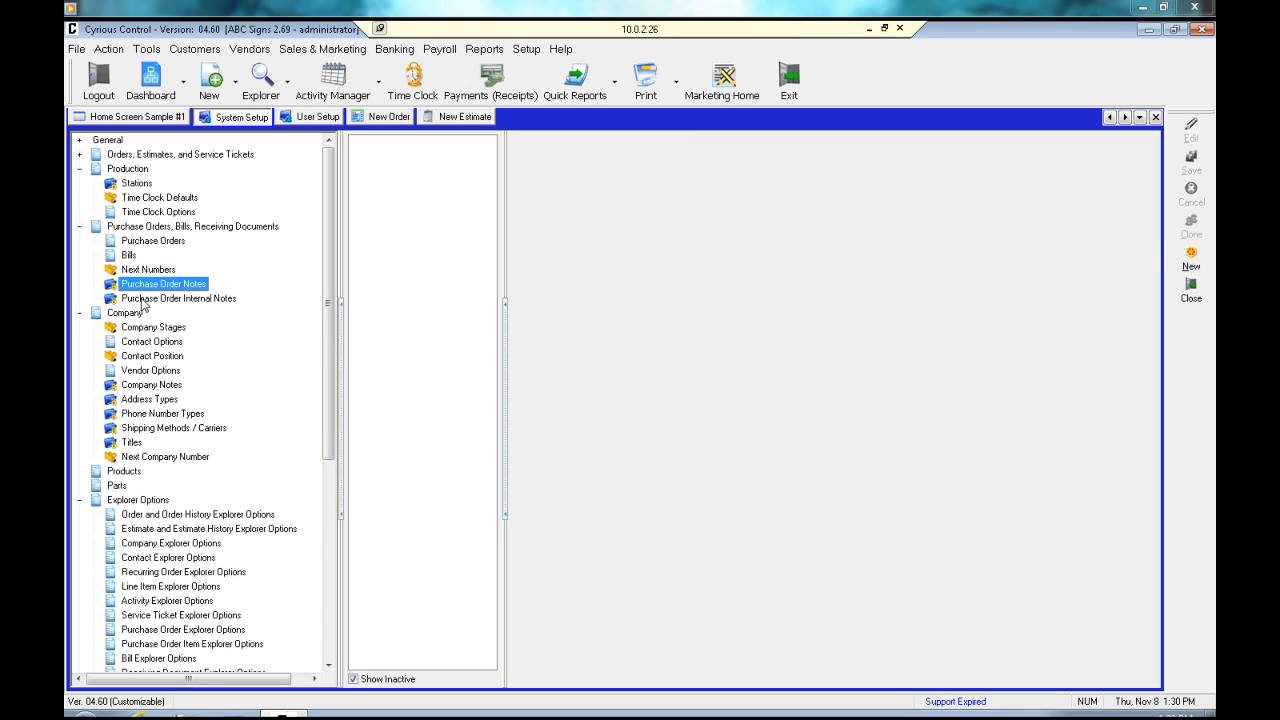
left_click(143, 299)
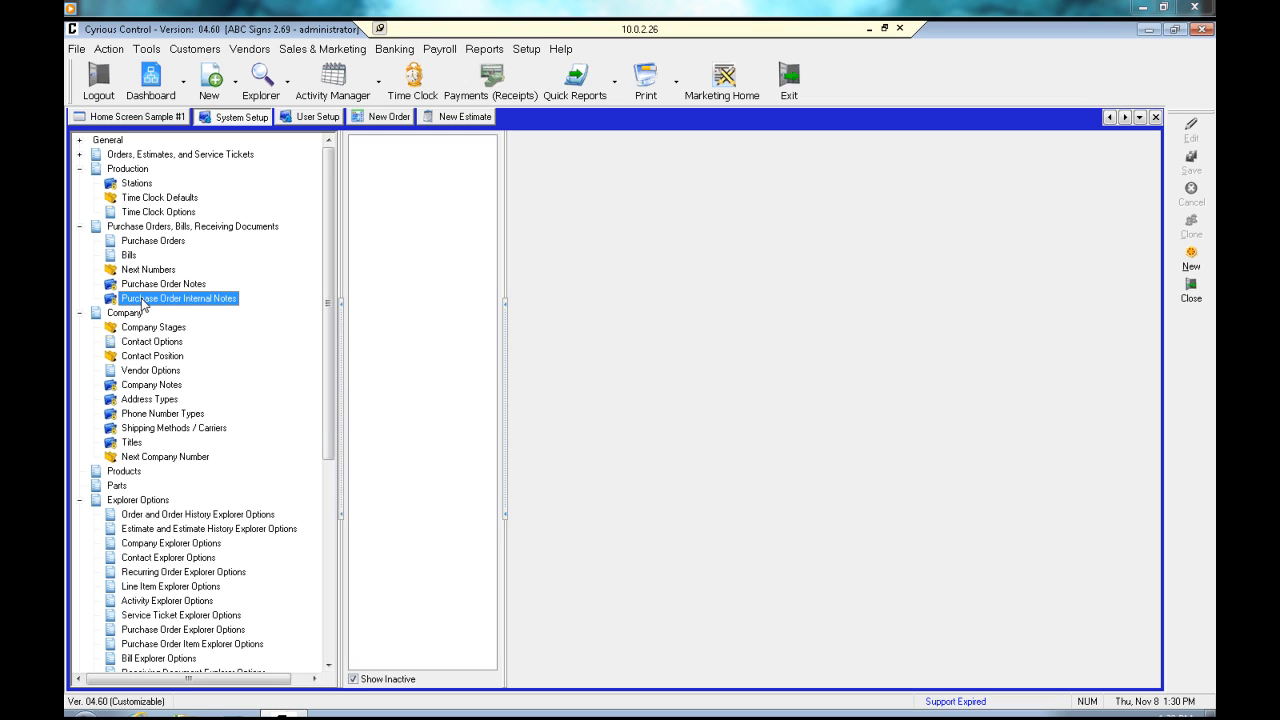
left_click(80, 168)
left_click(80, 183)
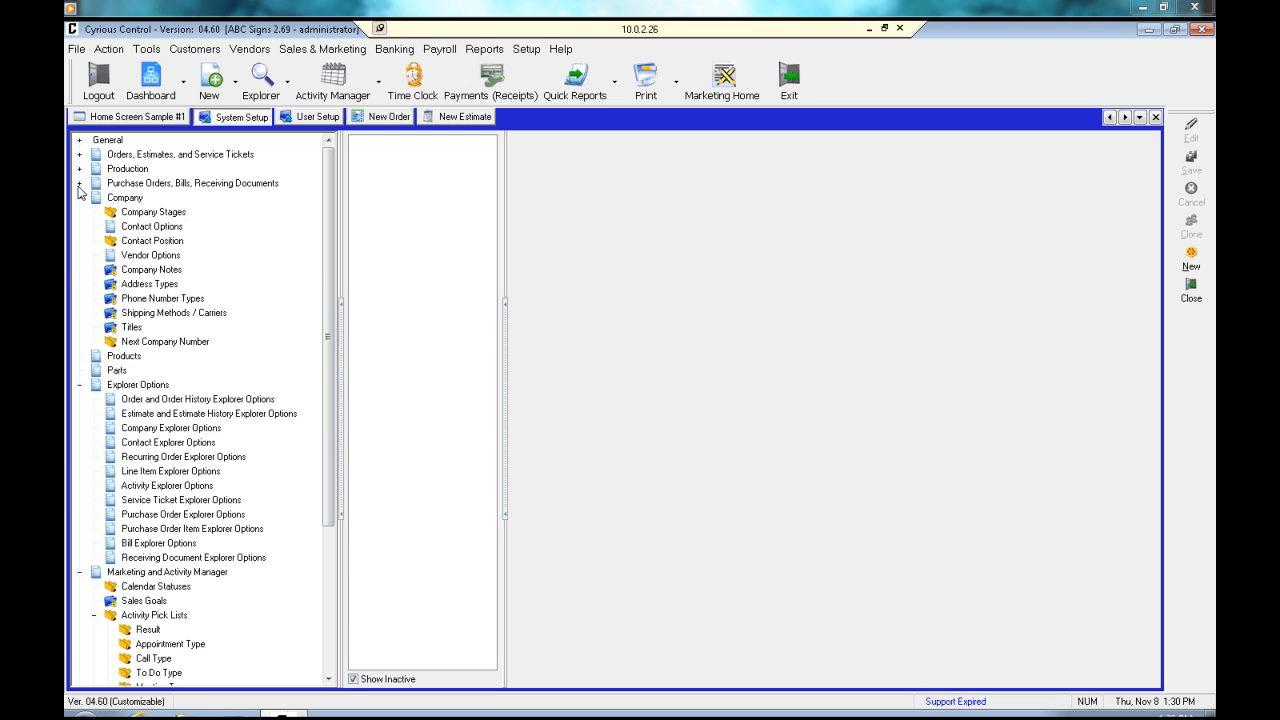
Edit the Company options to require the company industry and the company origin
left_click(125, 198)
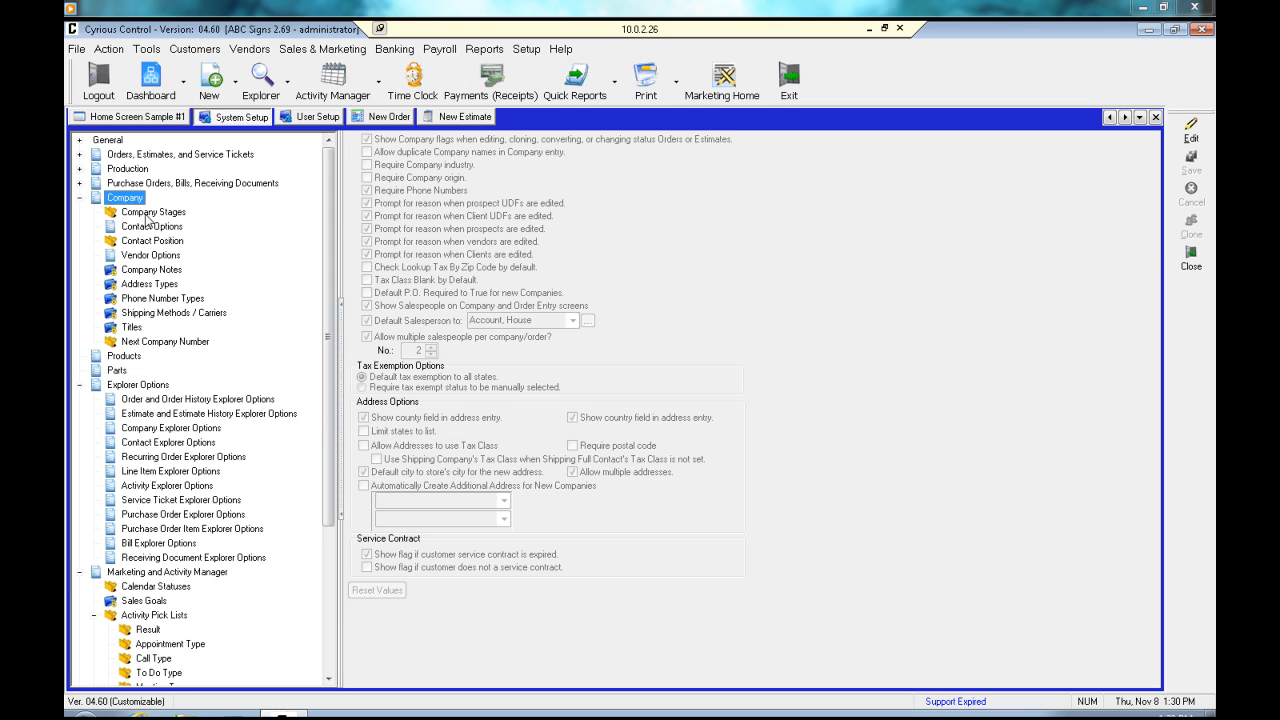
left_click(1191, 130)
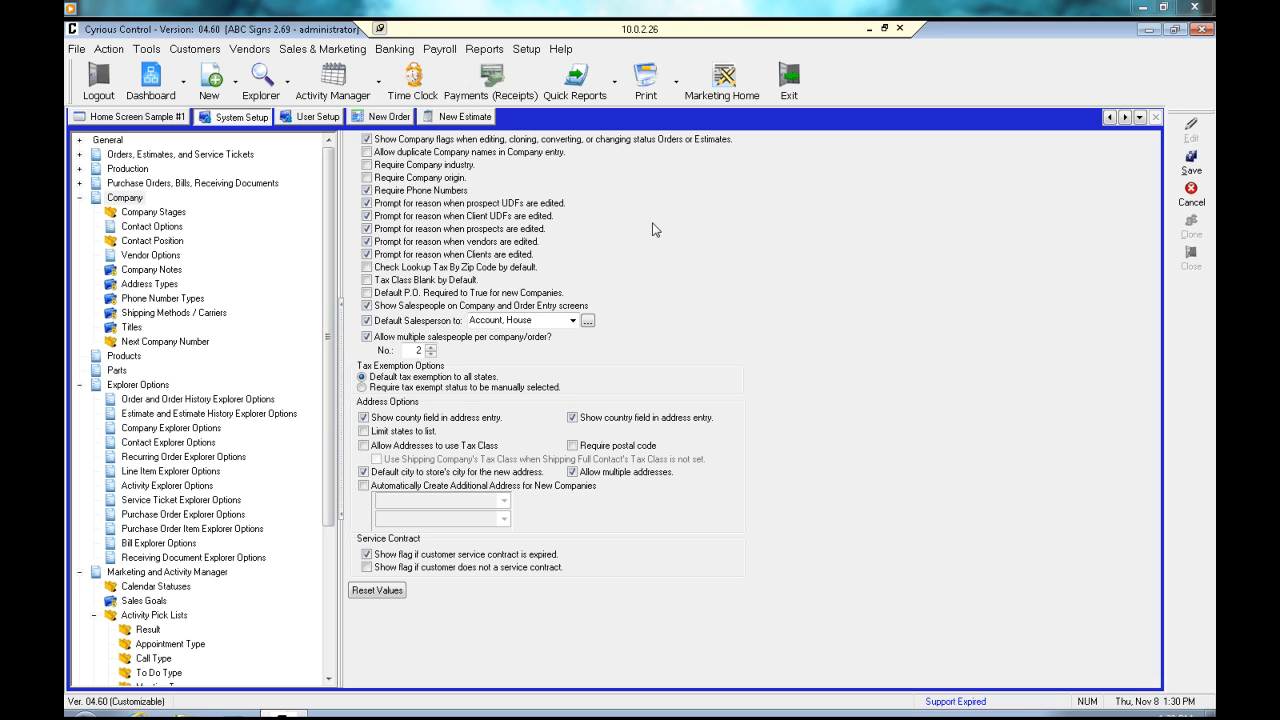
left_click(367, 165)
left_click(367, 178)
Turn off the reason prompts for edited prospect UDFs, Client UDFs, prospects, vendors and Clients
left_click(366, 203)
left_click(366, 216)
left_click(366, 229)
left_click(366, 241)
left_click(366, 254)
Default P.O. Required to True for new companies, choose a named employee as the default salesperson, and save the Company options
left_click(366, 292)
left_click(573, 320)
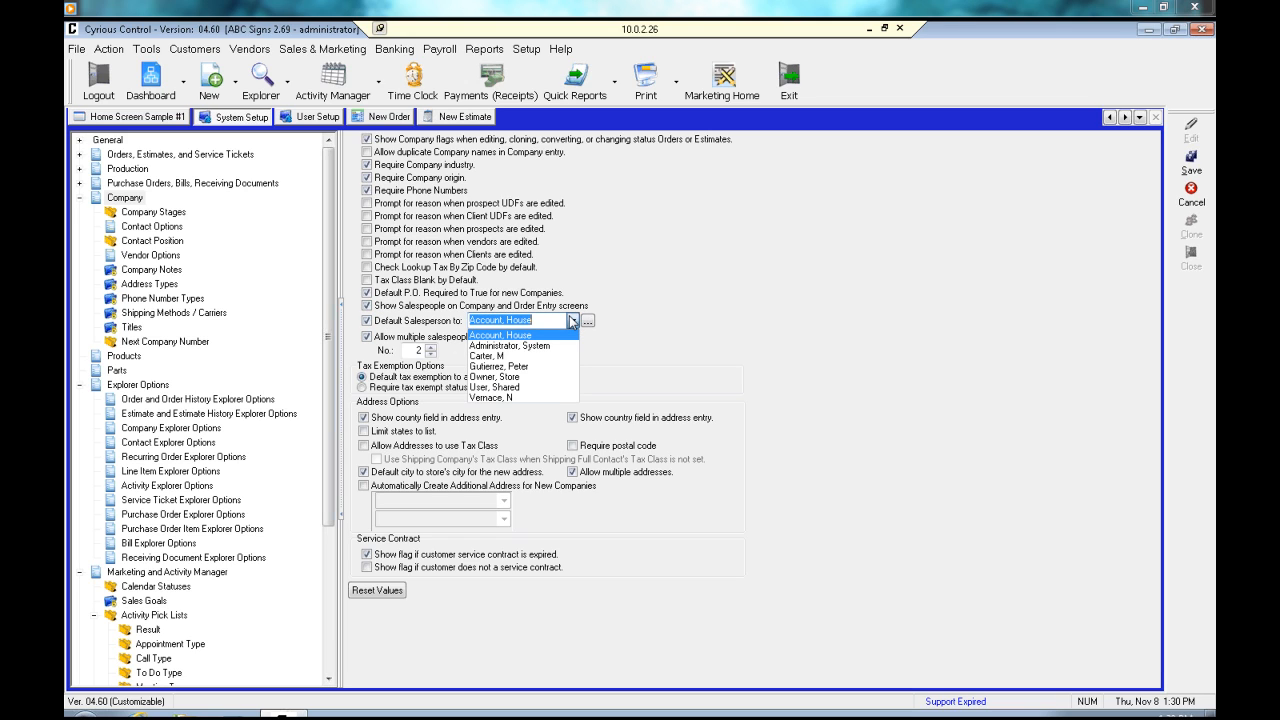
left_click(530, 366)
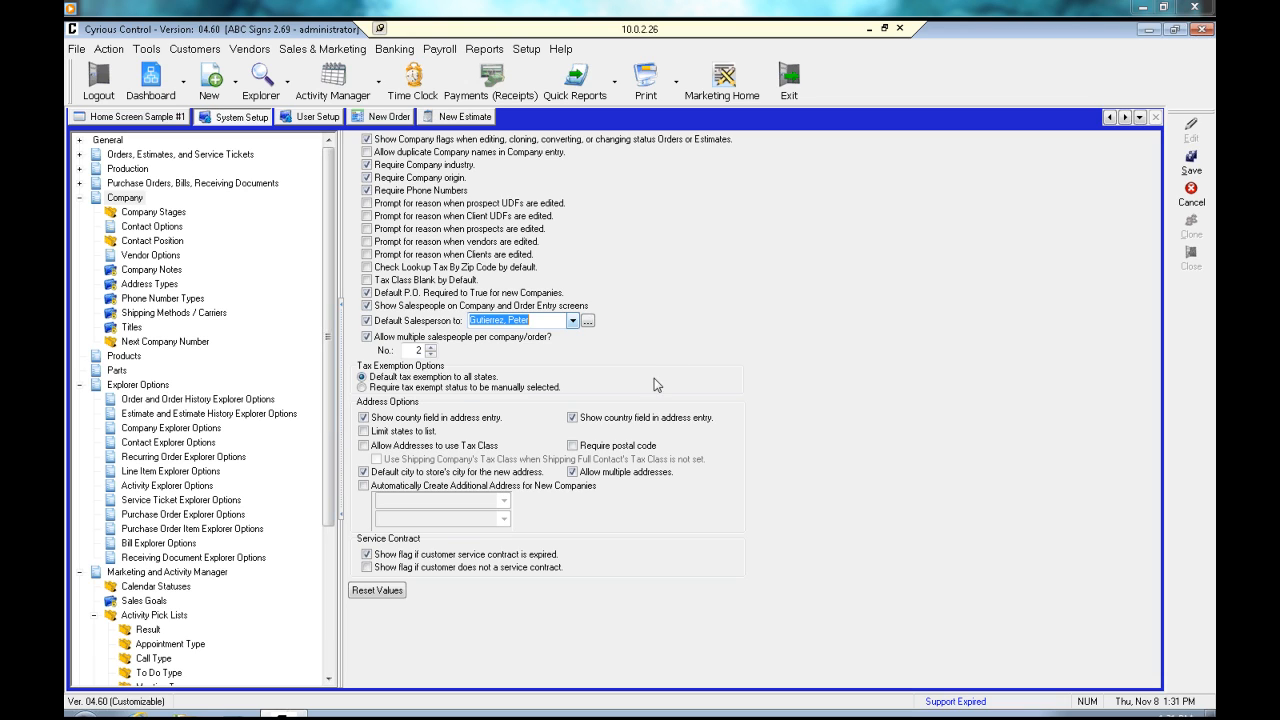
left_click(1191, 162)
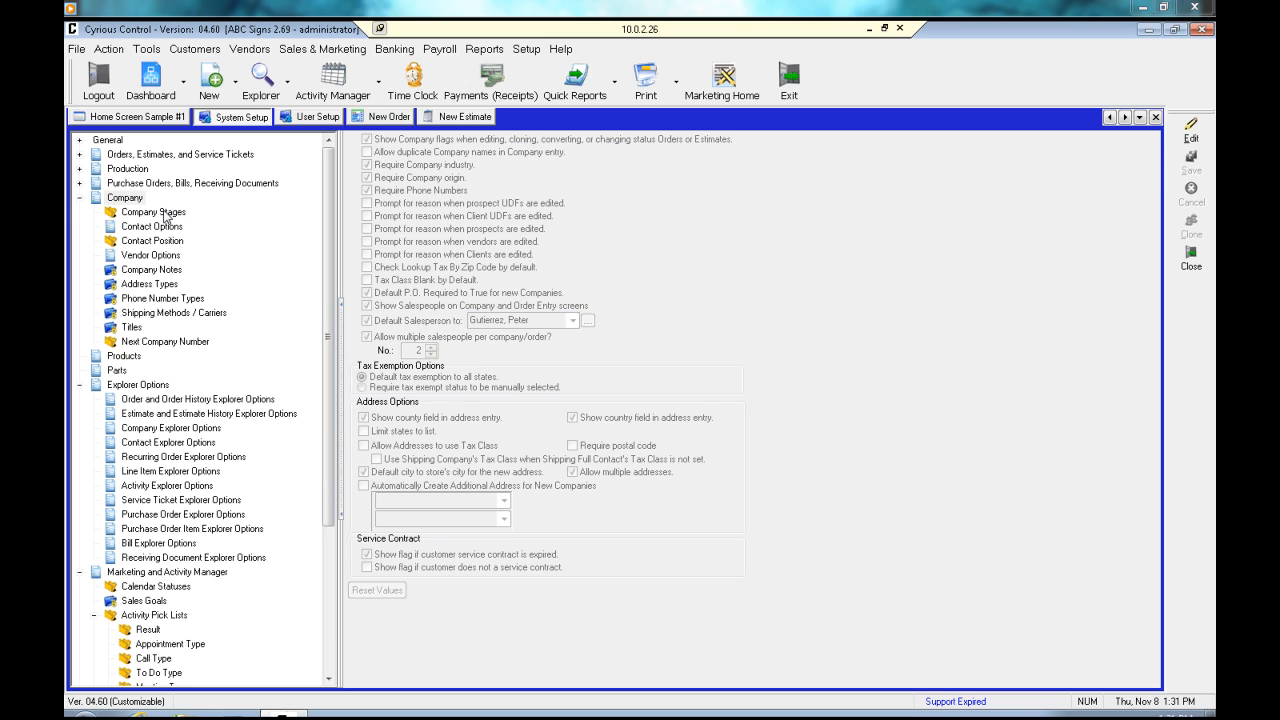
Examine the Contact Options in edit mode and save them as they are
left_click(163, 228)
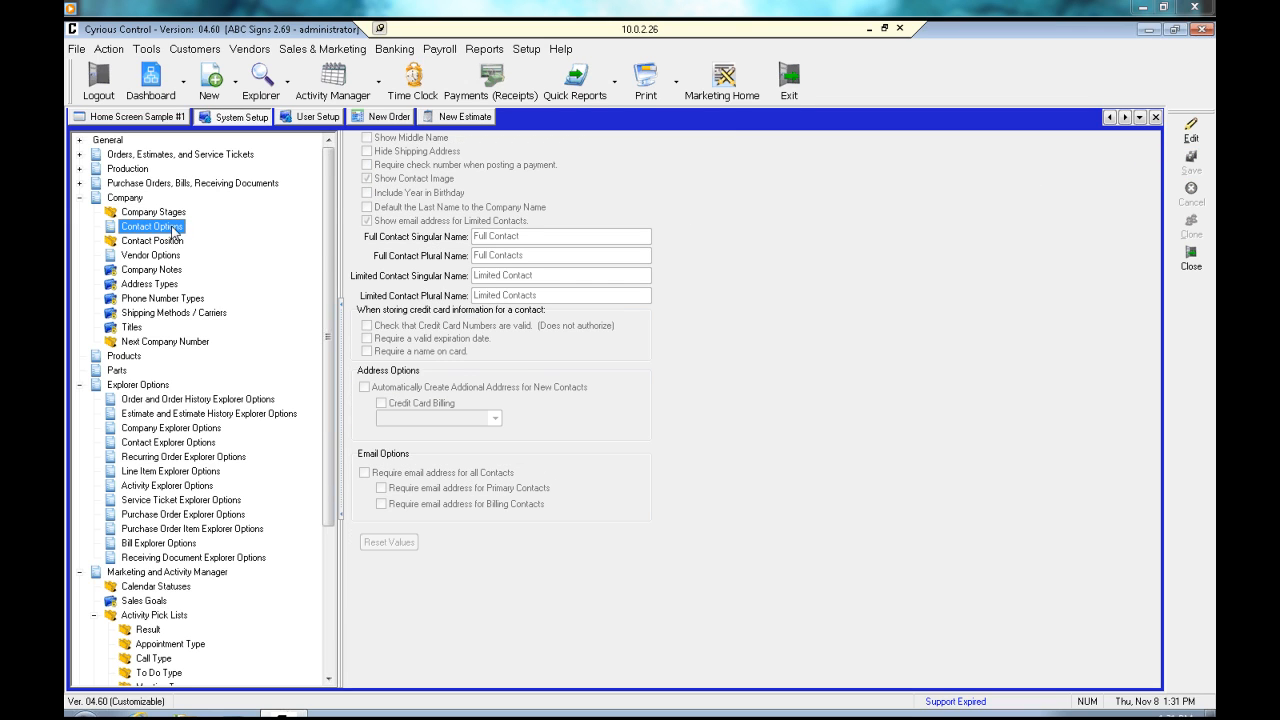
left_click(1183, 138)
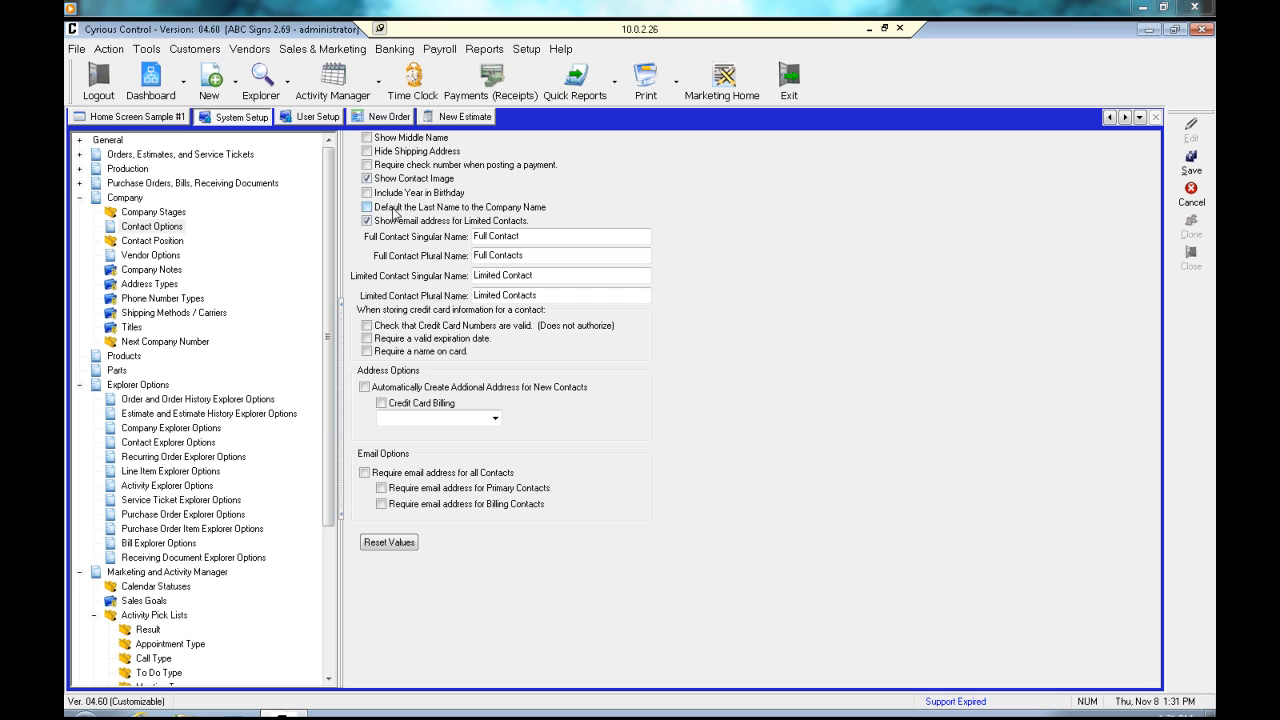
left_click(1189, 165)
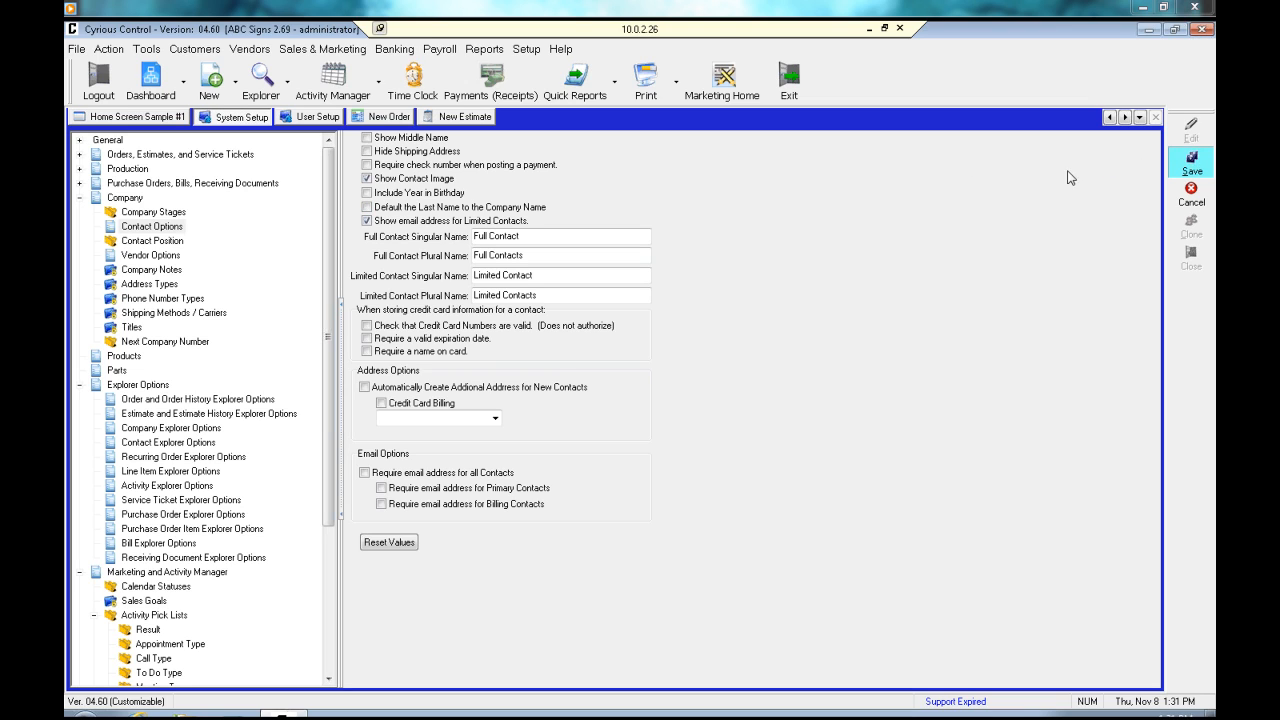
Examine the Vendor Options, Products and Parts settings
left_click(147, 257)
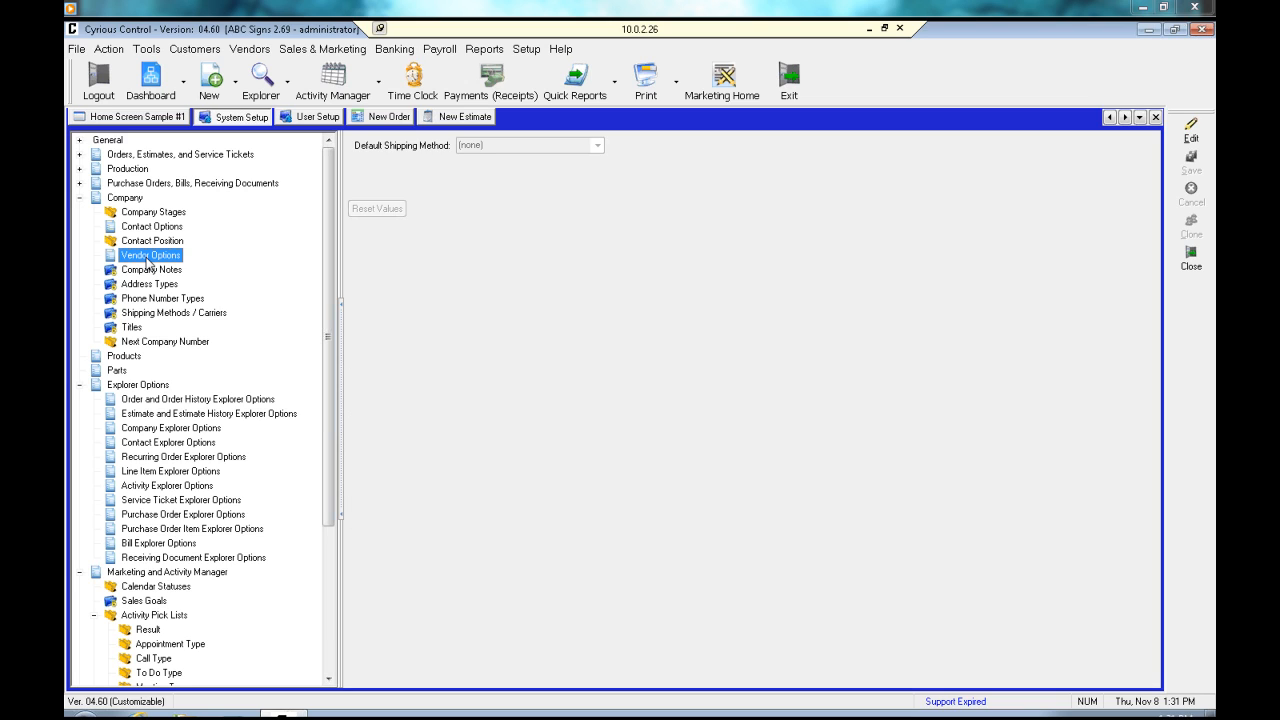
left_click(128, 357)
left_click(118, 372)
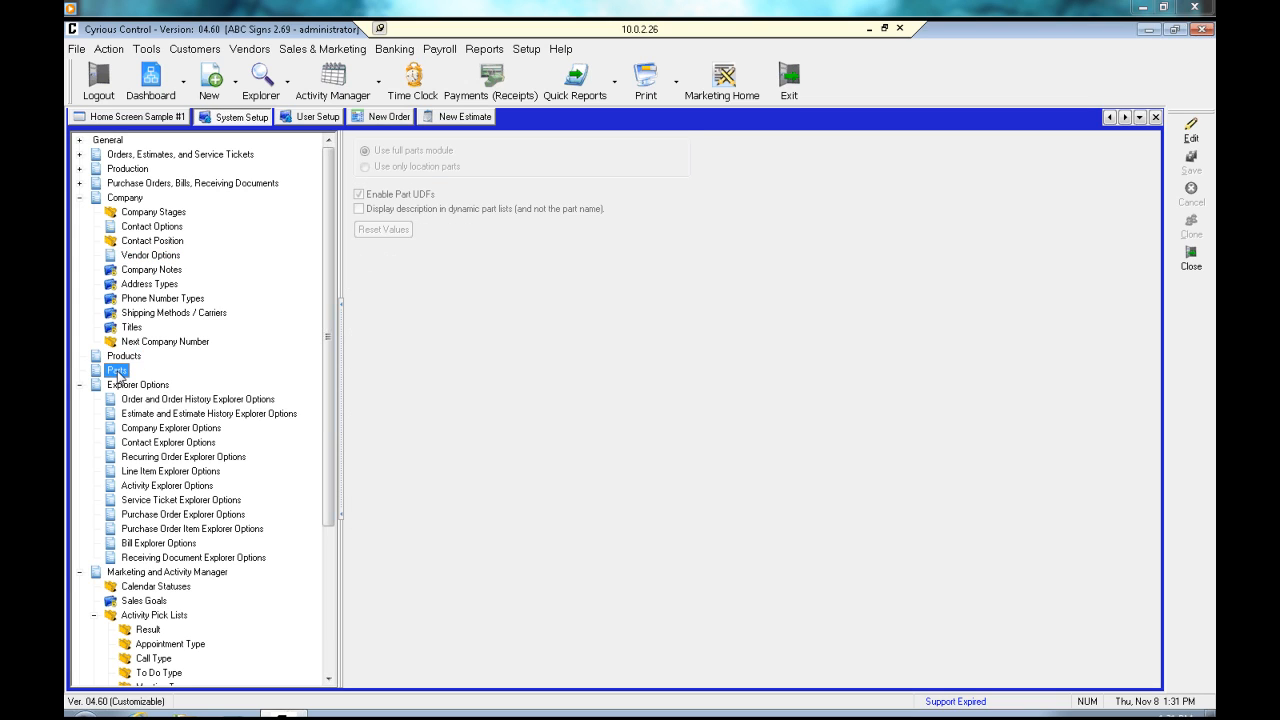
Open the general Explorer Options for editing and examine the default number of records pulled in Simple Mode
left_click(139, 389)
left_click(80, 197)
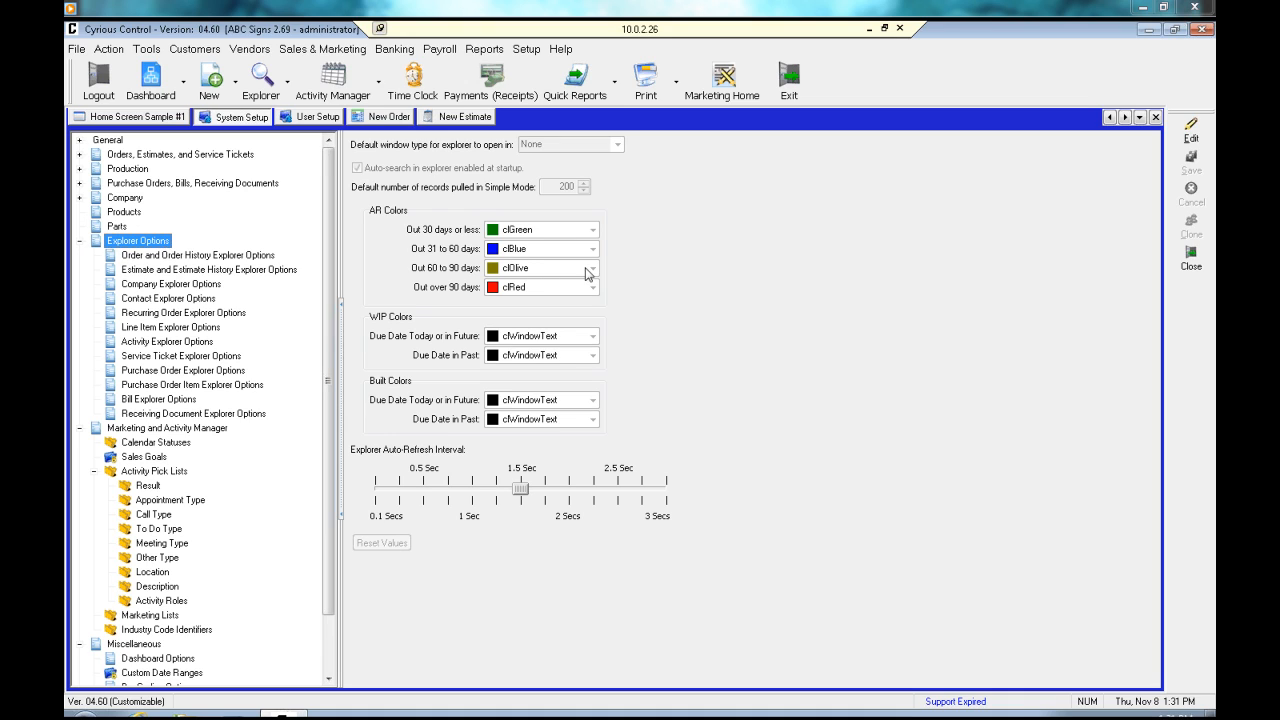
left_click(1188, 132)
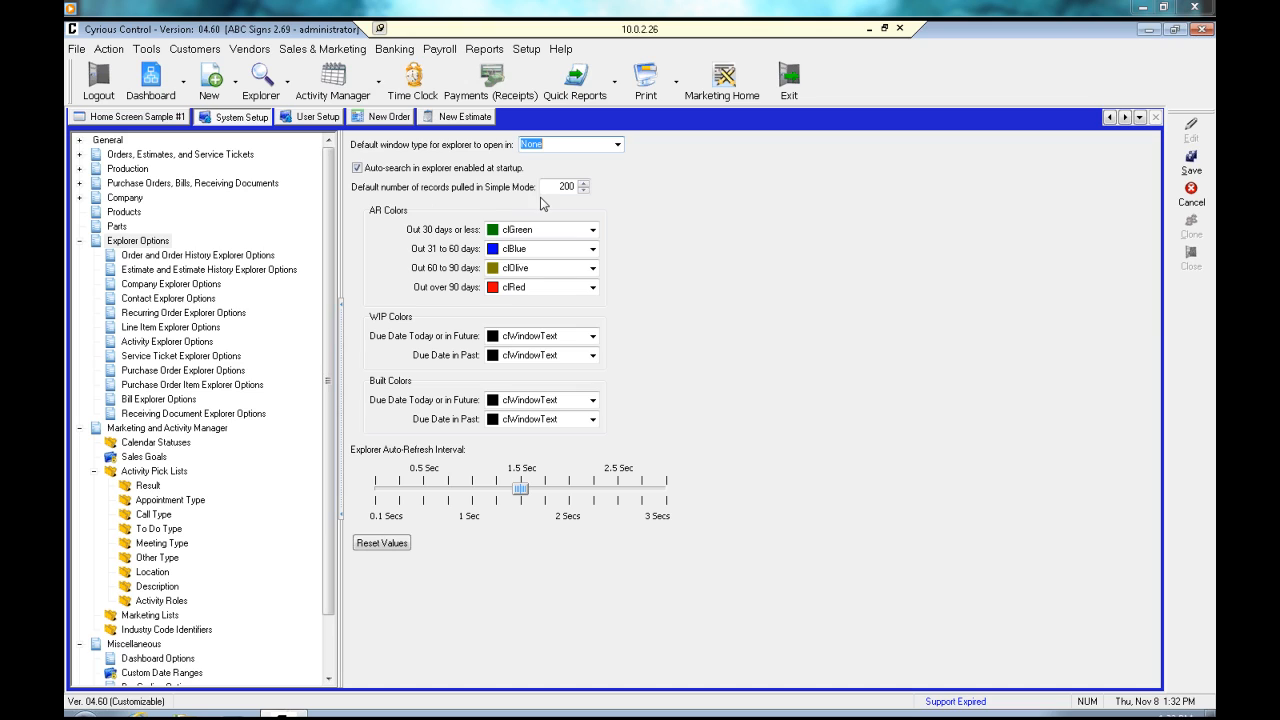
left_click_drag(544, 186, 588, 187)
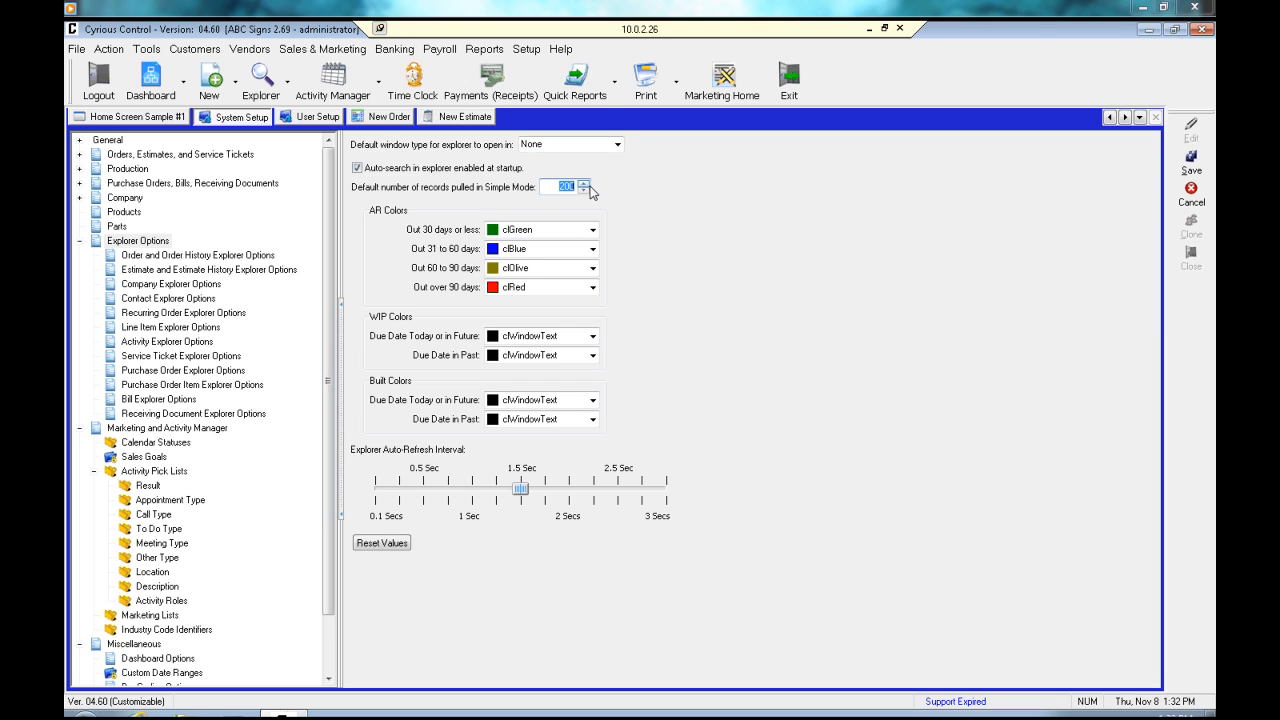
Open the company explorer and the order explorer to view the records each one pulls
left_click(287, 76)
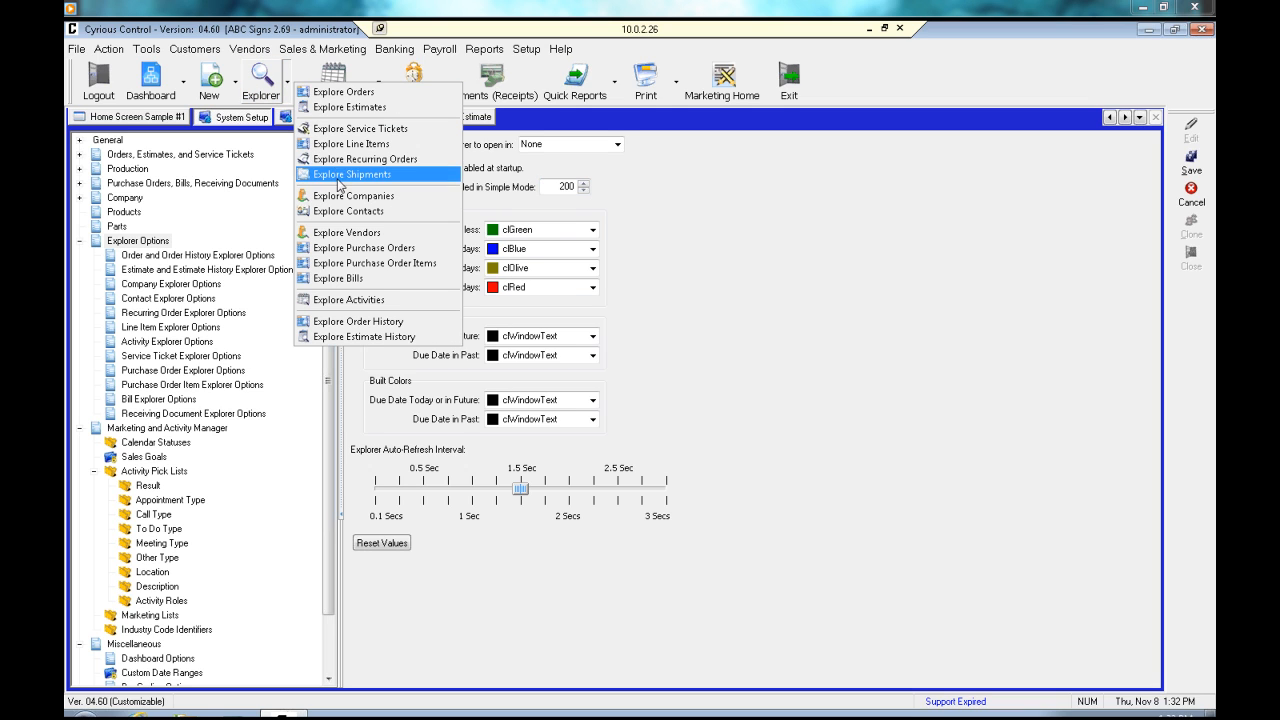
left_click(340, 197)
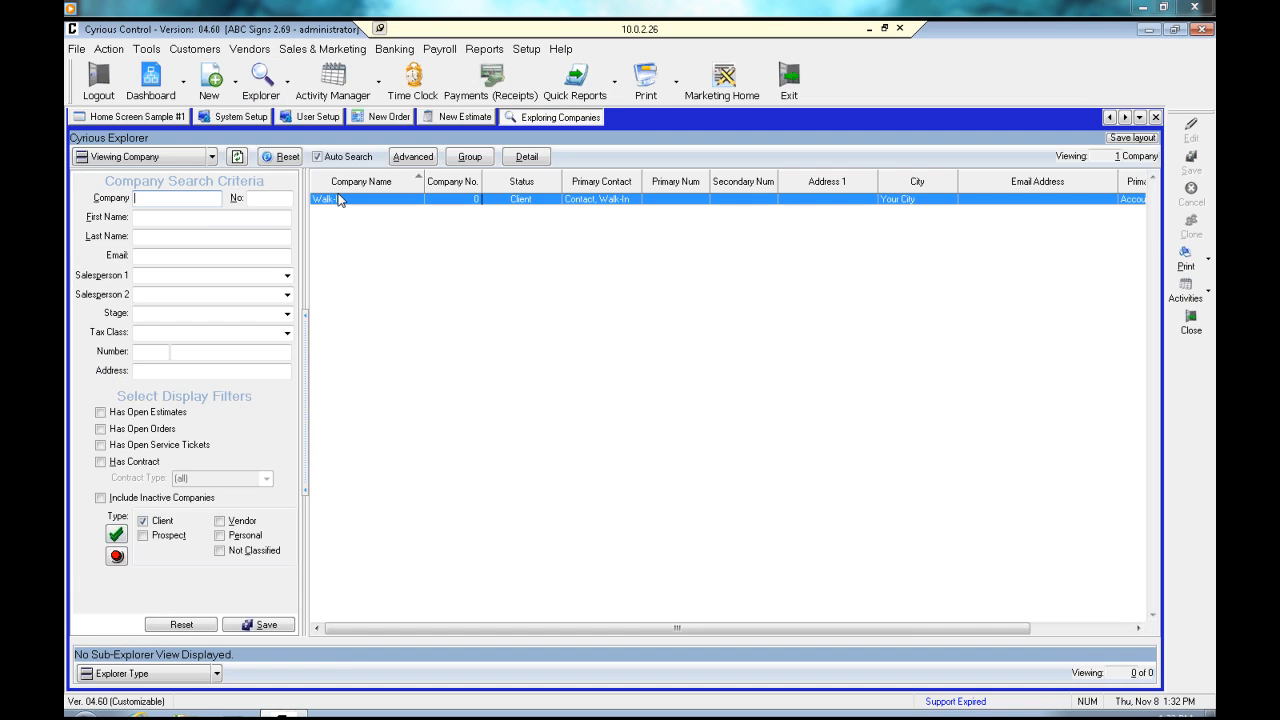
left_click(287, 80)
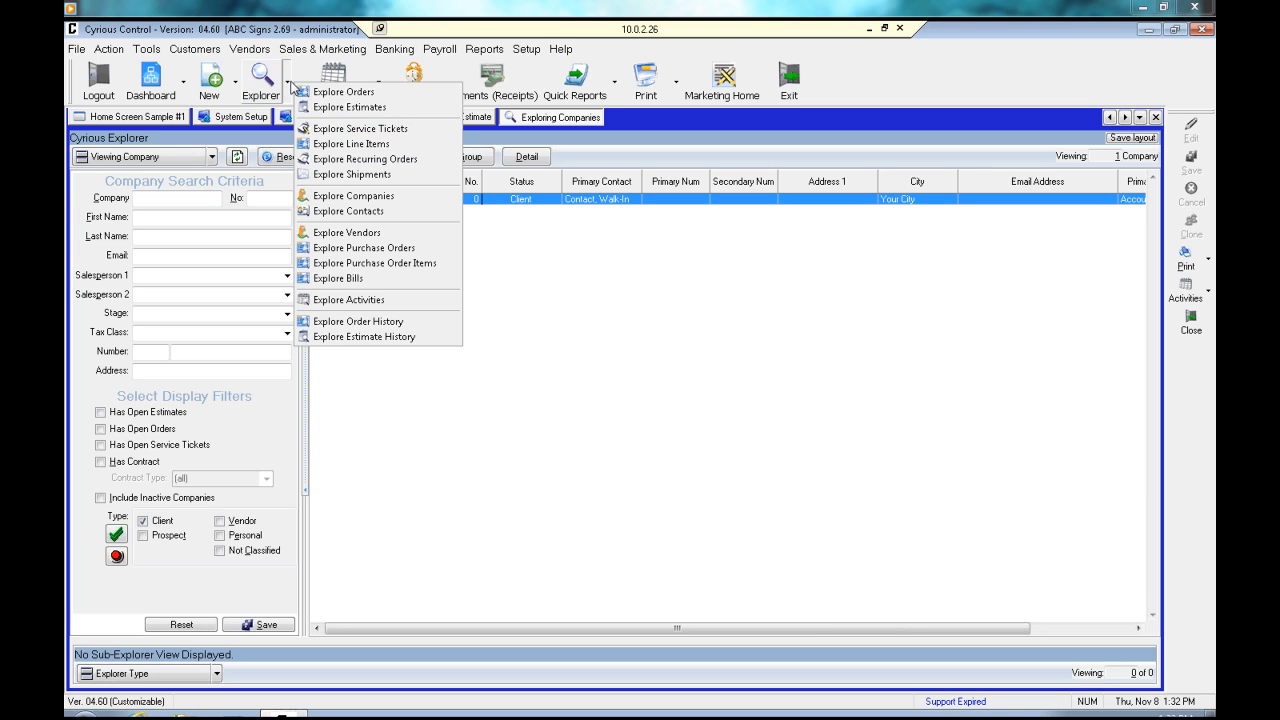
left_click(341, 94)
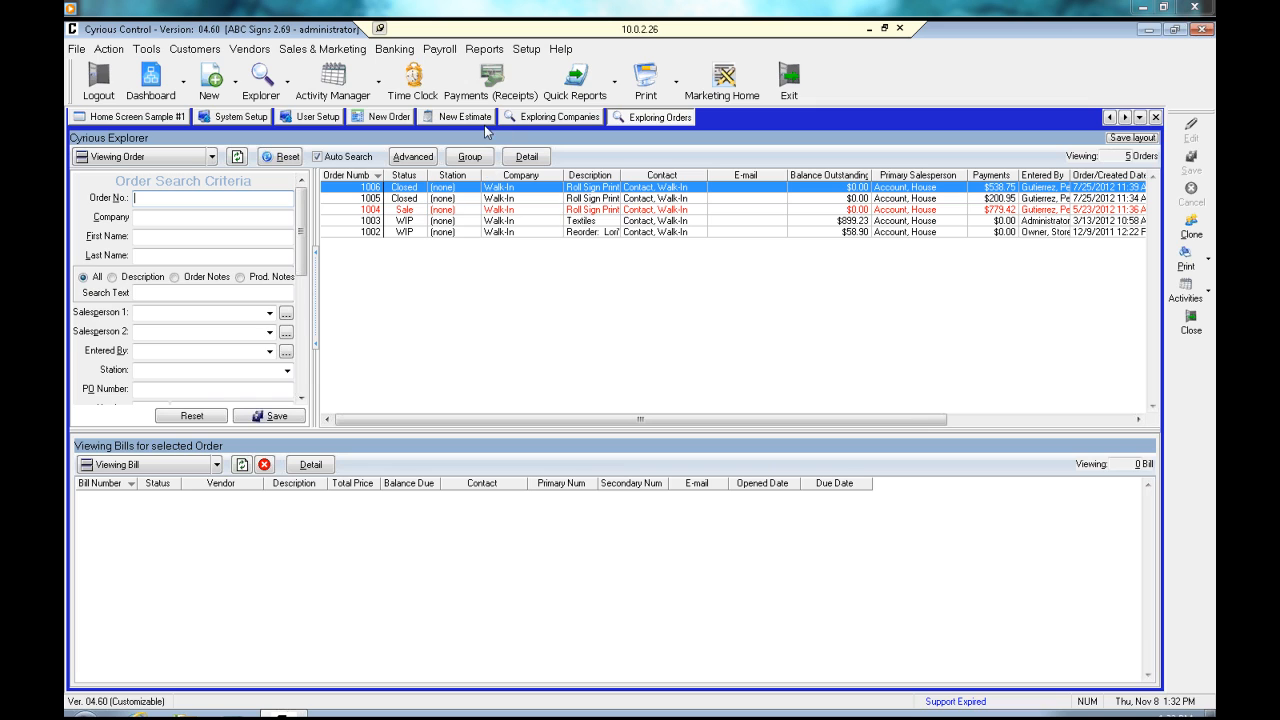
Set the default number of records pulled in Simple Mode to 20 in the Explorer Options
left_click(240, 117)
left_click_drag(556, 187, 597, 188)
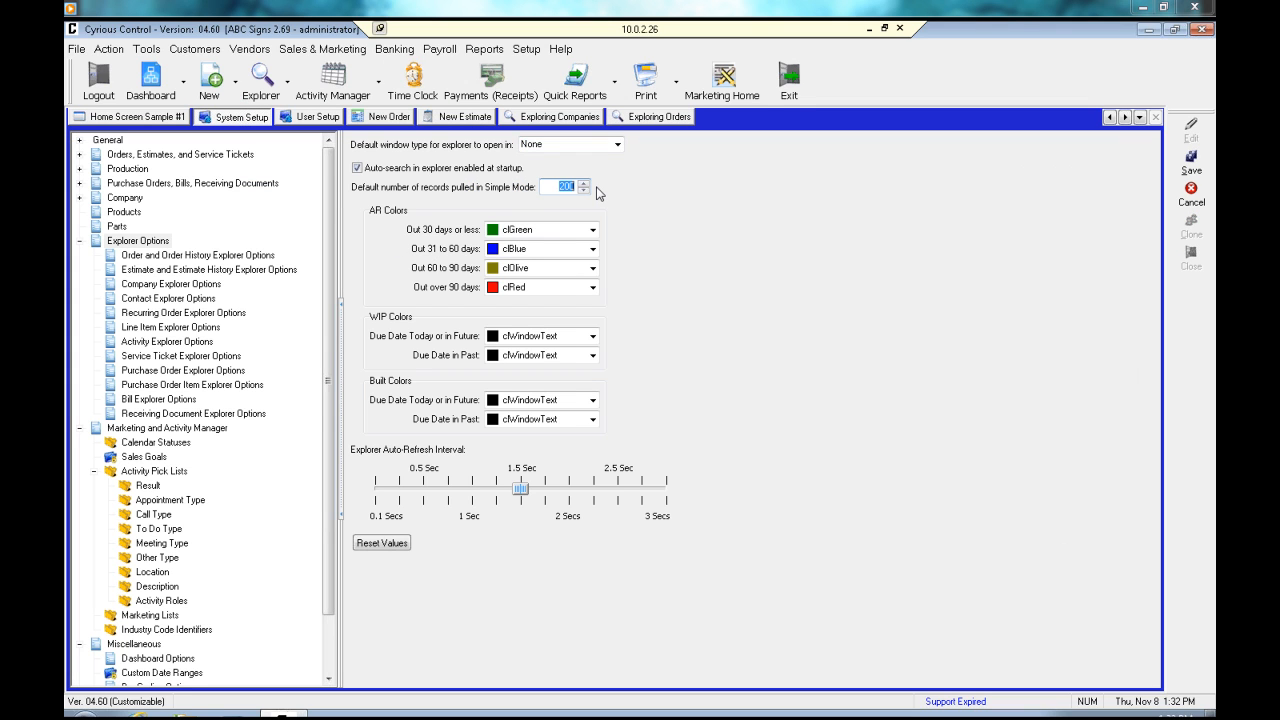
type("20")
Compare the order explorer's search criteria with the auto-search option, enlarging the area above the sub-explorer to show more criteria
left_click(630, 117)
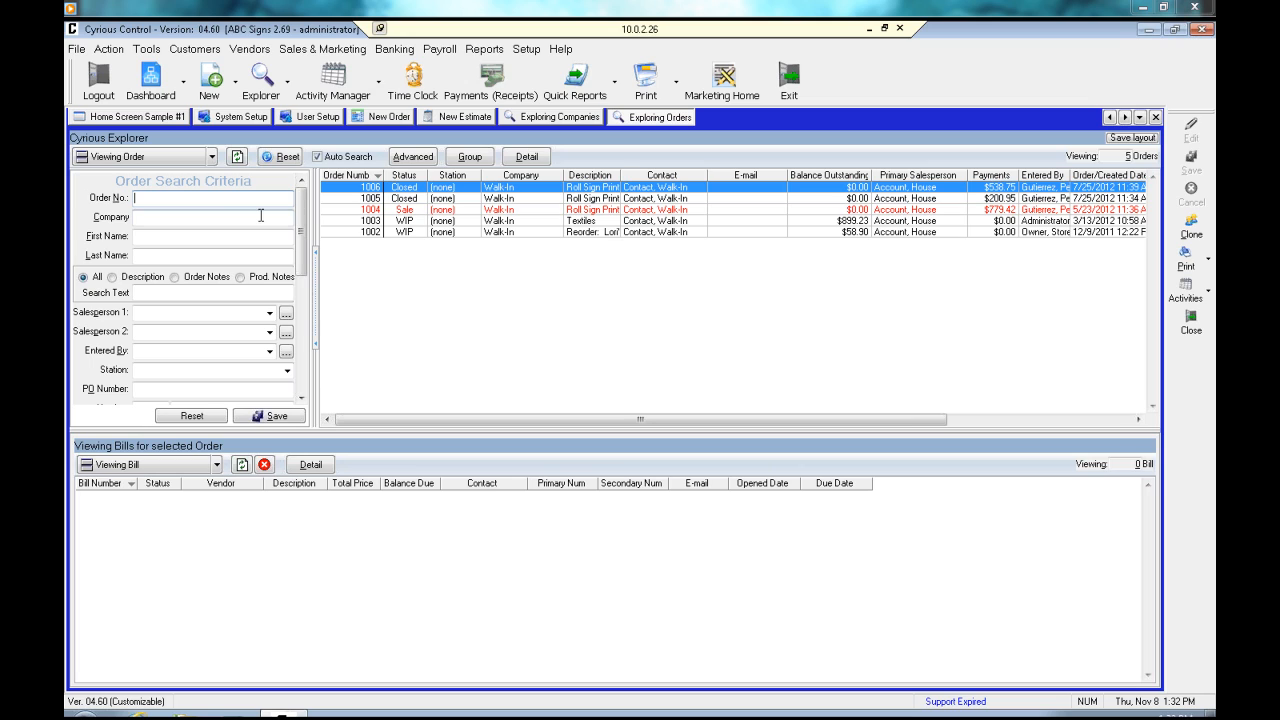
left_click(201, 219)
left_click(236, 117)
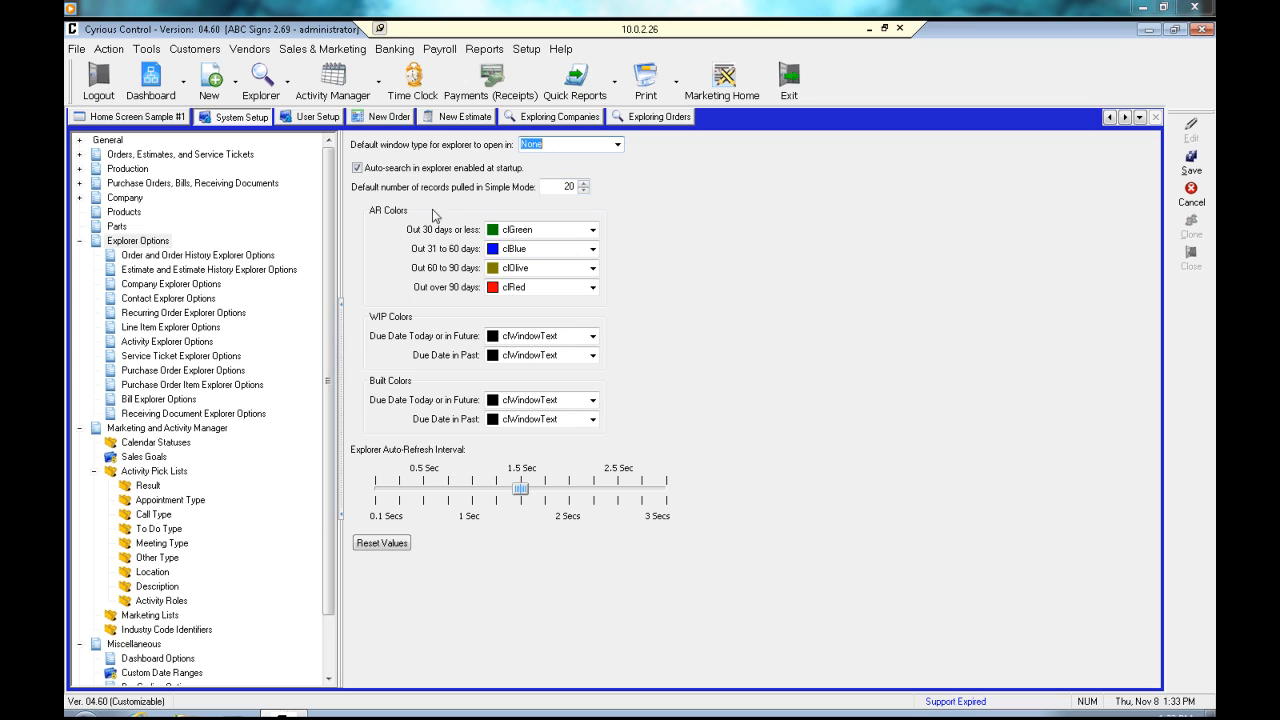
left_click(648, 117)
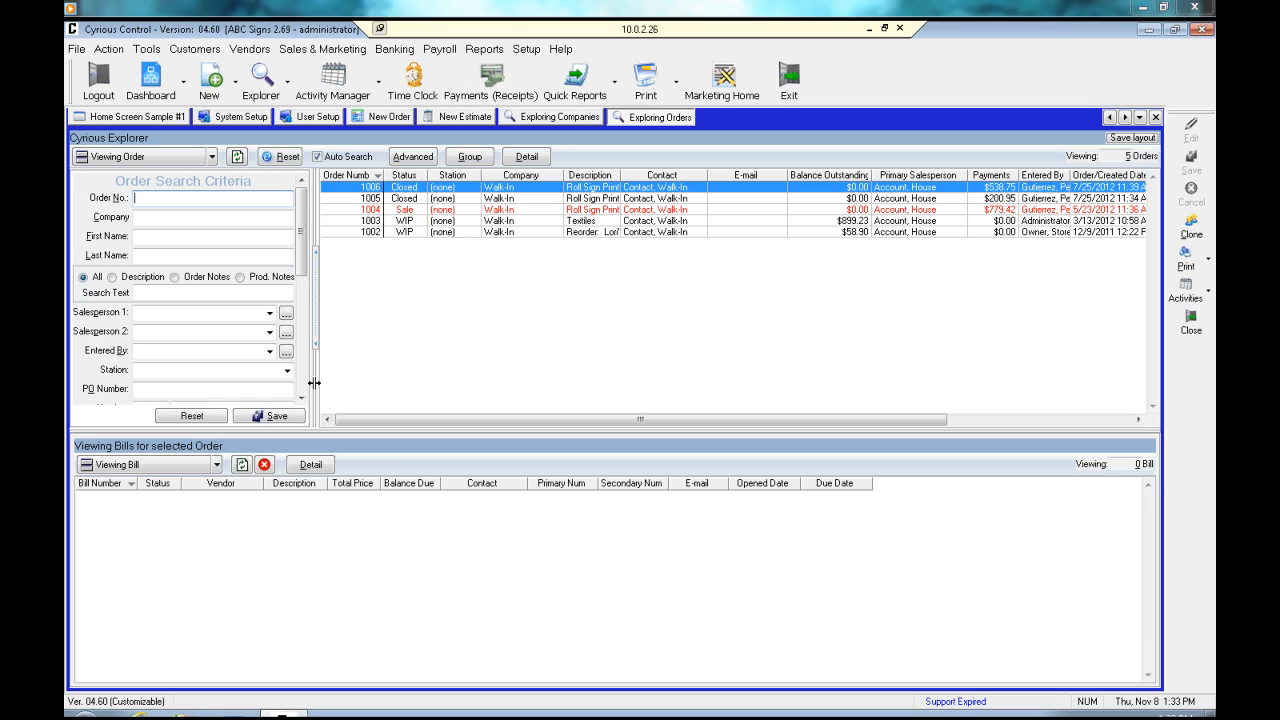
left_click_drag(340, 431, 322, 582)
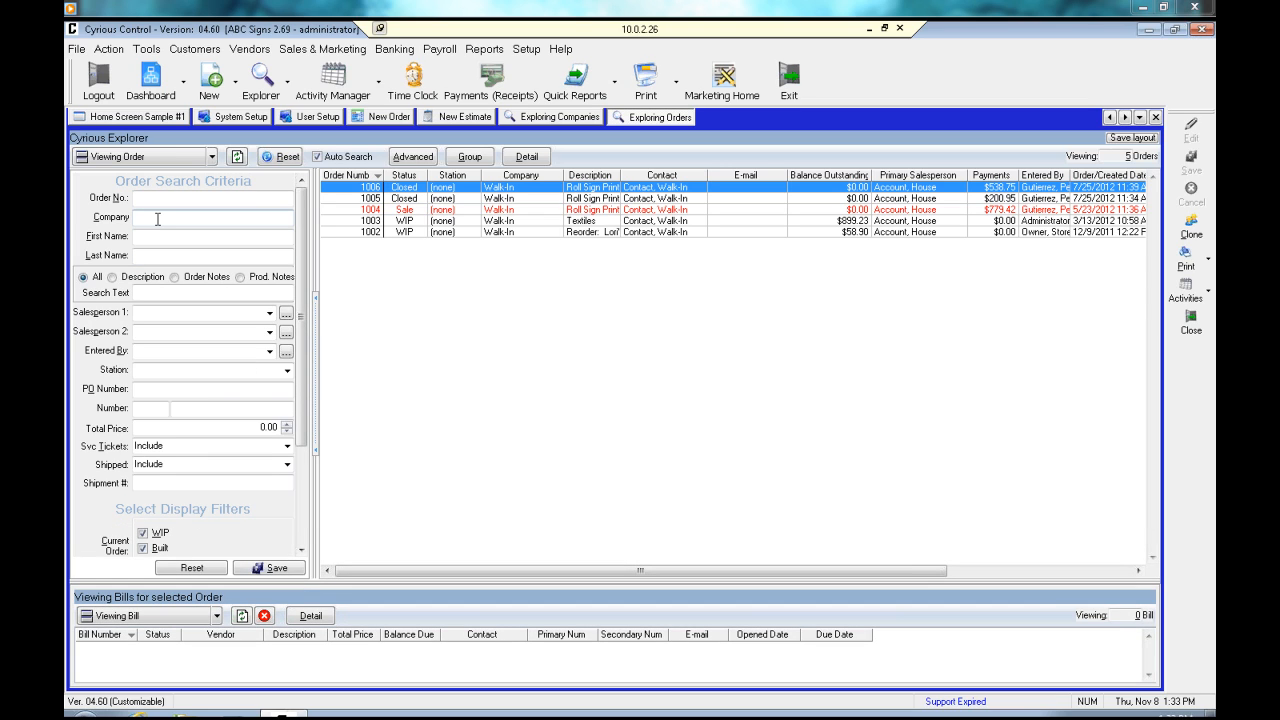
Search the orders with both Salesperson 1 and Entered By set to Administrator, System
left_click(286, 315)
left_click(661, 479)
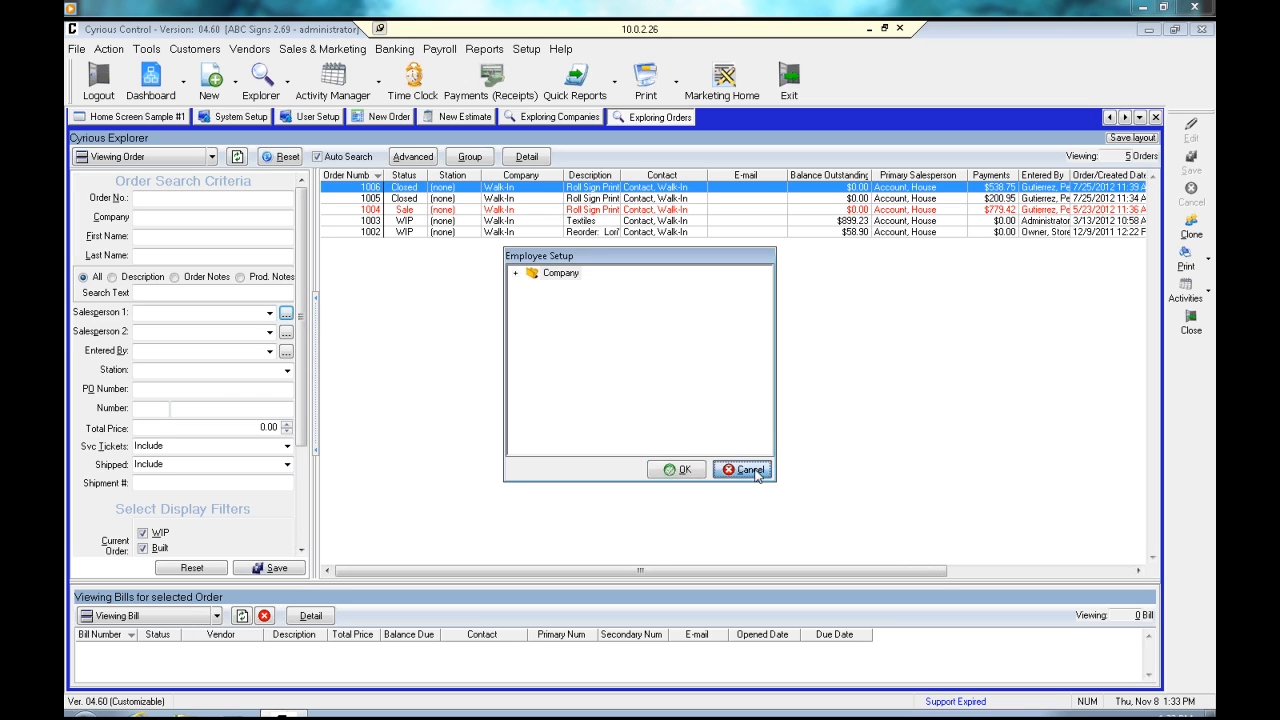
left_click(270, 313)
left_click(253, 339)
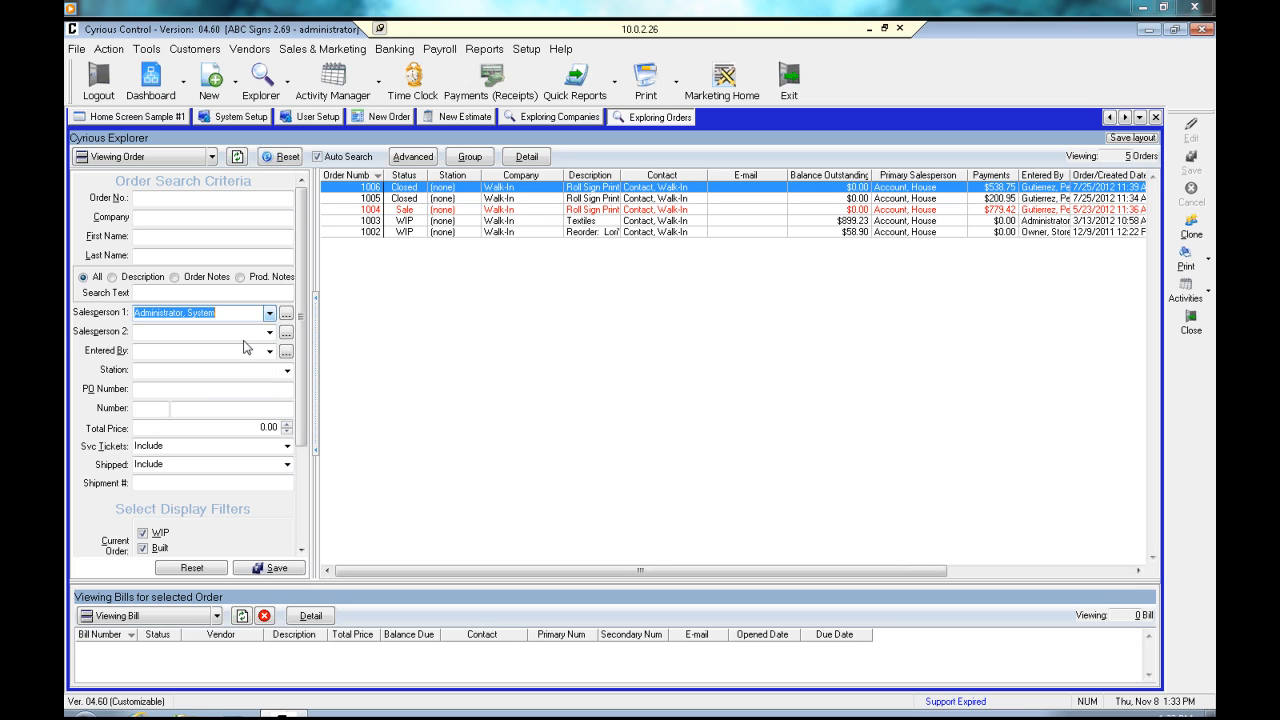
left_click(269, 351)
left_click(258, 375)
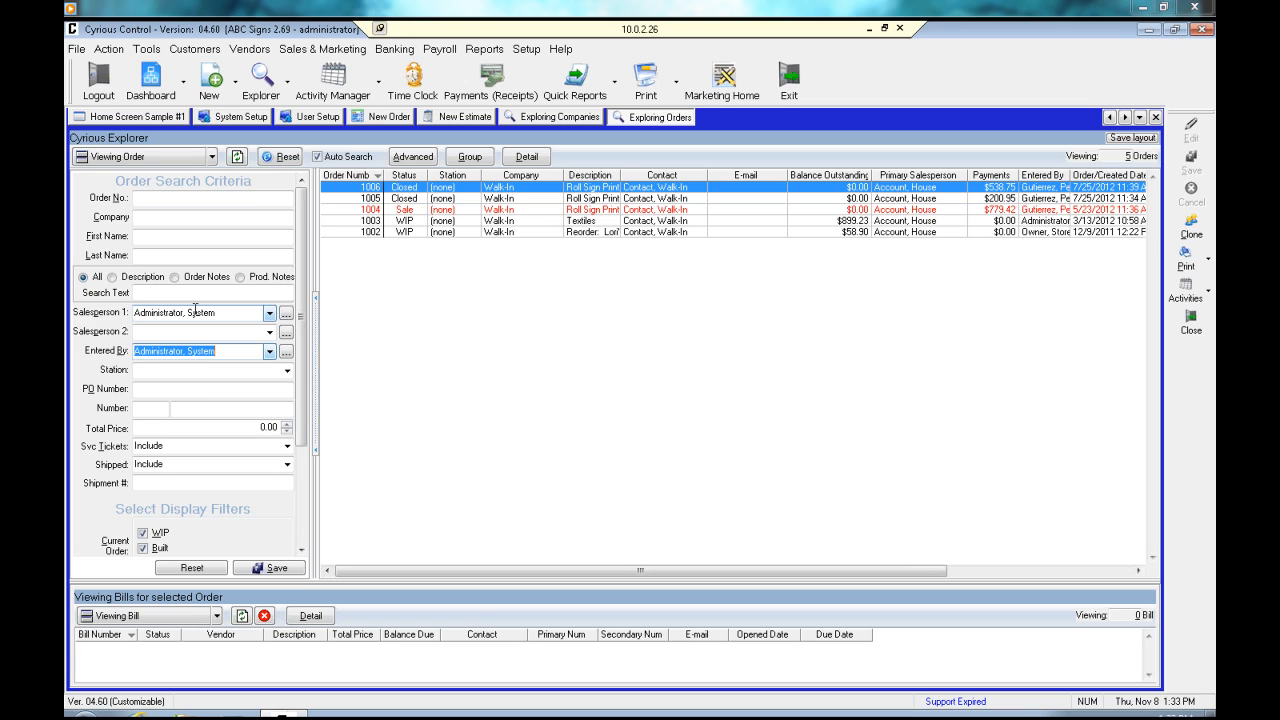
left_click(164, 218)
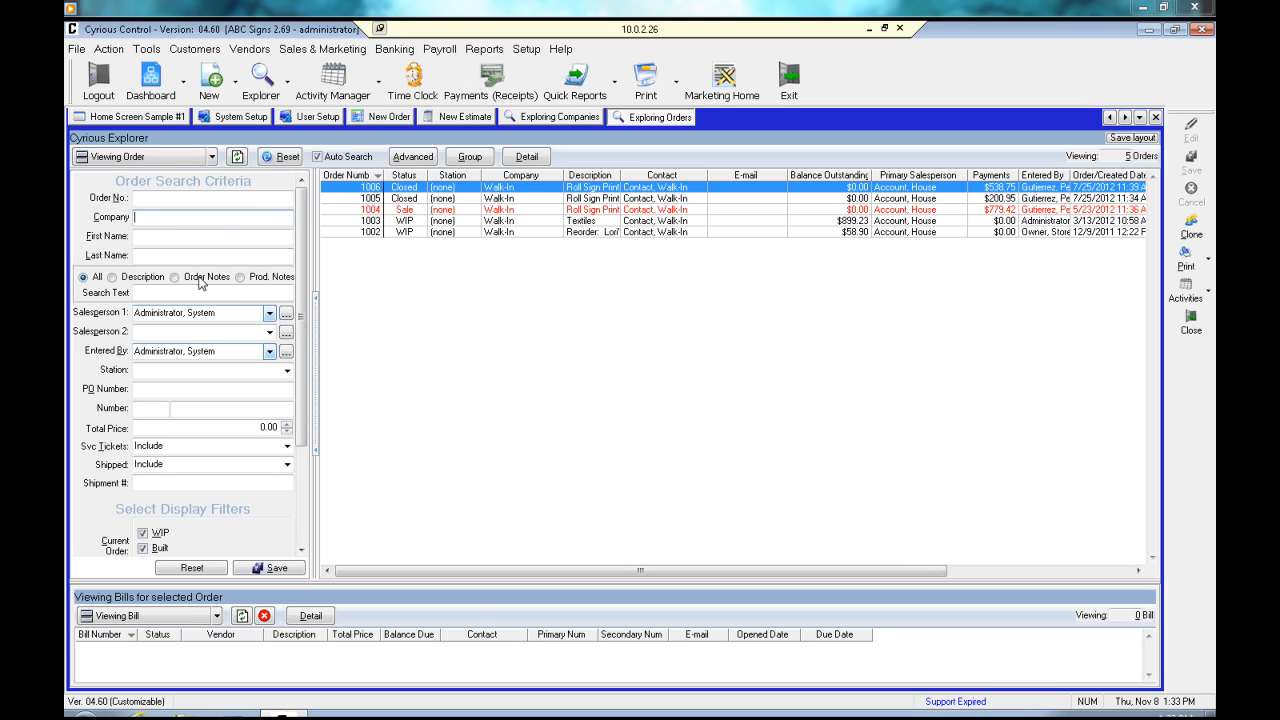
left_click(237, 157)
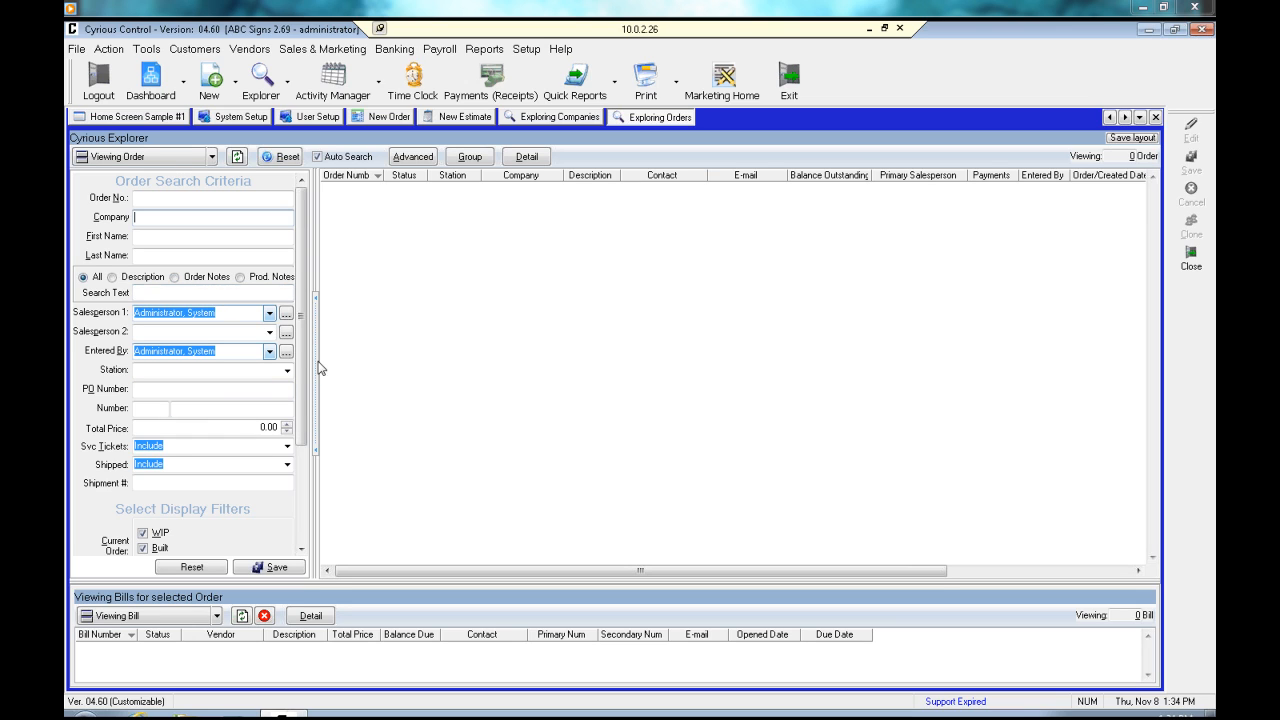
Exclude WIP, Built and Sale orders in the order explorer's display filters
left_click_drag(302, 332, 307, 461)
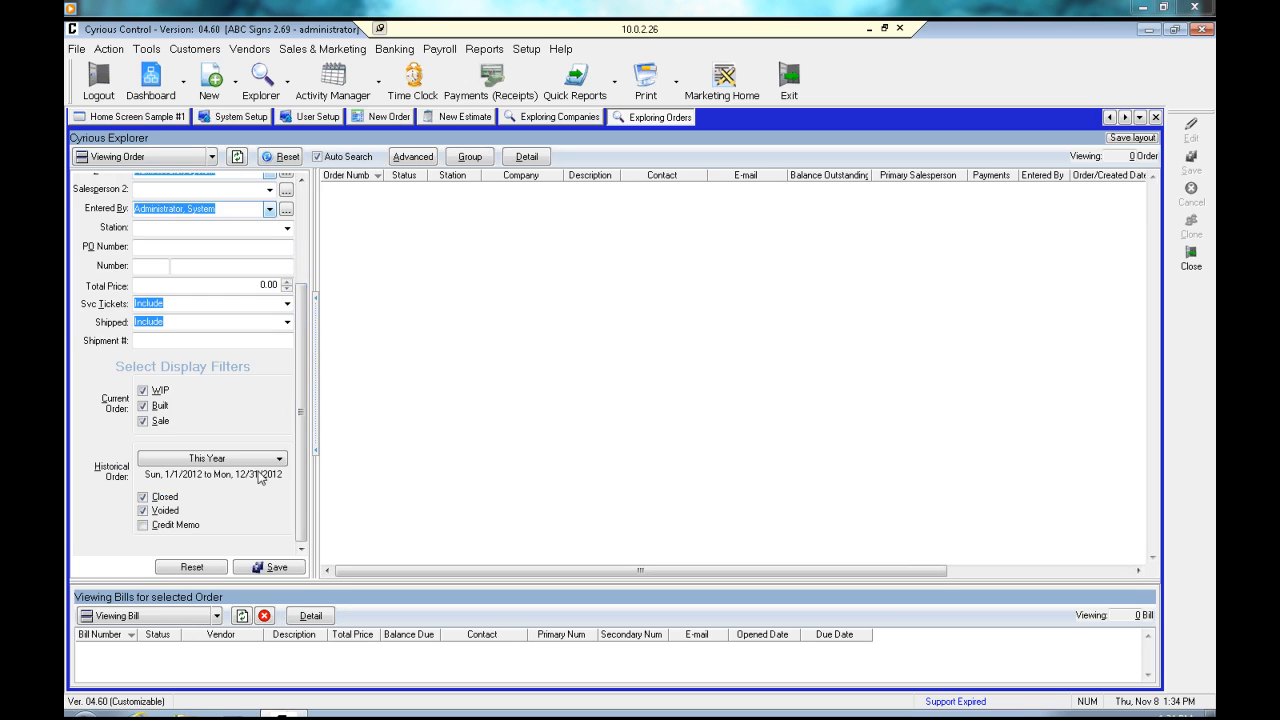
left_click(143, 391)
left_click(143, 406)
left_click(143, 422)
scroll(147, 440, "up", 5)
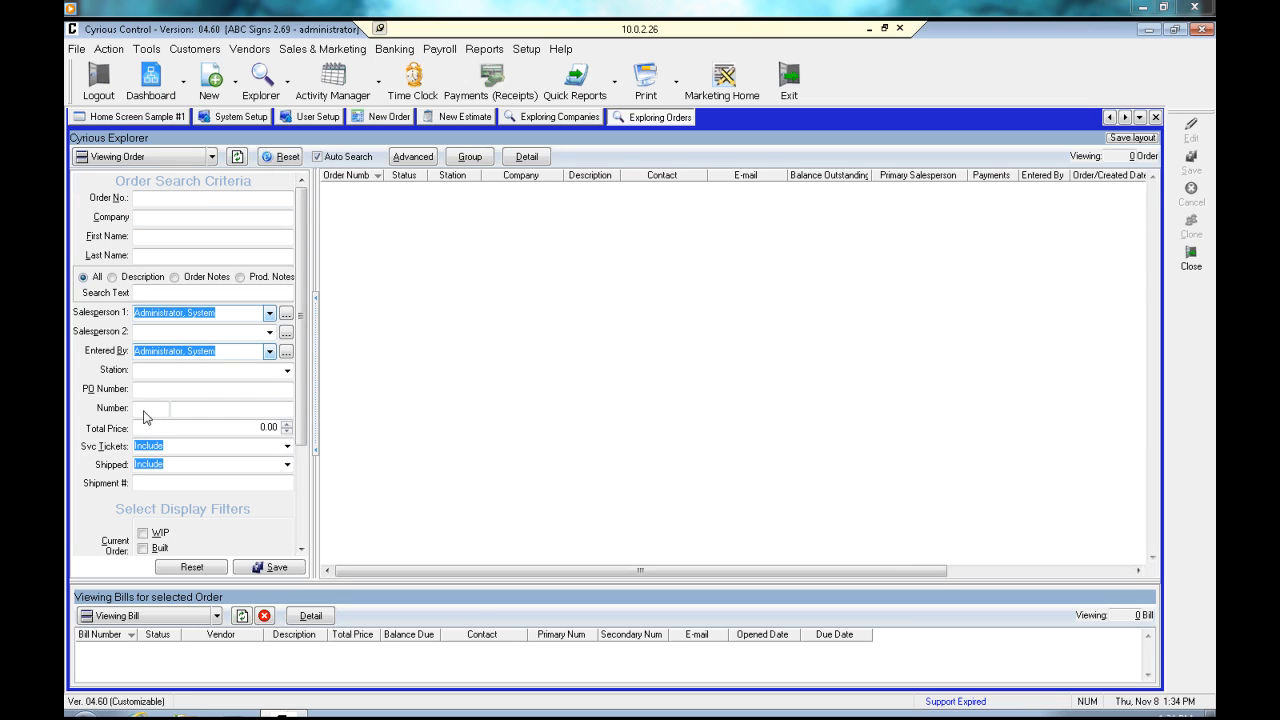
left_click(145, 537)
left_click(143, 533)
Return to System Setup and save the edited Explorer Options
left_click(240, 117)
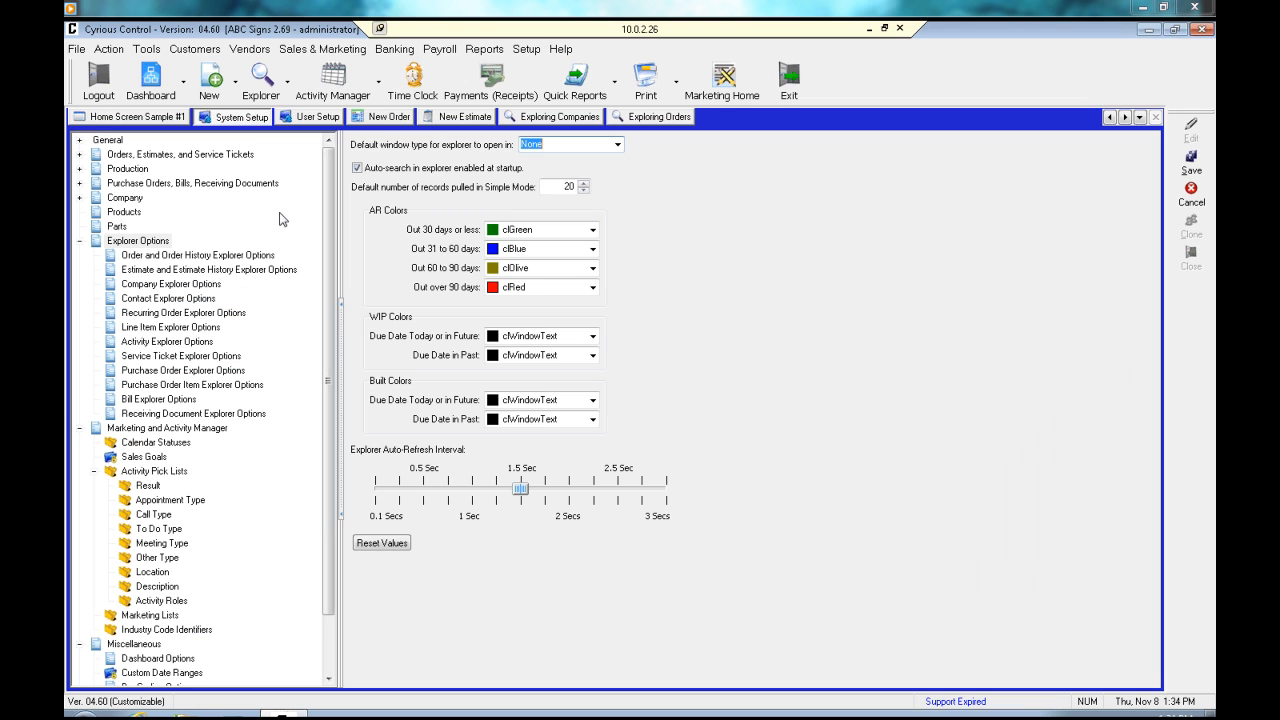
left_click(1191, 162)
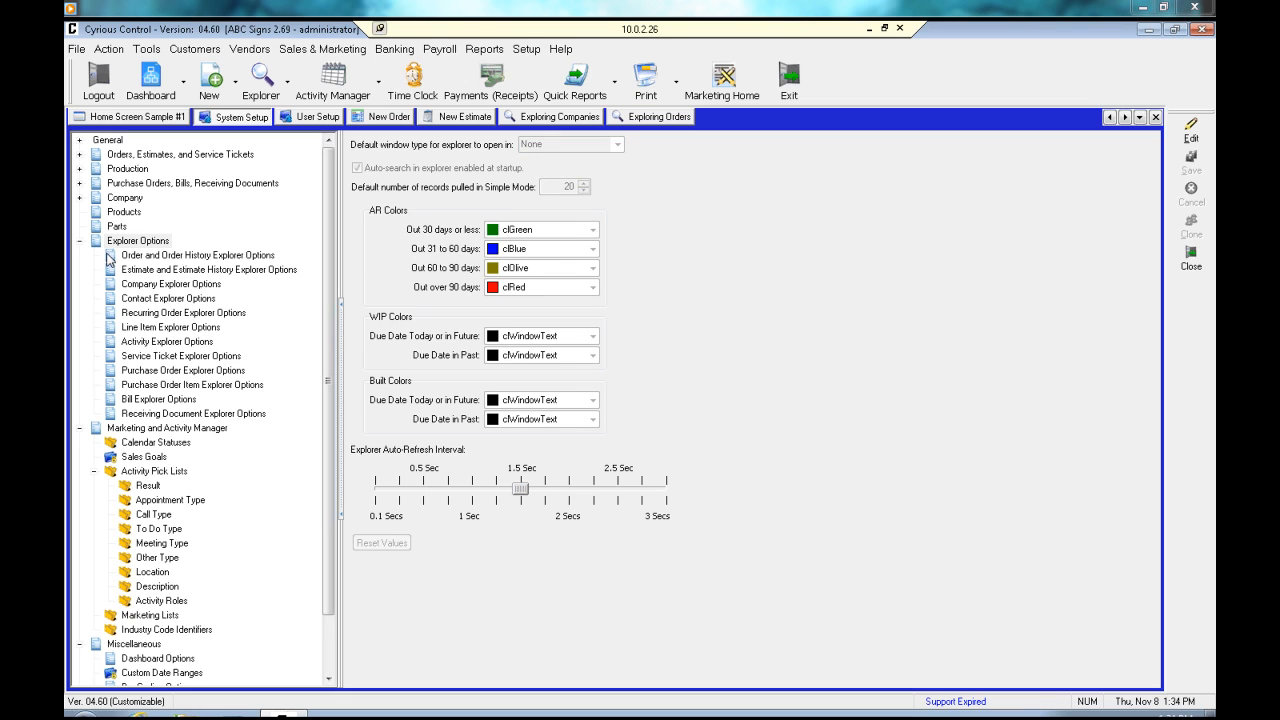
Set reminders by default to Scheduled Time in the Marketing and Activity Manager options and save
left_click(130, 433)
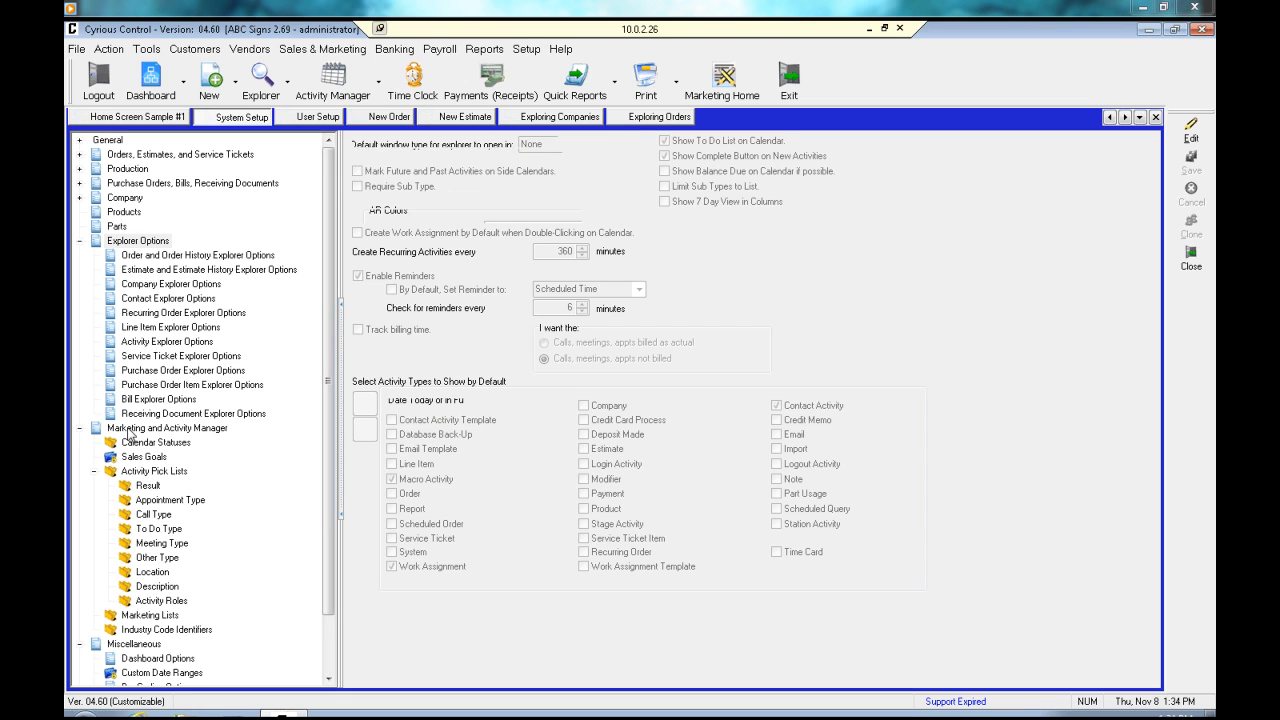
left_click(1191, 130)
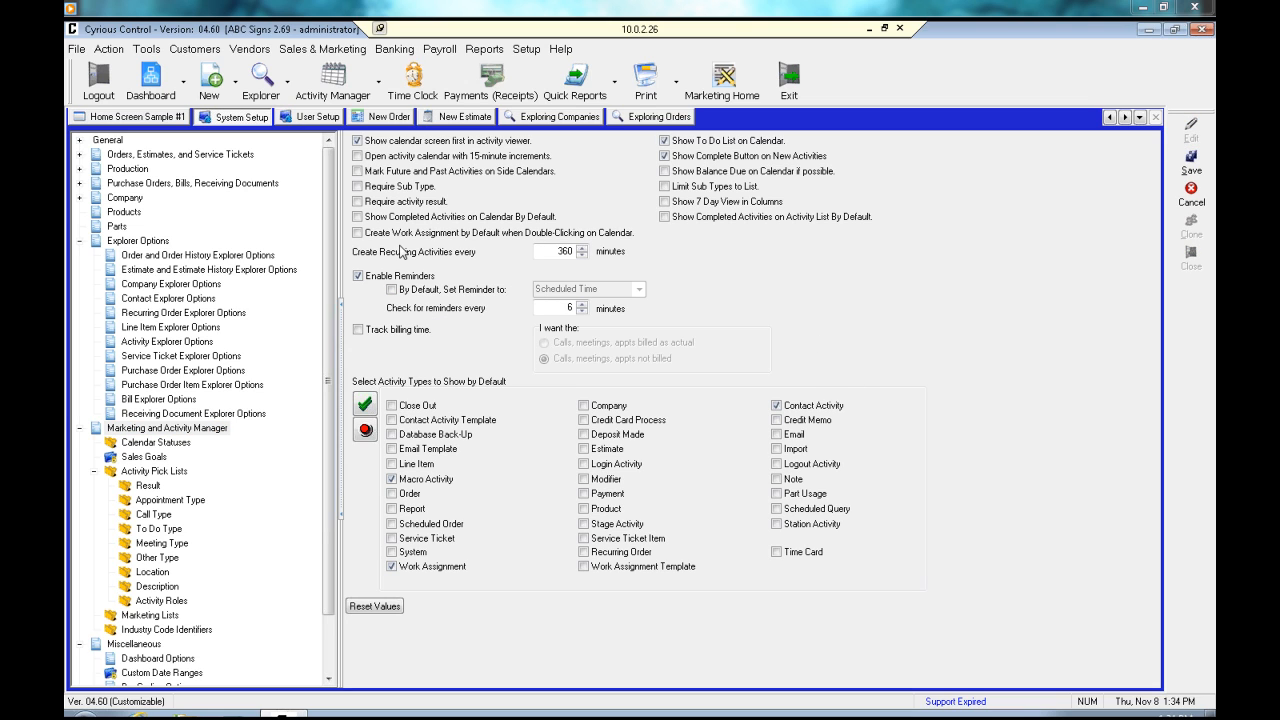
left_click(391, 289)
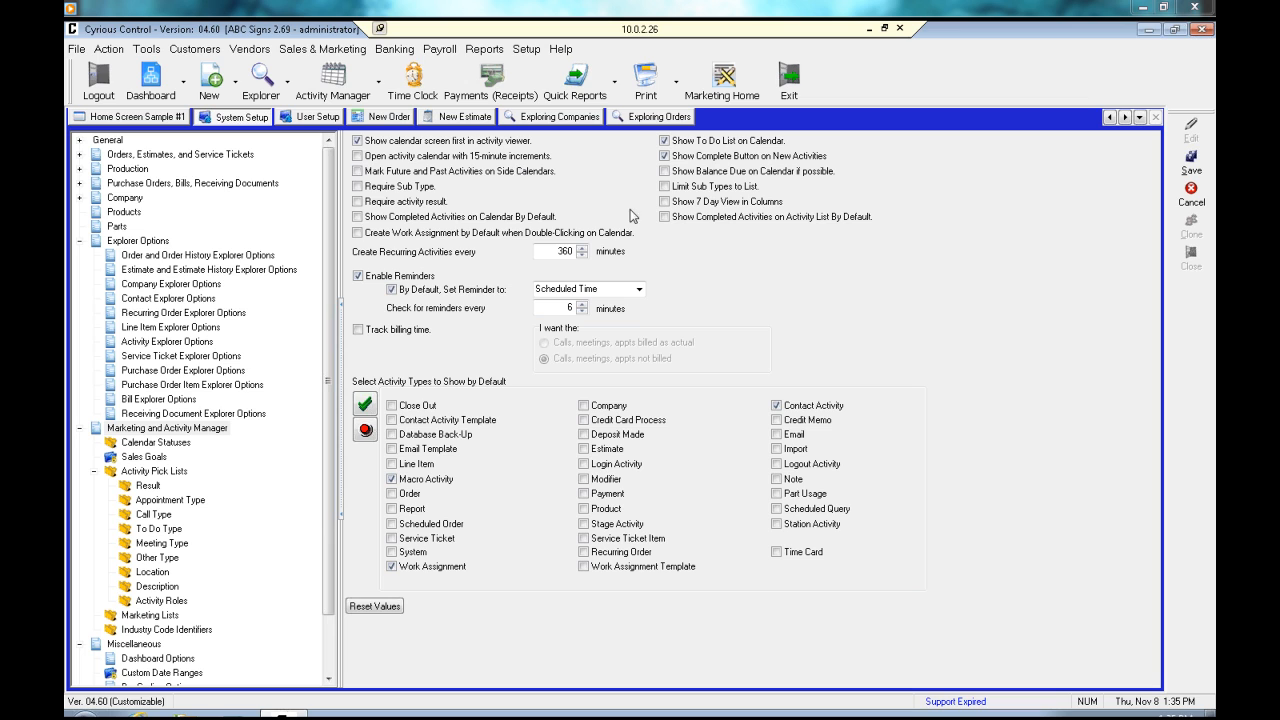
left_click(1190, 162)
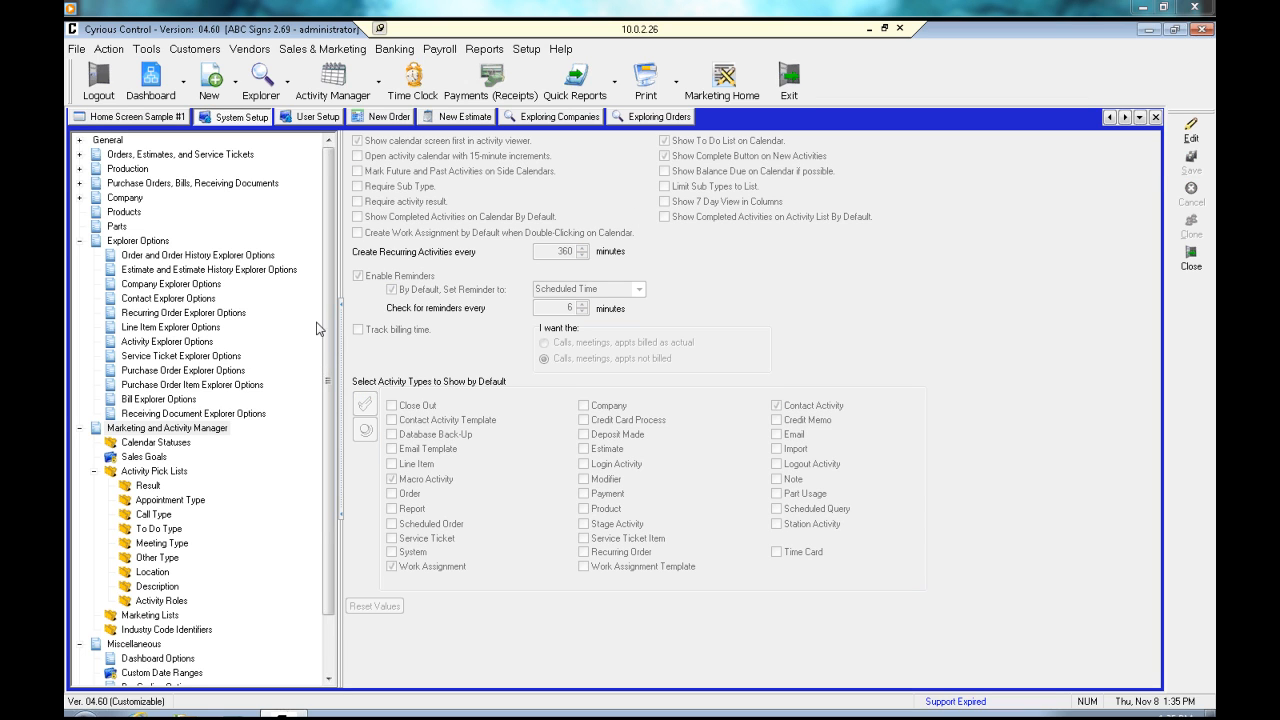
Edit the Miscellaneous options and turn off the automatic screen lock when idle
left_click_drag(326, 294, 320, 389)
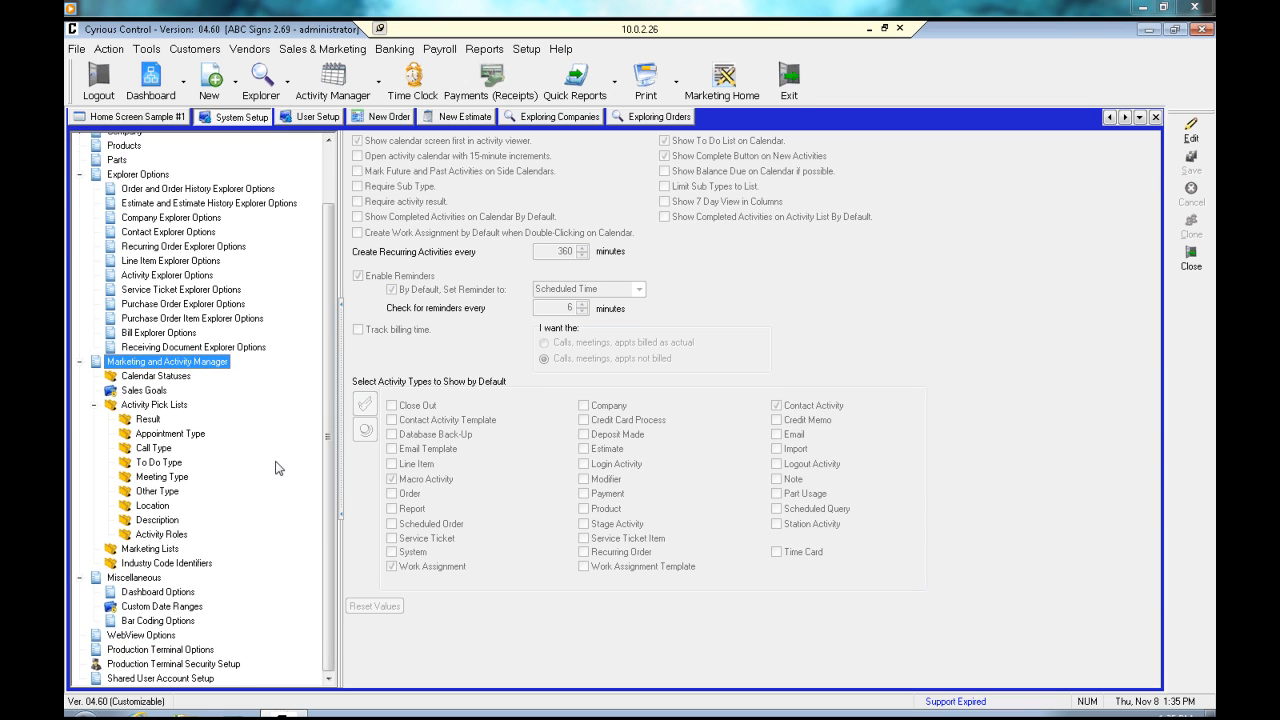
left_click(133, 580)
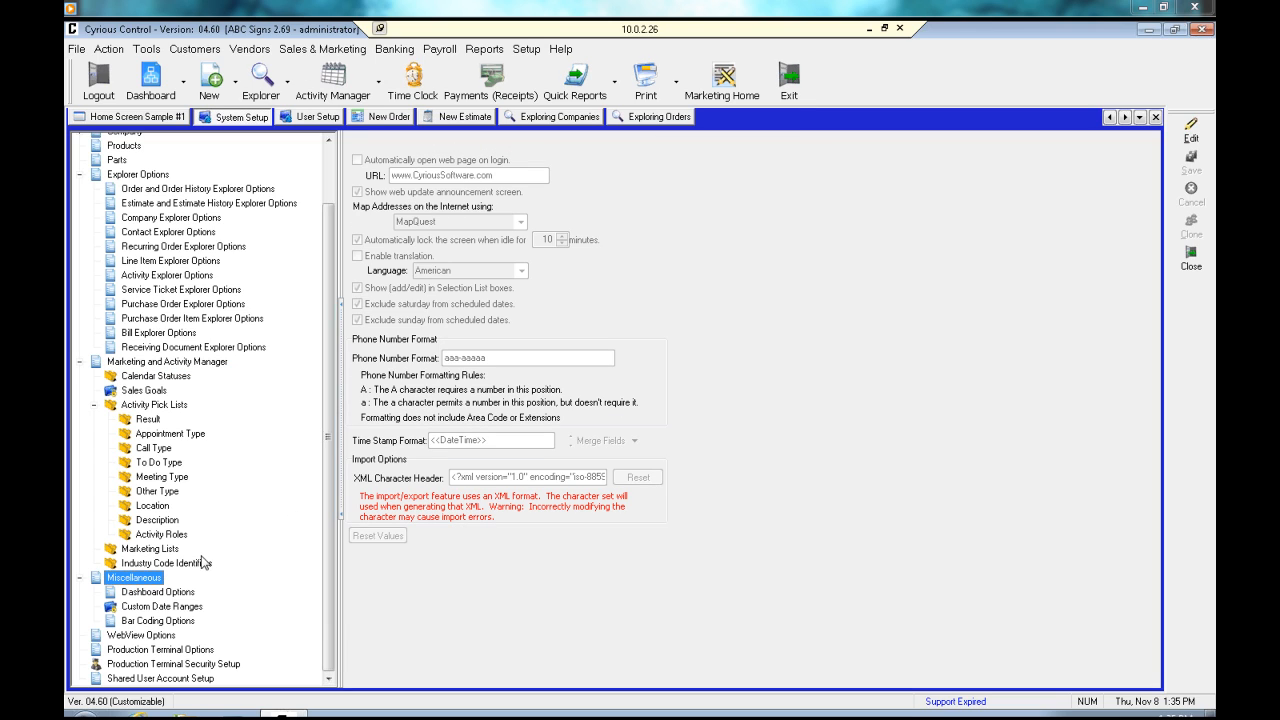
left_click(1191, 130)
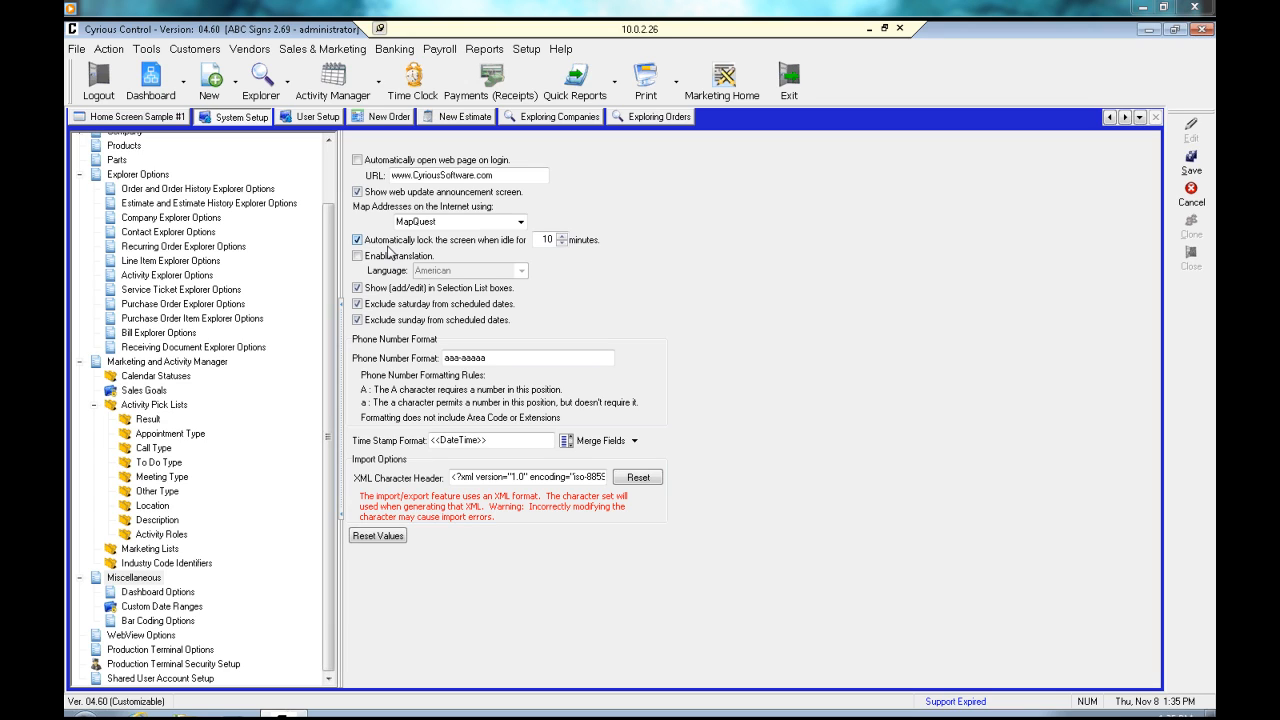
left_click_drag(541, 240, 561, 241)
type("30")
left_click(357, 242)
Try the time stamp in the Production Notes of the new order's Design line item and discard the entry
left_click(503, 441)
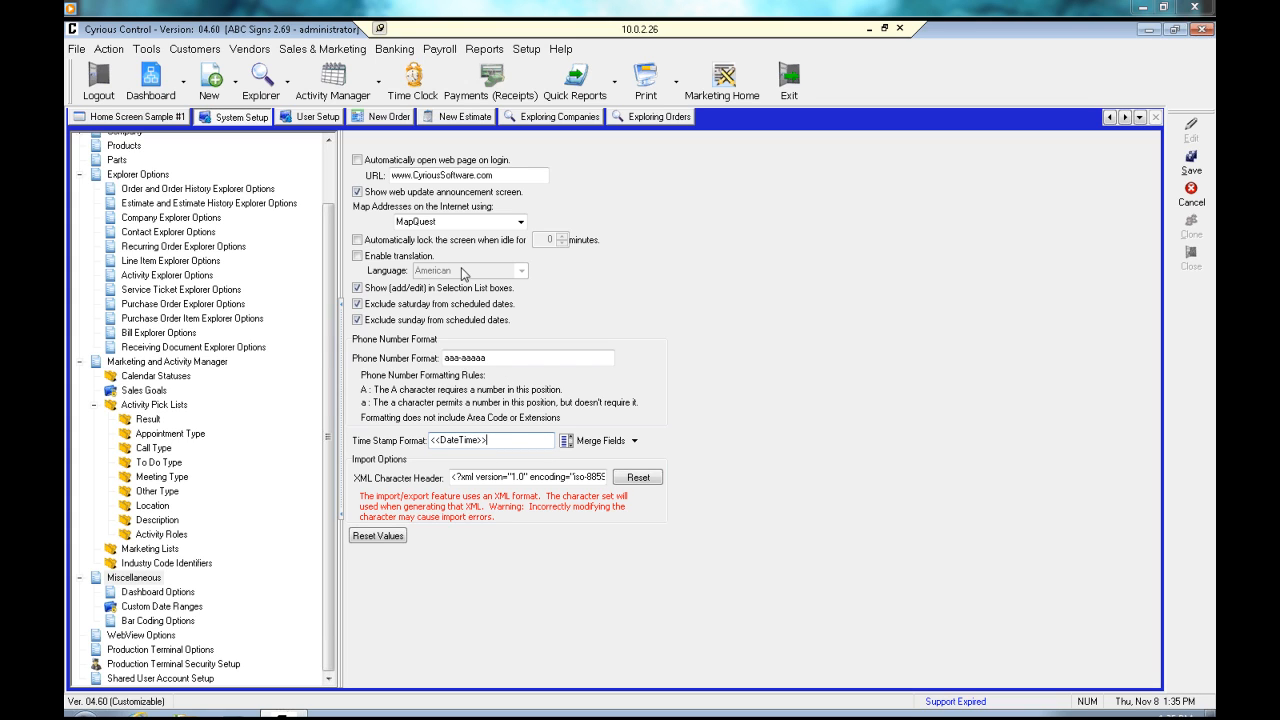
left_click(385, 118)
left_click(95, 185)
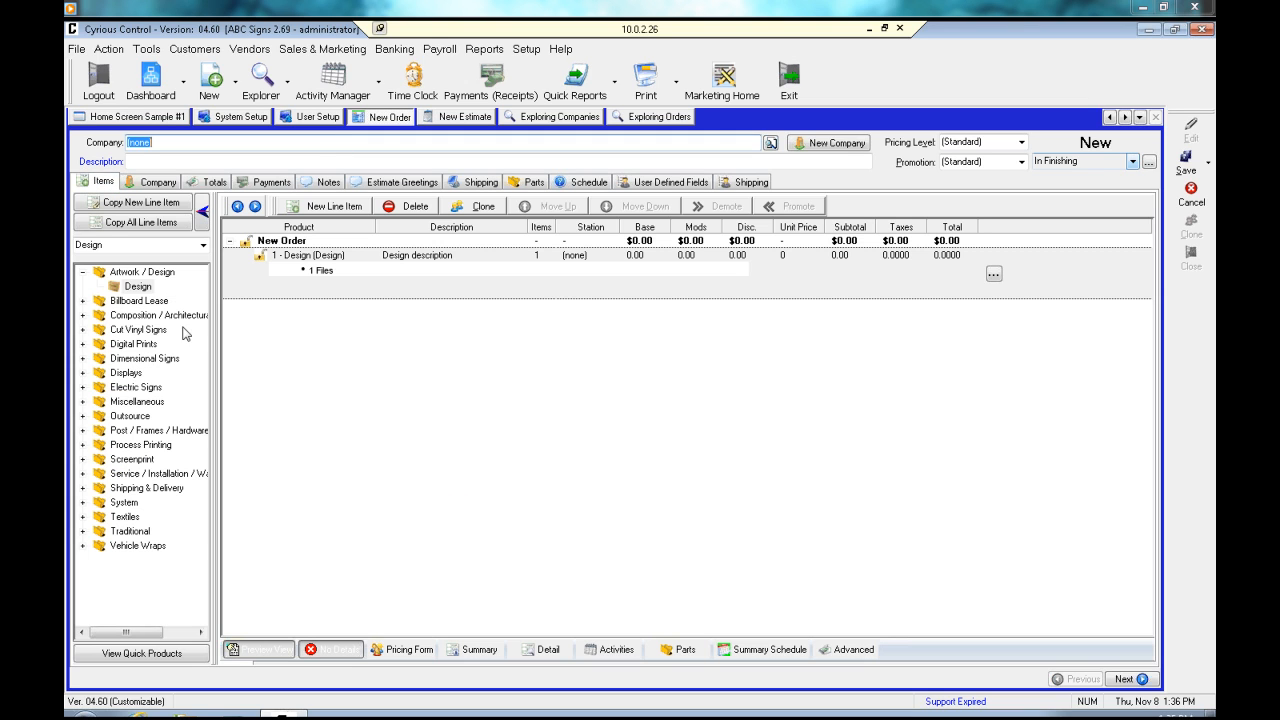
double_click(378, 256)
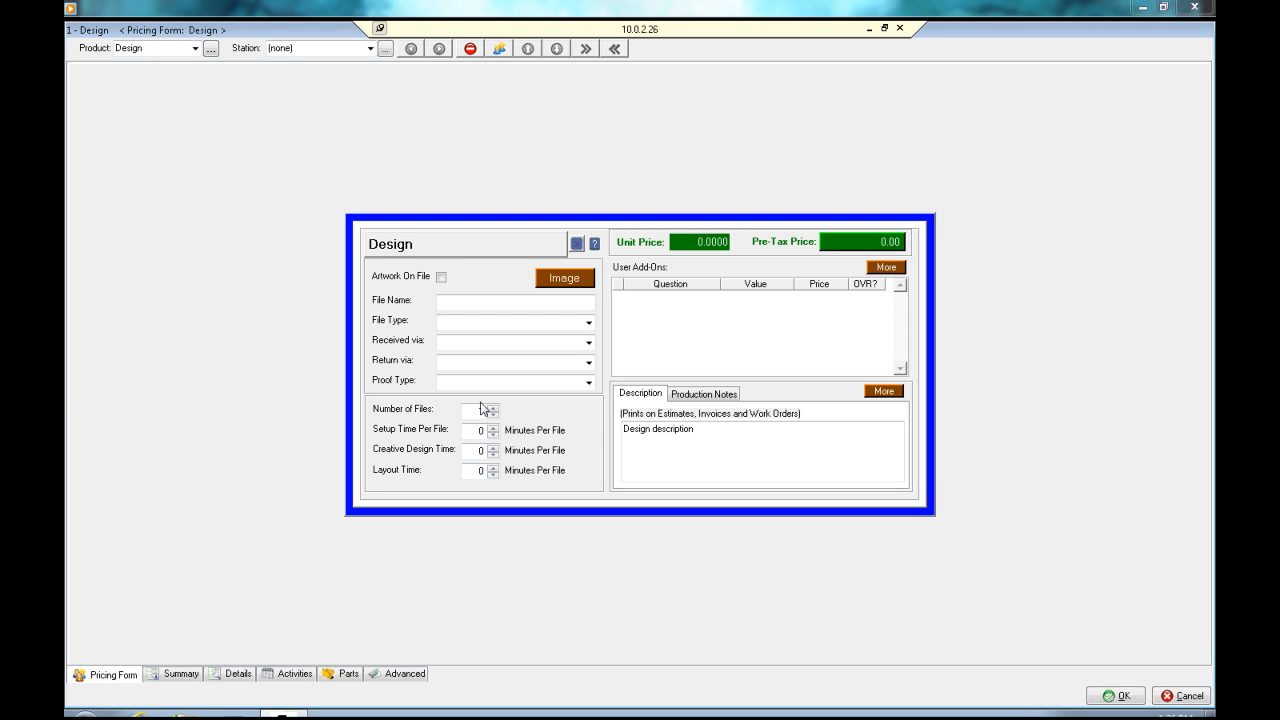
left_click(700, 393)
left_click(648, 425)
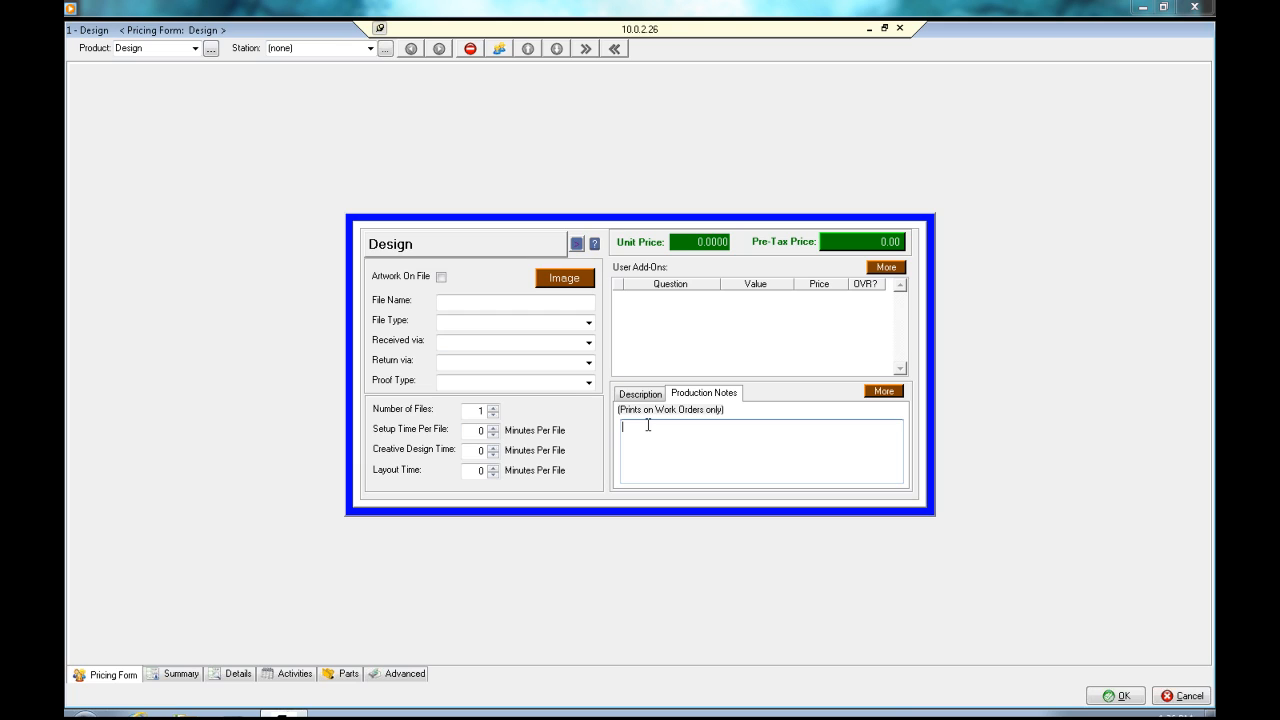
key("F5")
left_click(1177, 699)
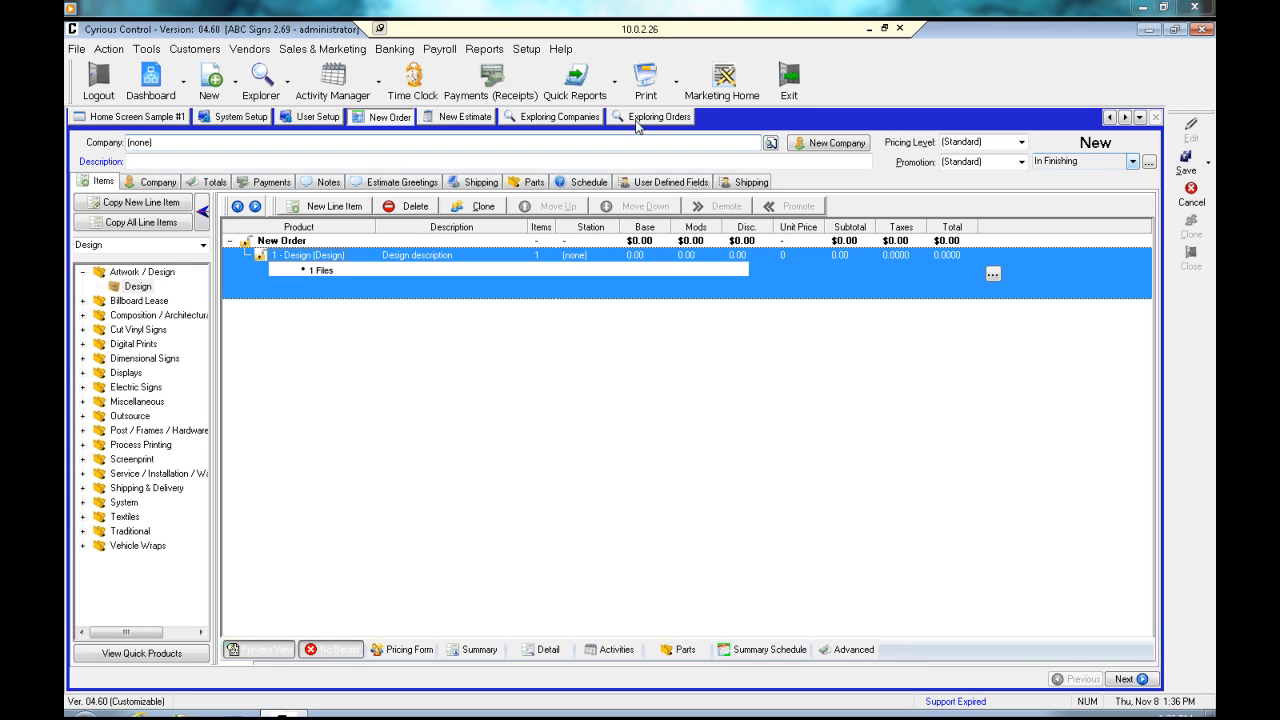
Extend the Time Stamp Format in System Setup to "<<DateTime>> <<User.FirstName>> >" and save the Miscellaneous options
left_click(238, 117)
left_click(505, 440)
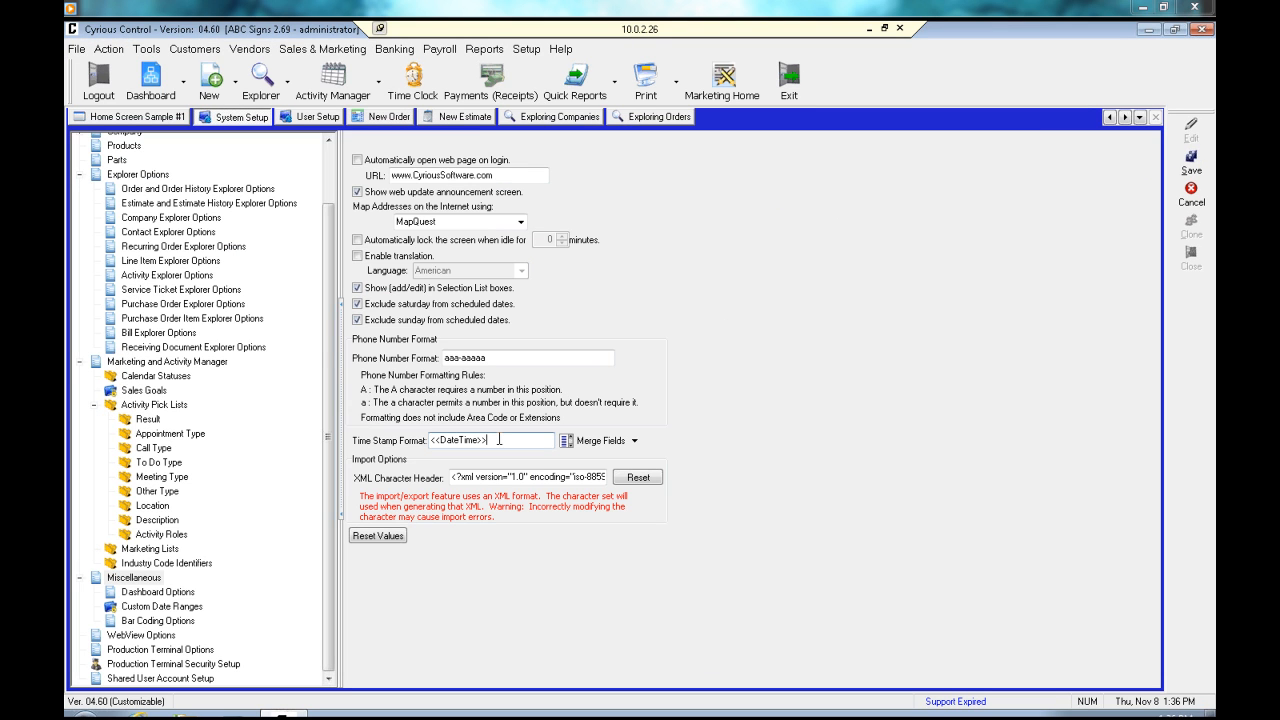
left_click(635, 441)
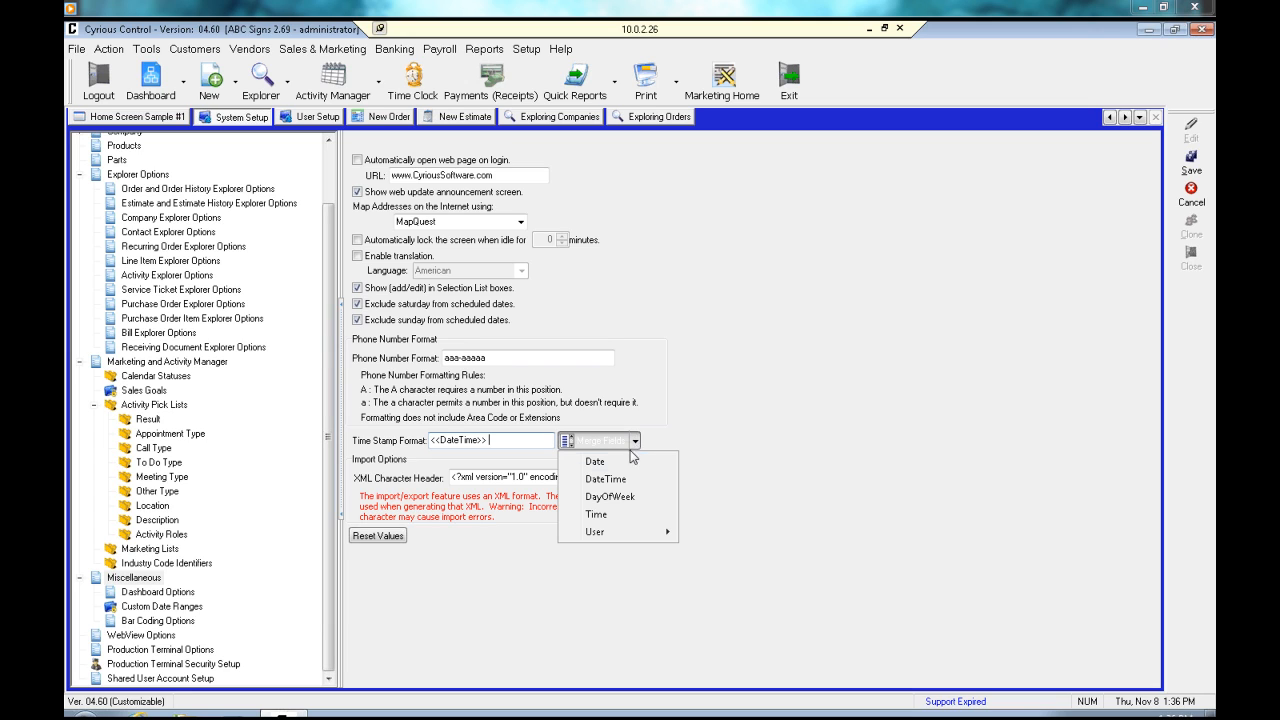
mouse_move(629, 531)
left_click(738, 568)
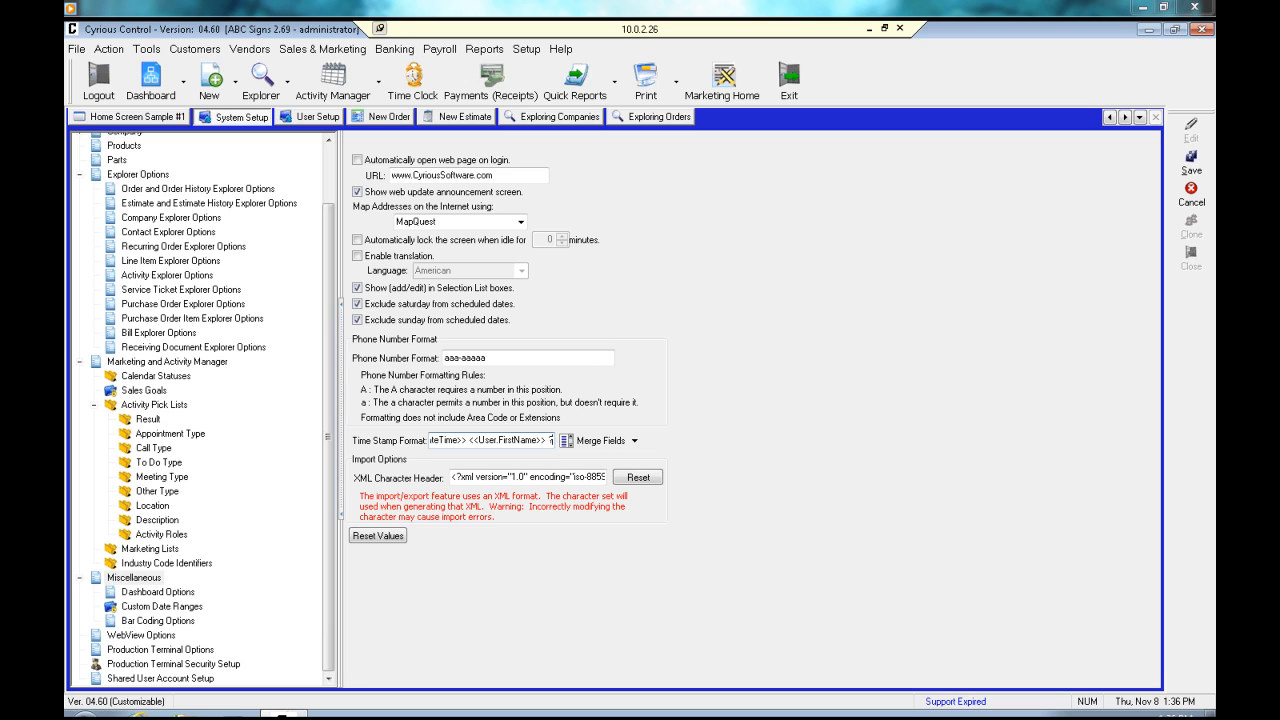
type("?")
key("BackSpace")
type(">")
left_click(1191, 160)
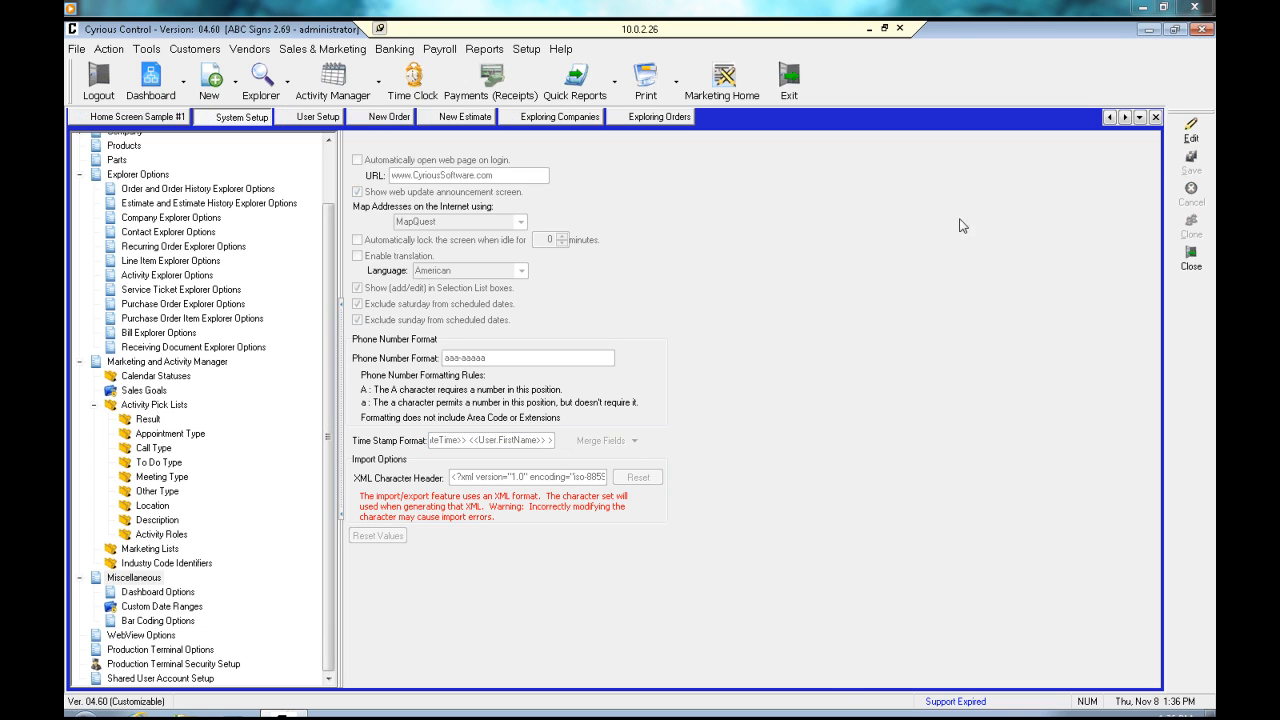
Test the edited time stamp format in the Design line item's Production Notes, then cancel the pricing form
left_click(393, 116)
double_click(366, 273)
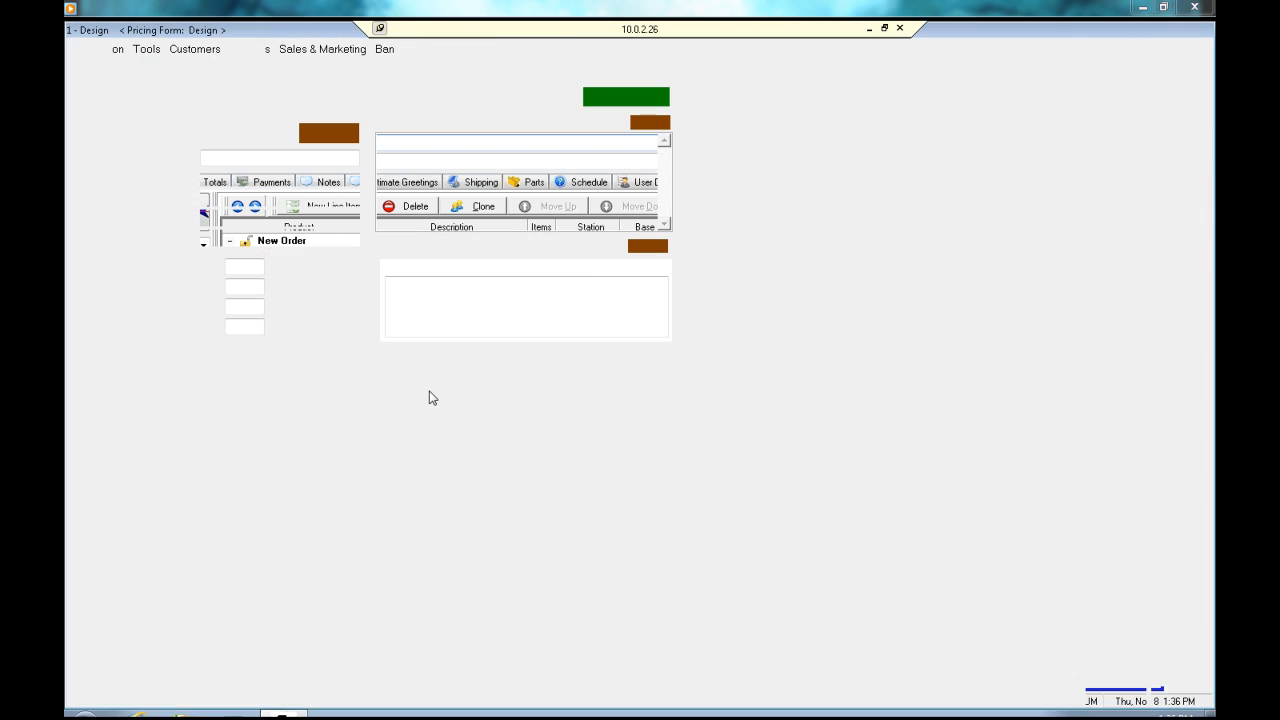
left_click(712, 392)
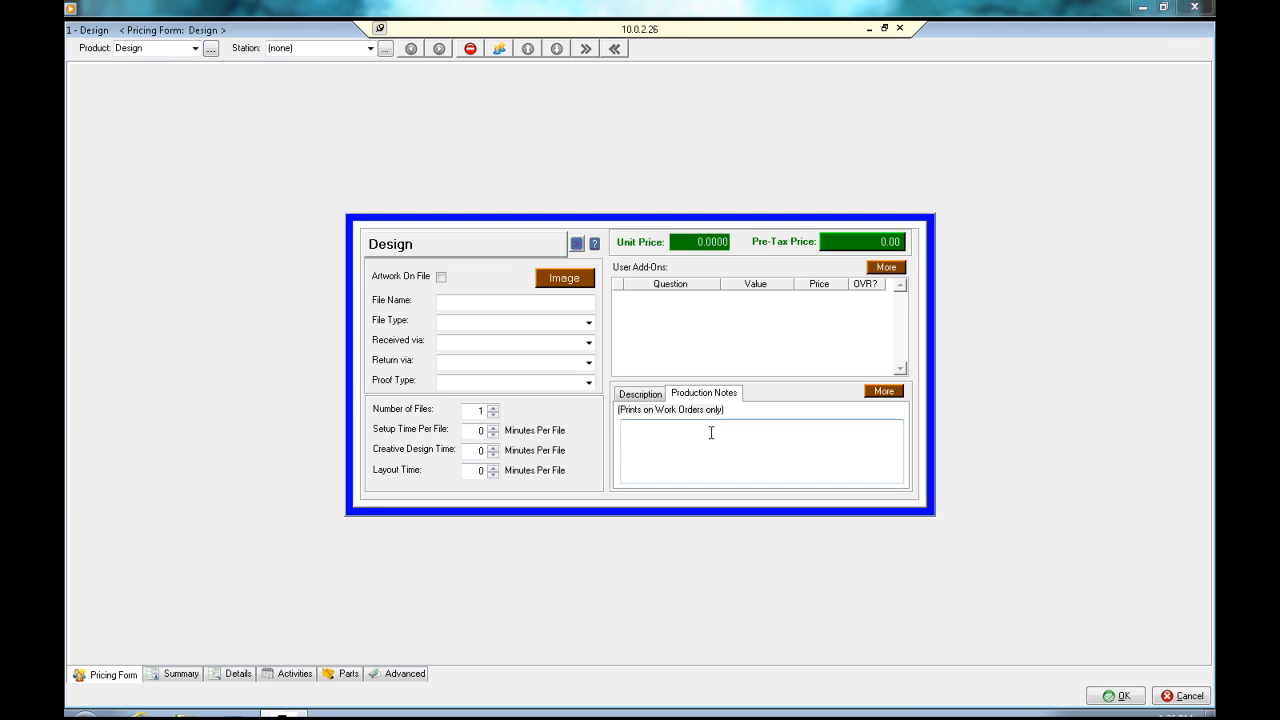
left_click(711, 432)
key("F5")
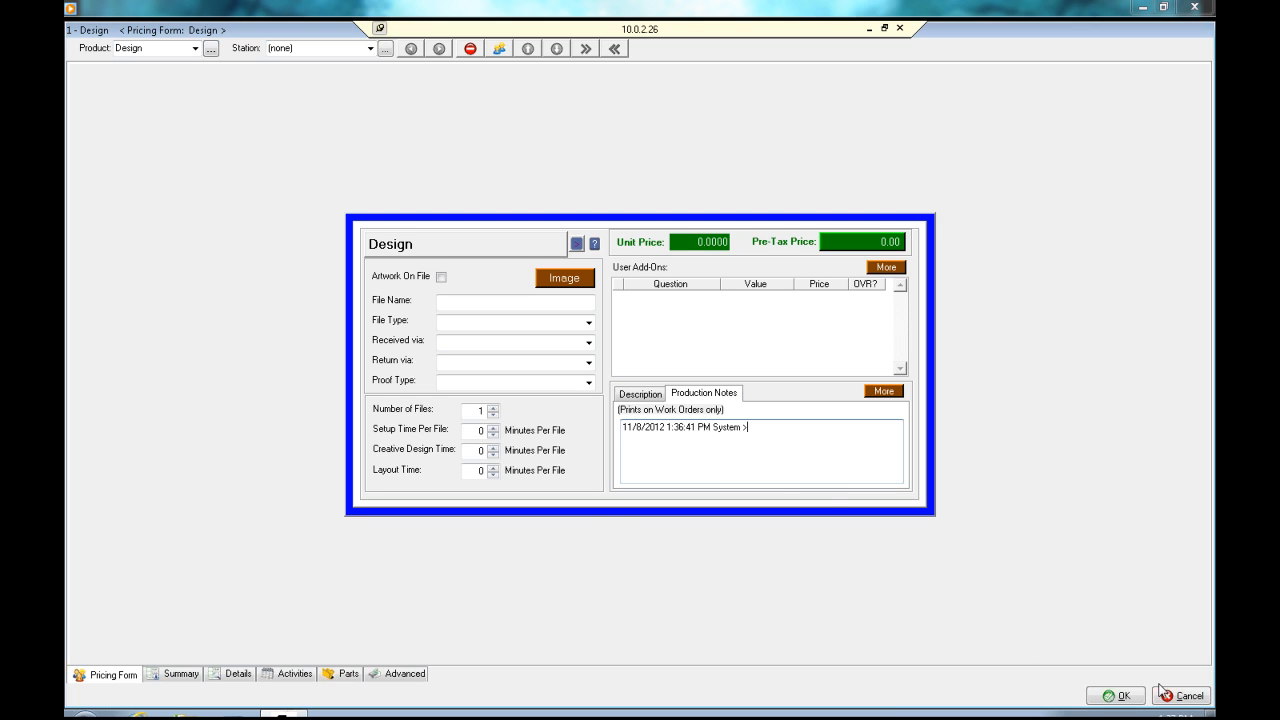
left_click(1186, 697)
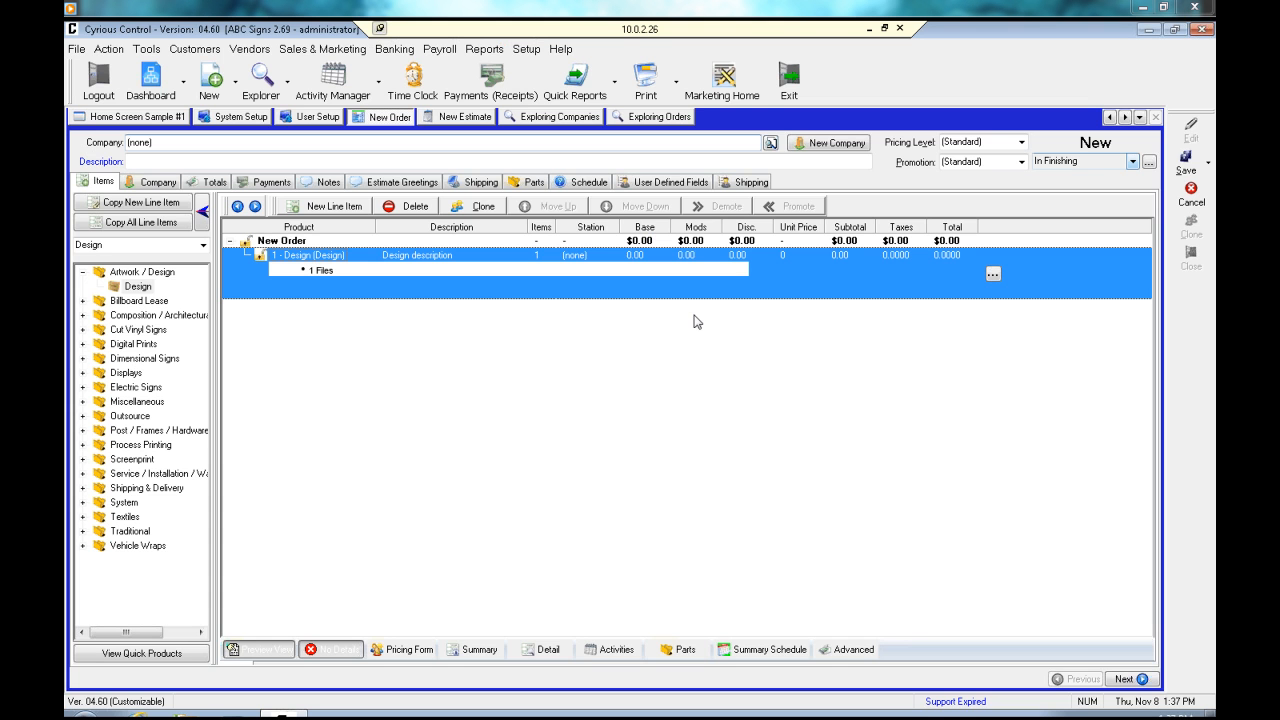
Review the Shared User Account Setup options in System Setup, including its password requirement and security group
left_click(240, 116)
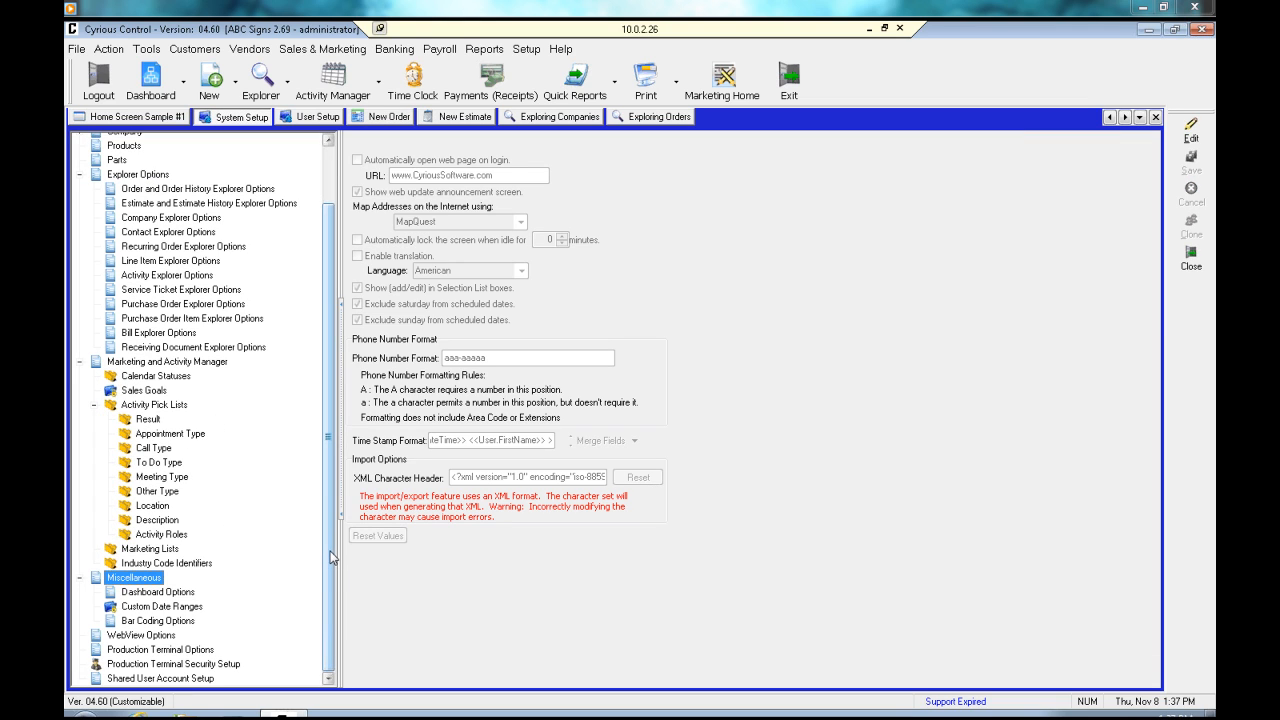
left_click(190, 679)
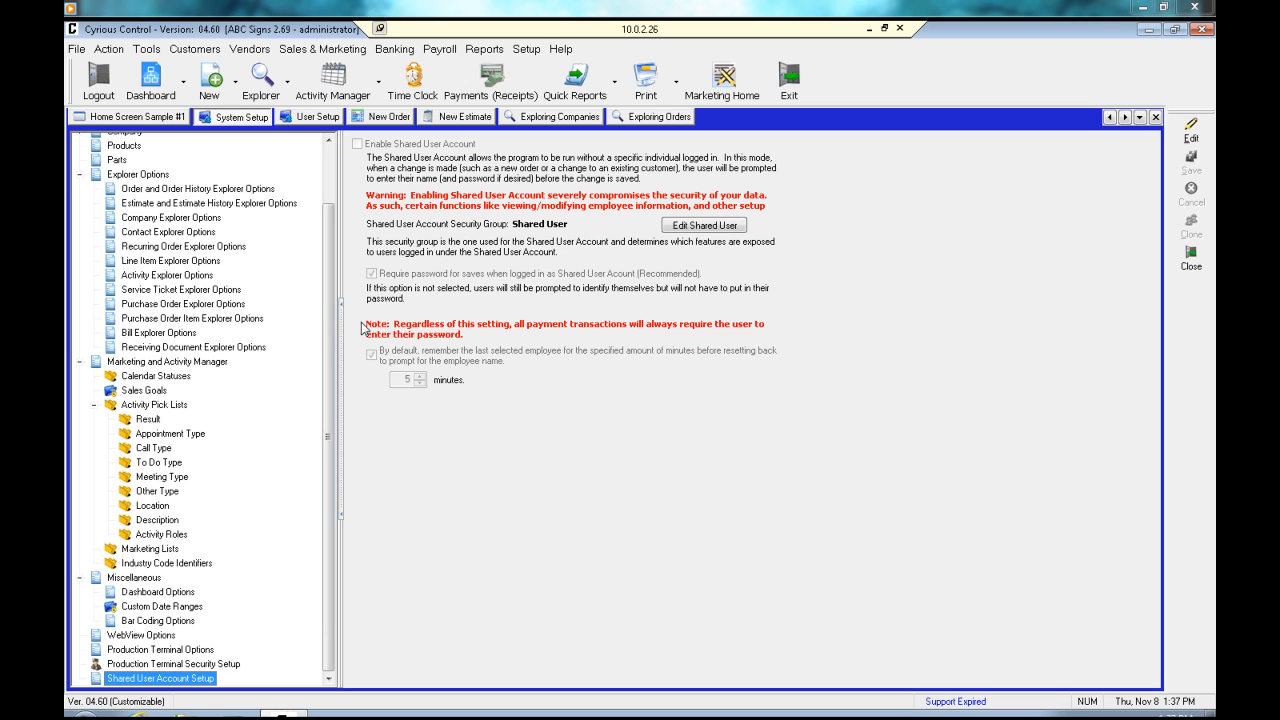
left_click_drag(342, 323, 317, 324)
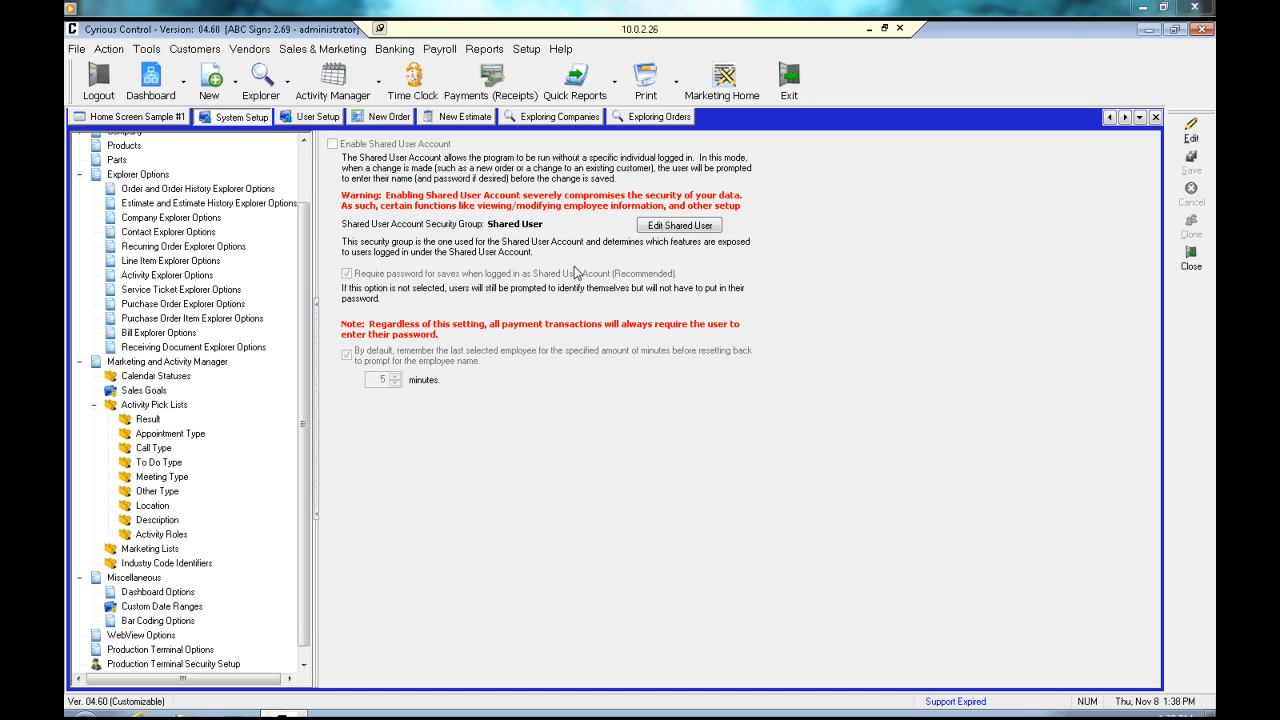
scroll(311, 381, "up", 2)
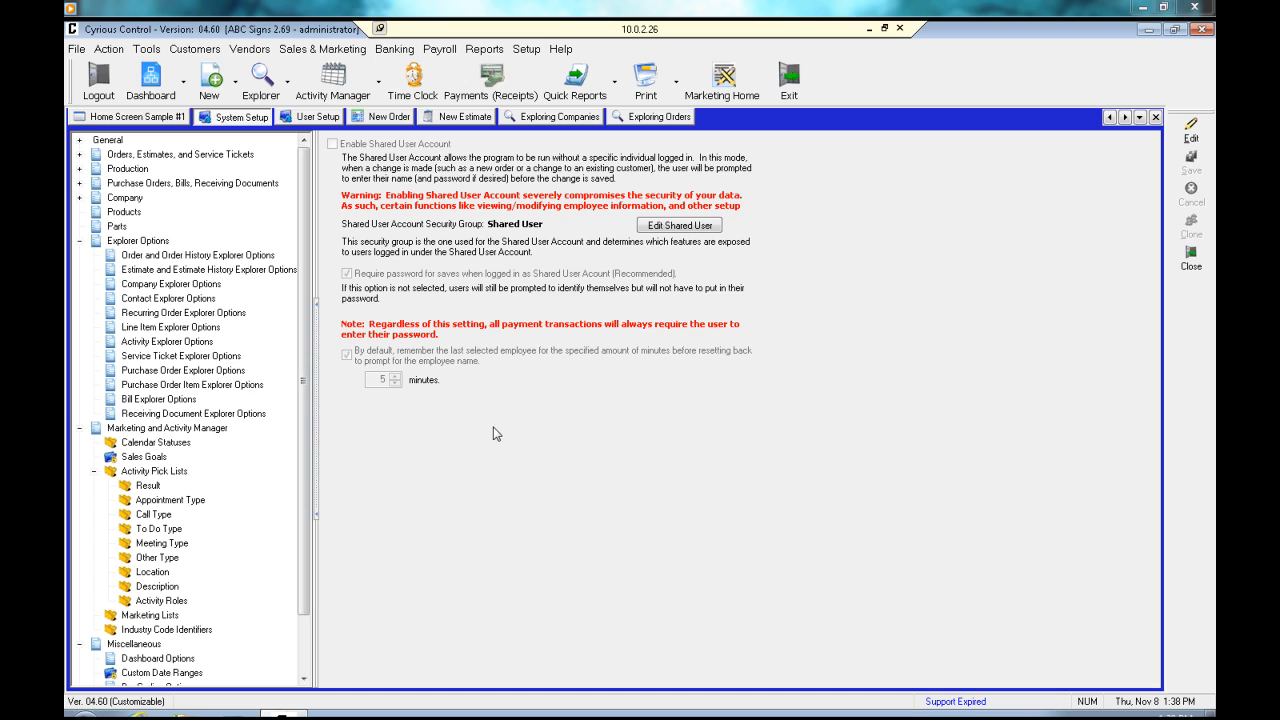
Open the User Options and widen the category tree to fit the option names
left_click(524, 49)
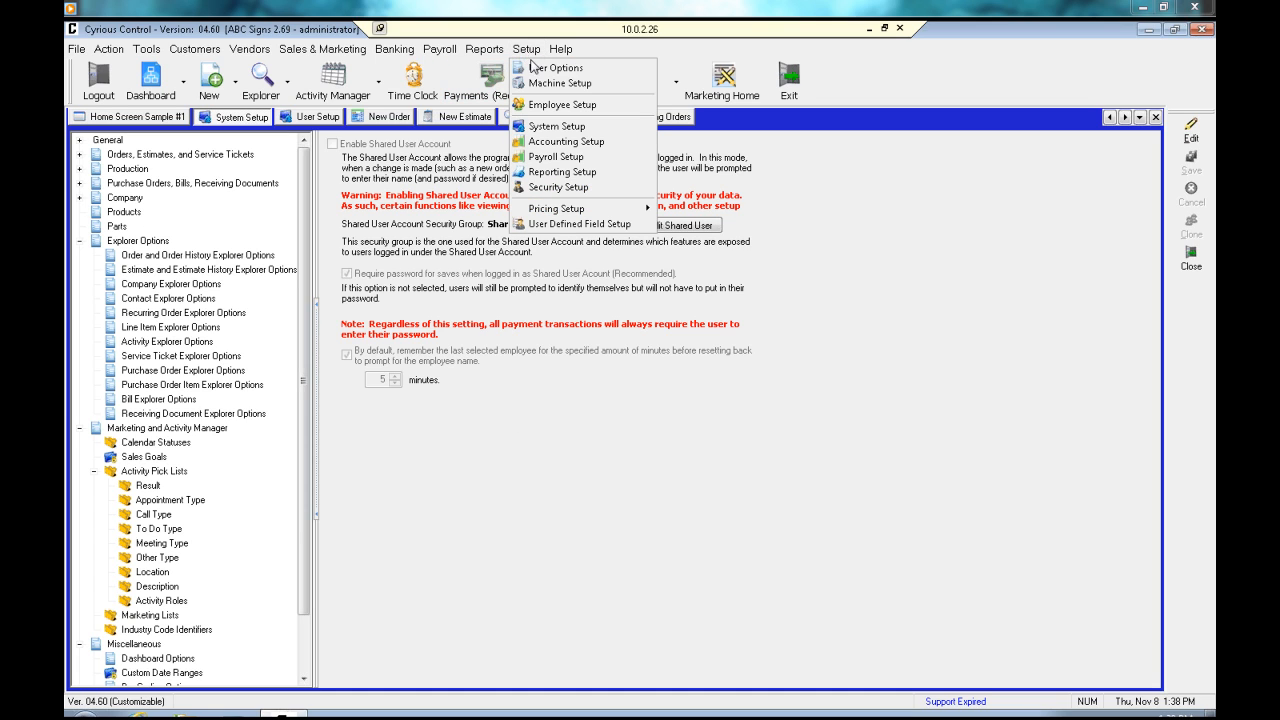
left_click(540, 68)
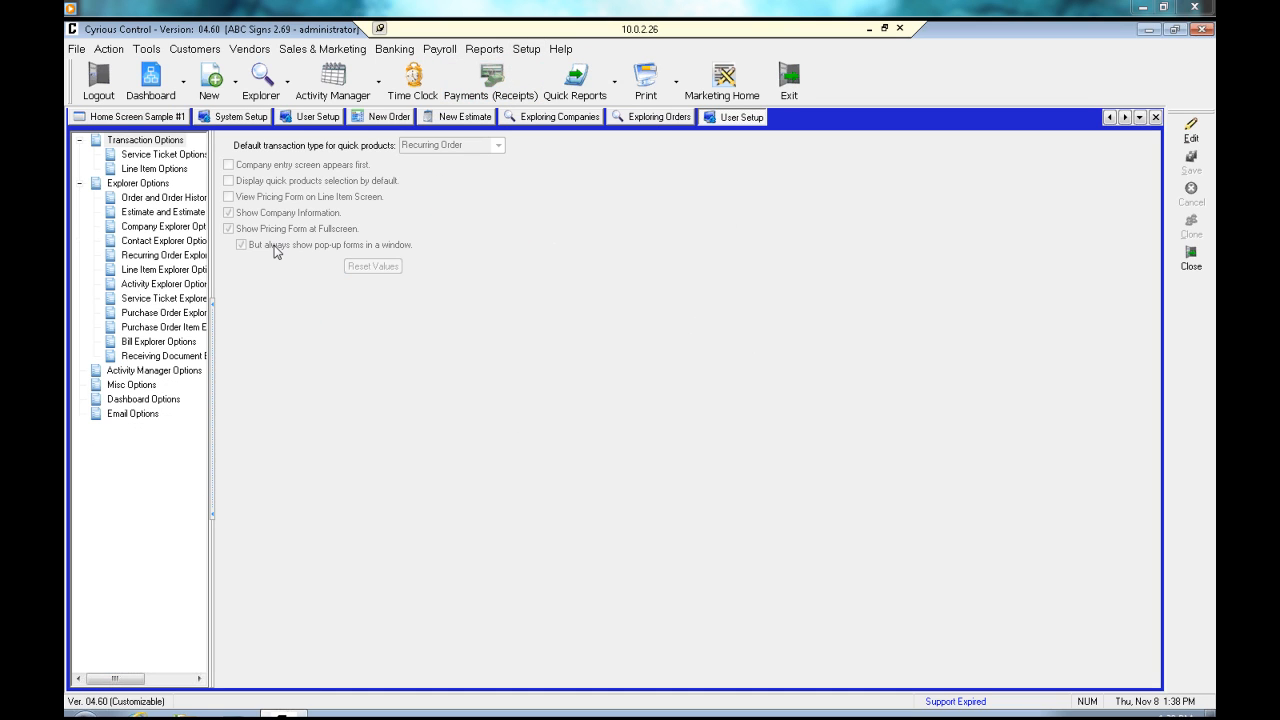
left_click_drag(212, 292, 270, 297)
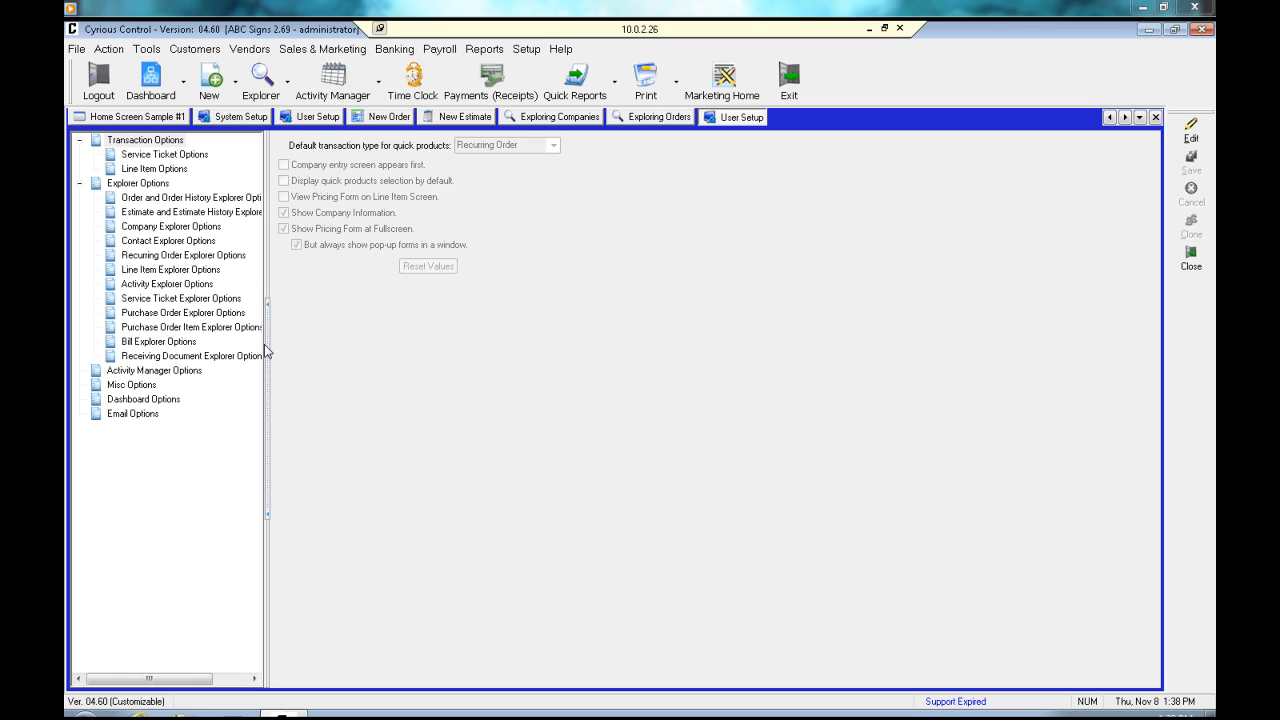
left_click_drag(267, 352, 300, 350)
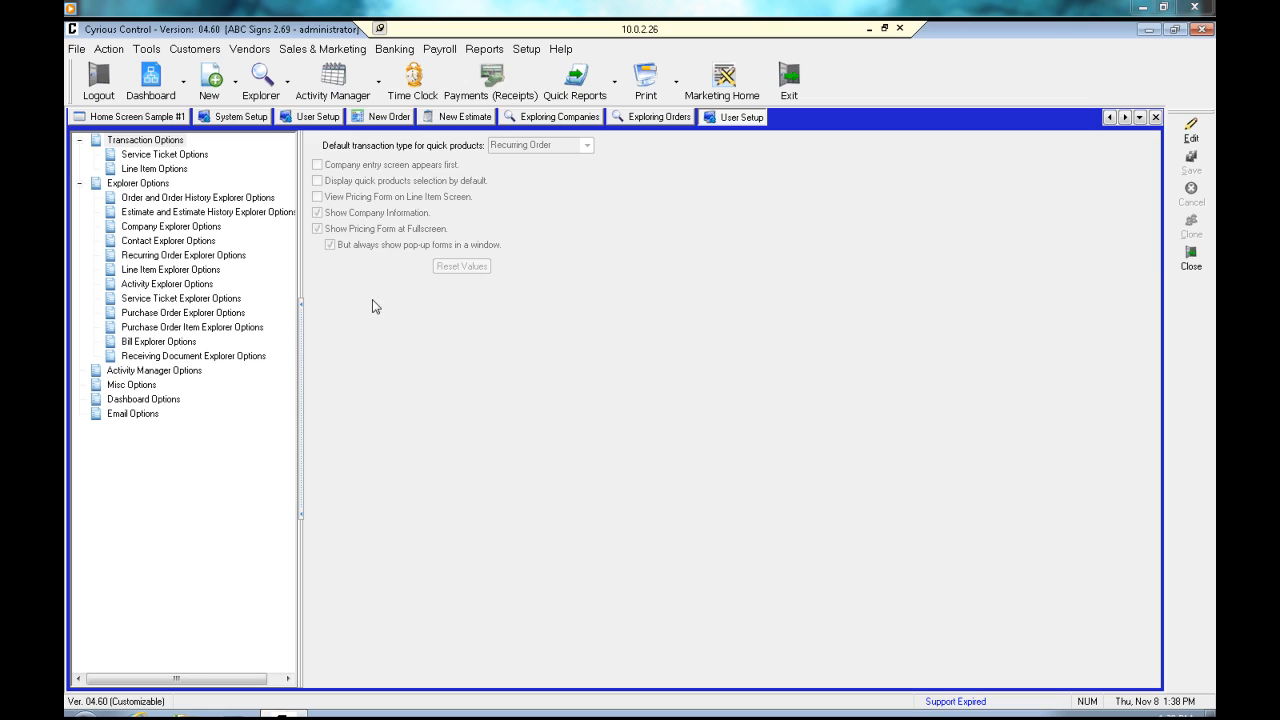
Try making the company entry screen appear first in the user's Transaction Options, and cancel without saving
left_click(1191, 131)
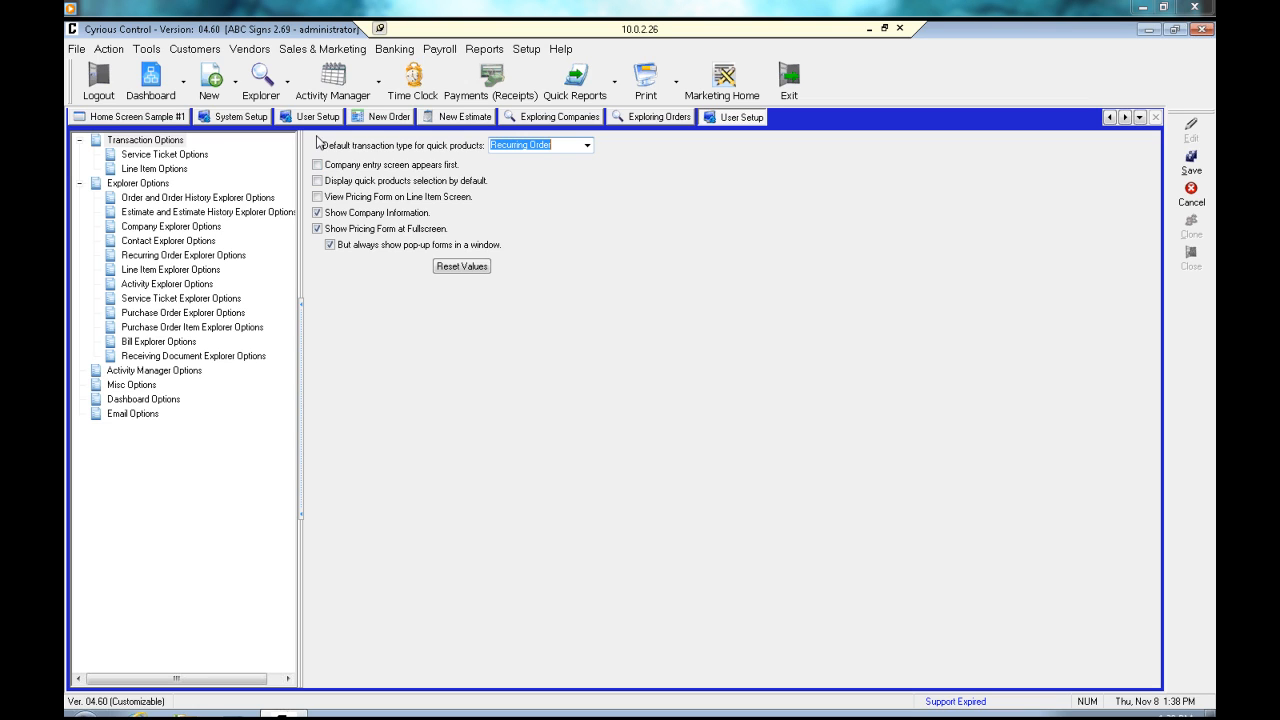
left_click(377, 118)
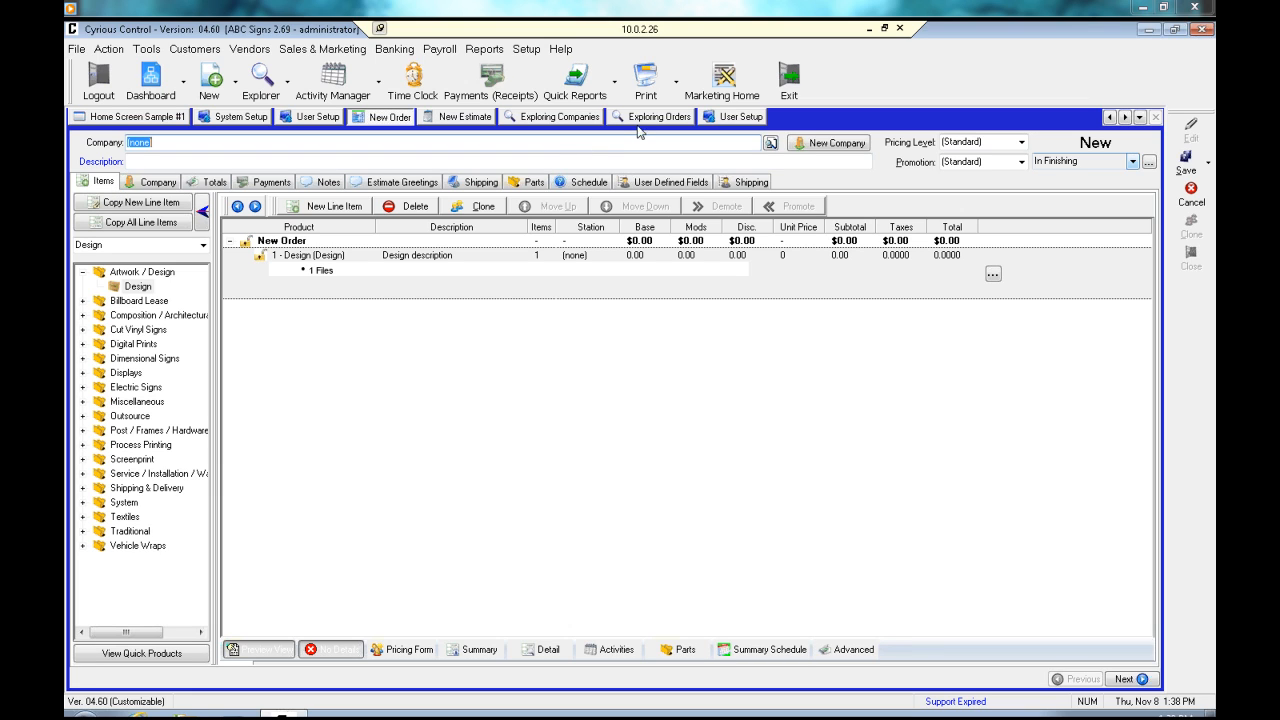
left_click(727, 118)
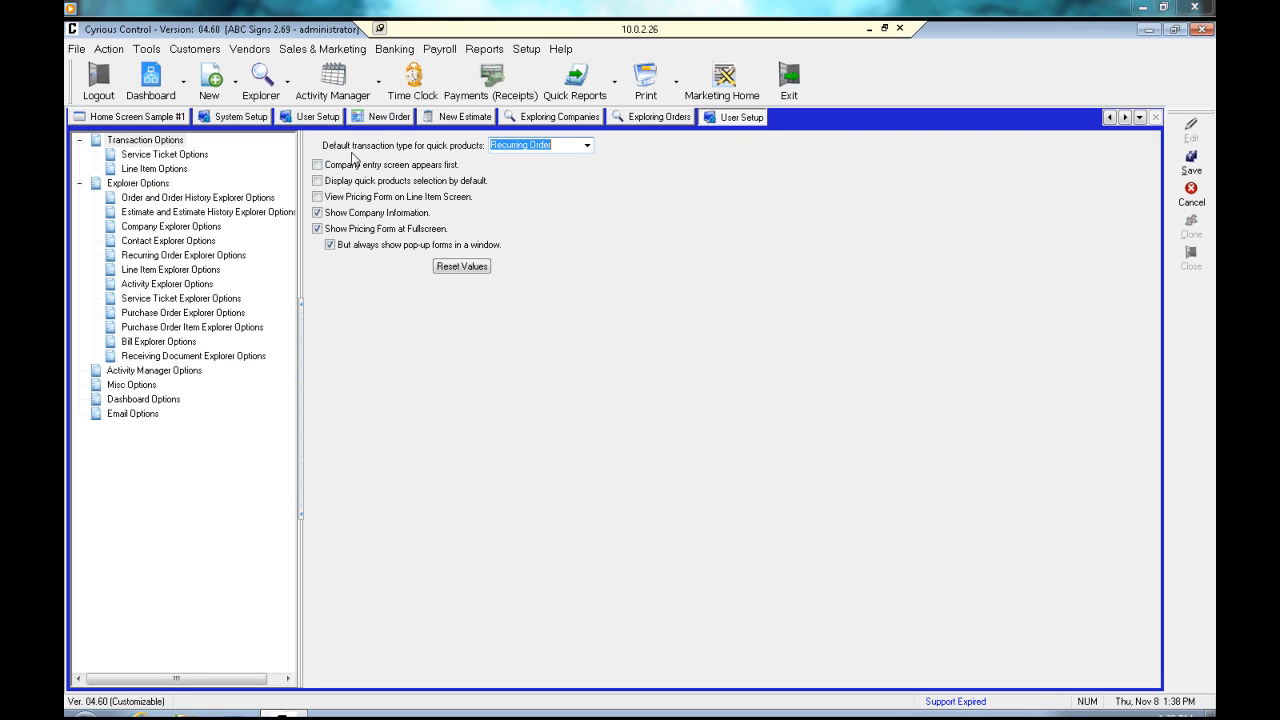
left_click(319, 165)
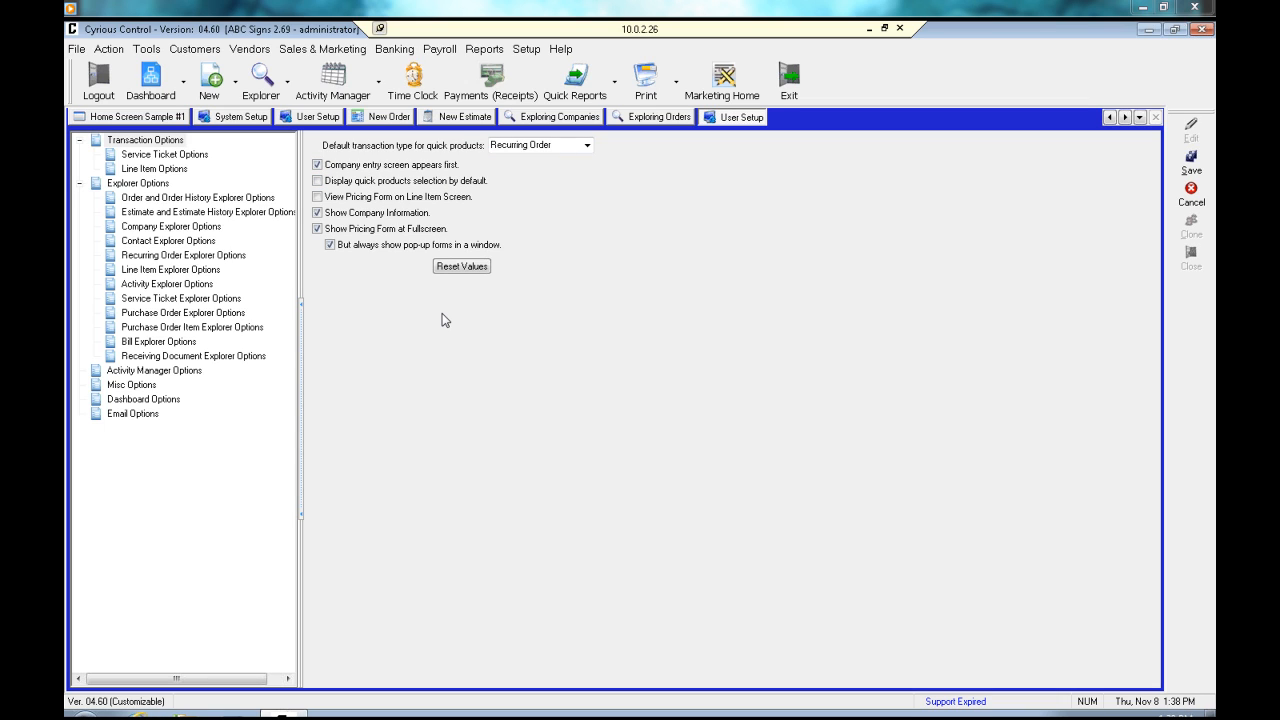
left_click(137, 187)
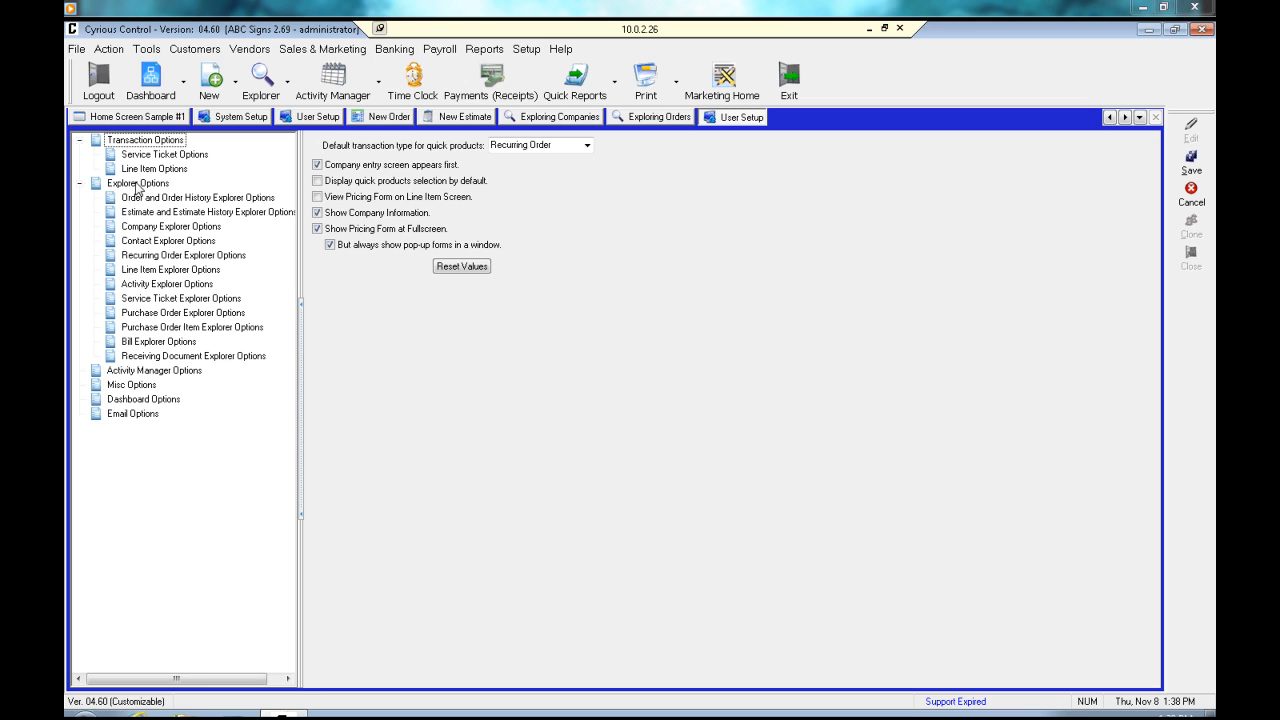
left_click(1190, 194)
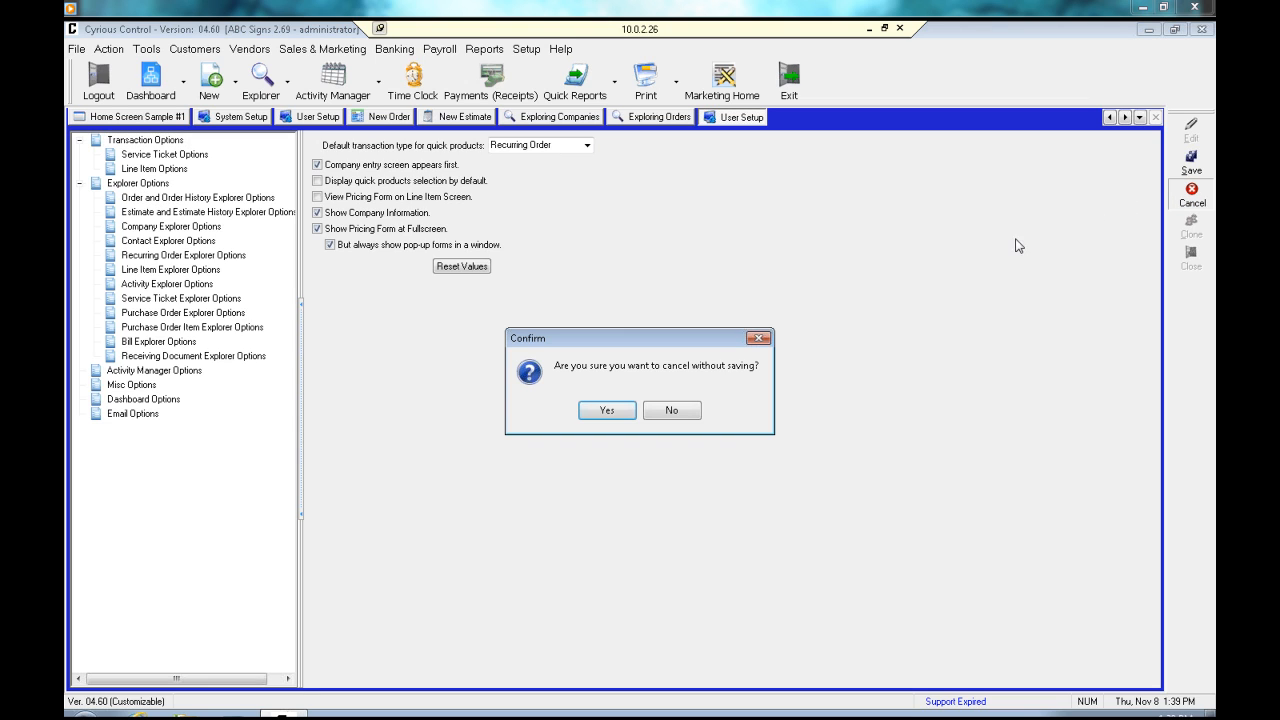
left_click(628, 408)
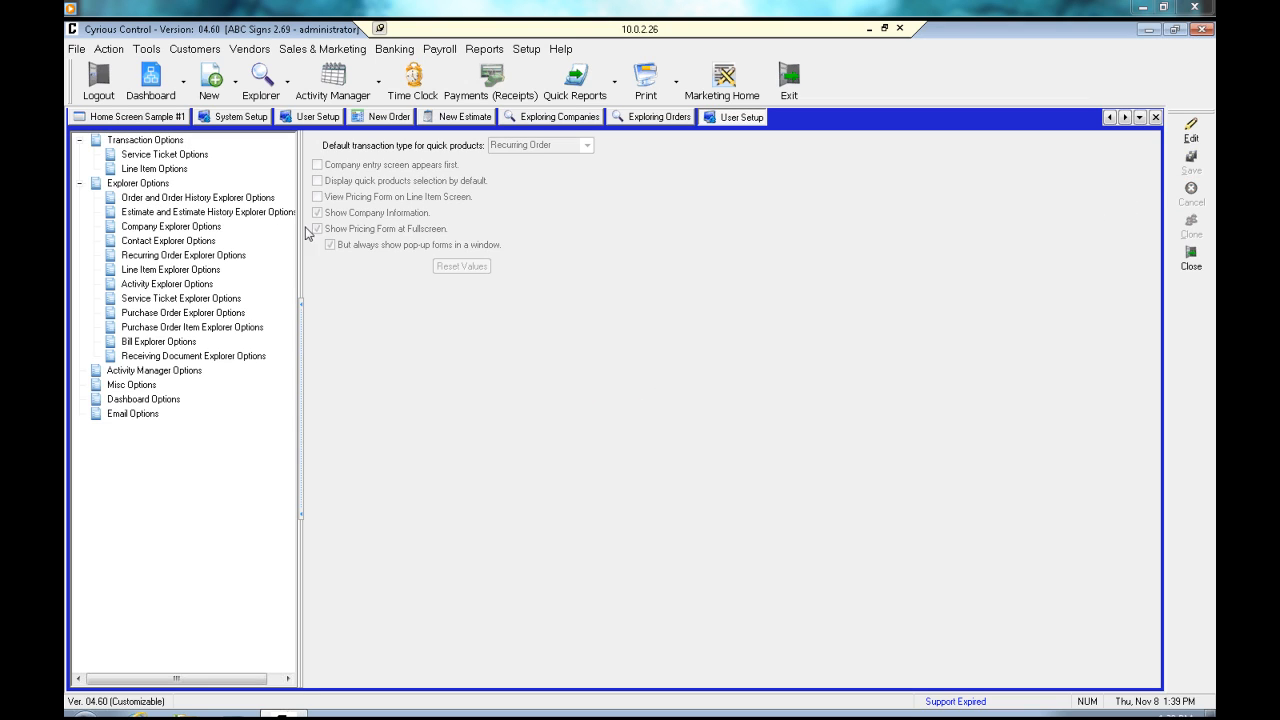
Review the user's Explorer Options in edit mode, cancel without saving, and look over the Email Options
left_click(152, 185)
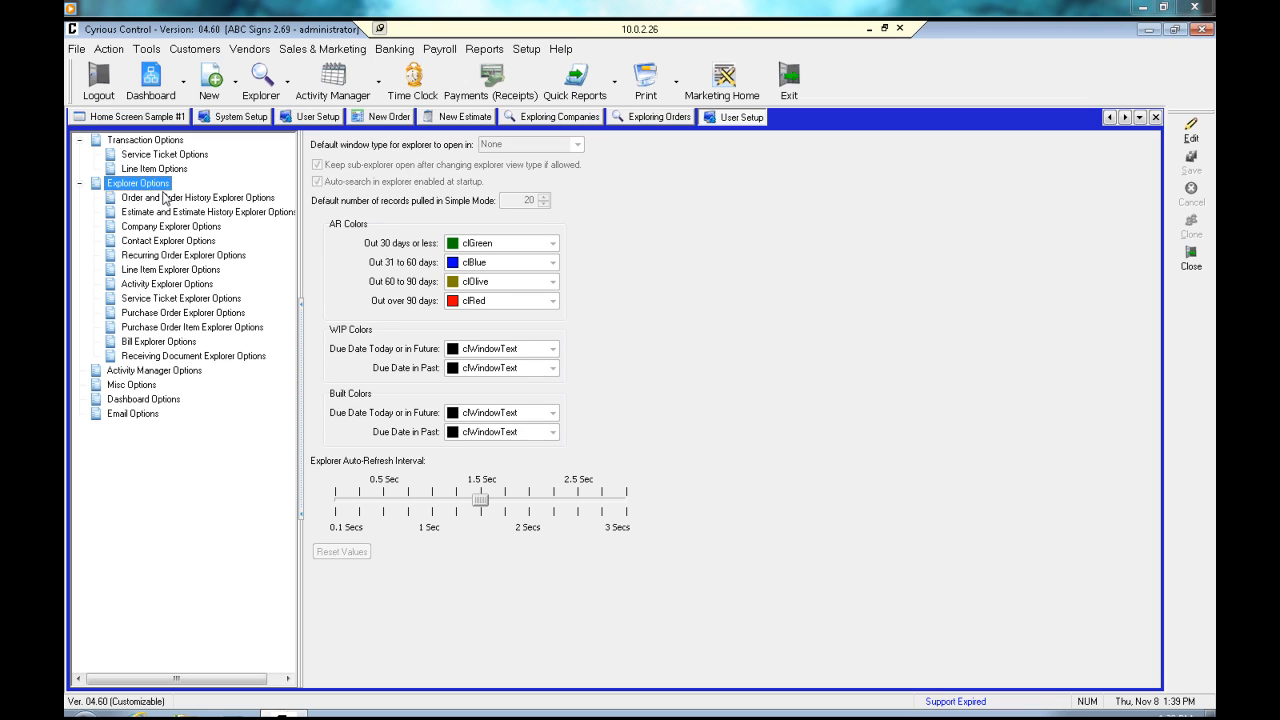
left_click(1190, 130)
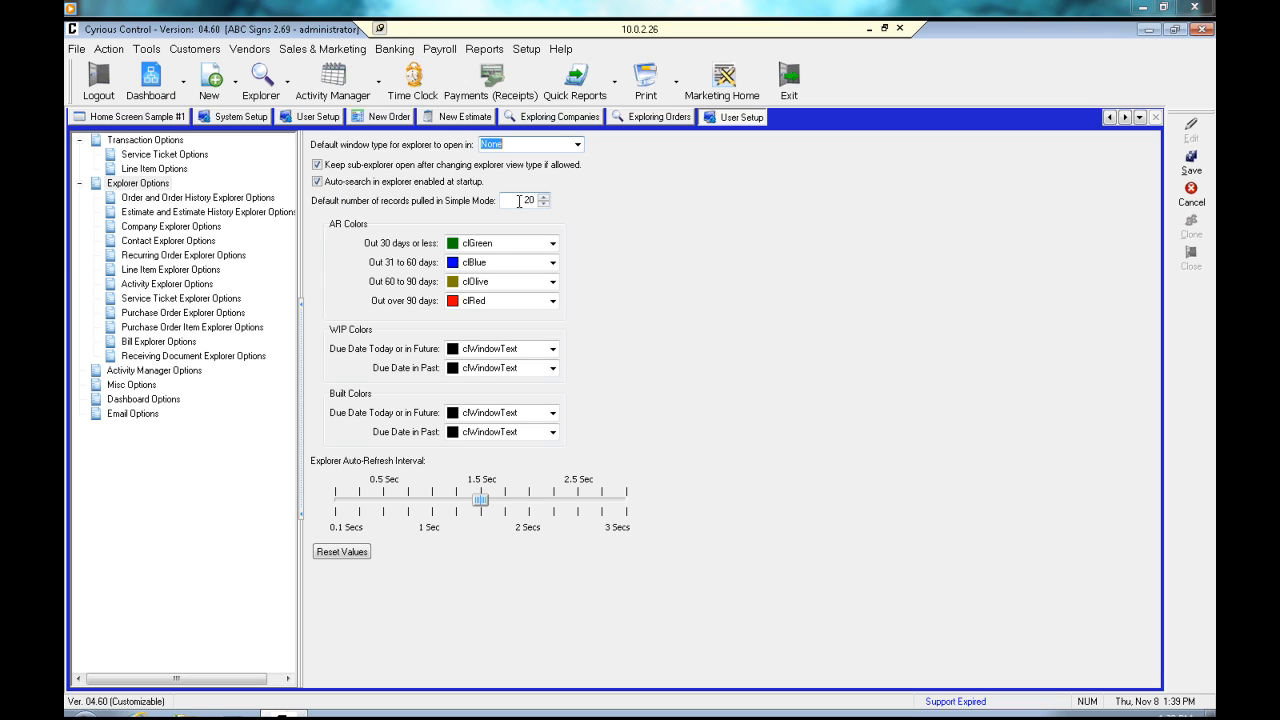
left_click(1190, 195)
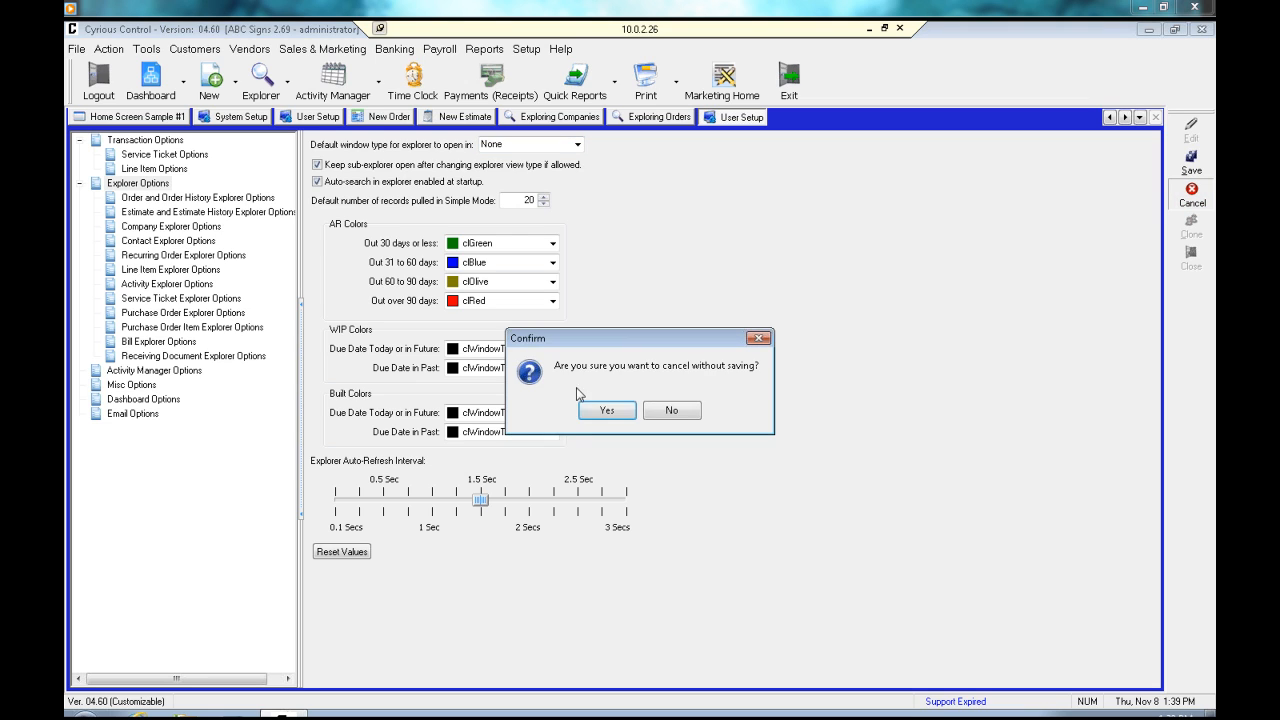
left_click(605, 410)
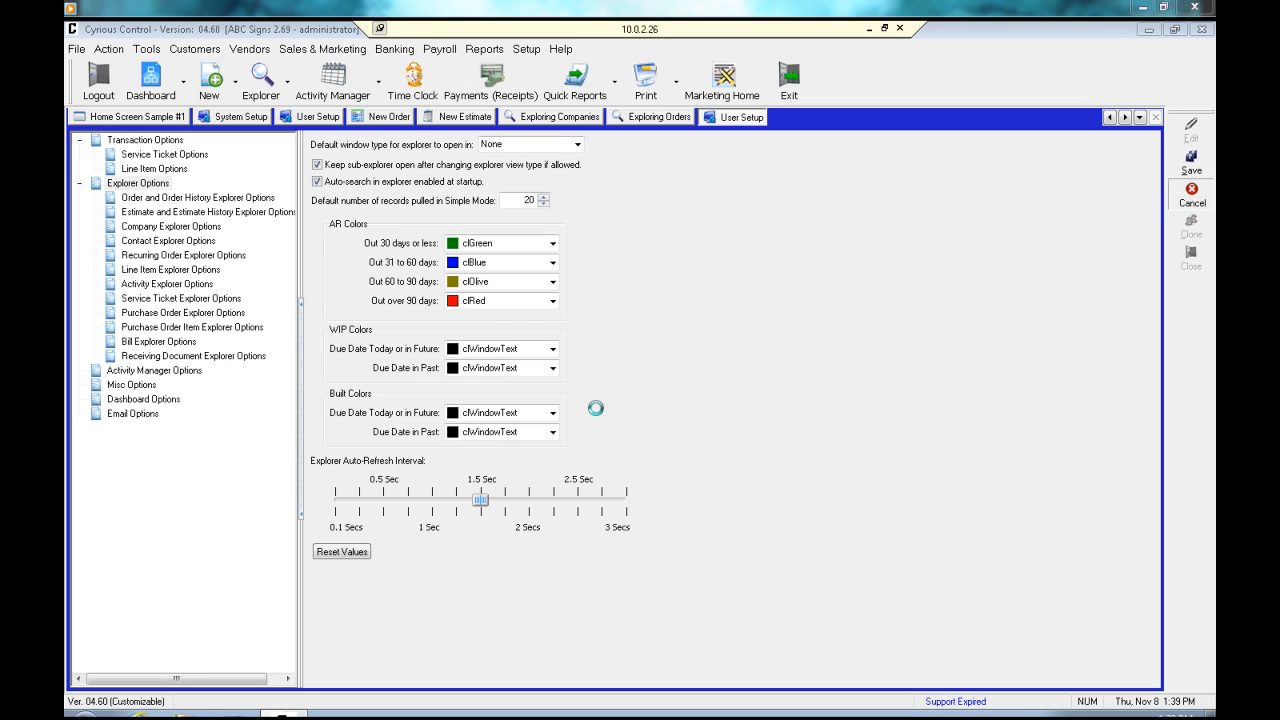
left_click(132, 416)
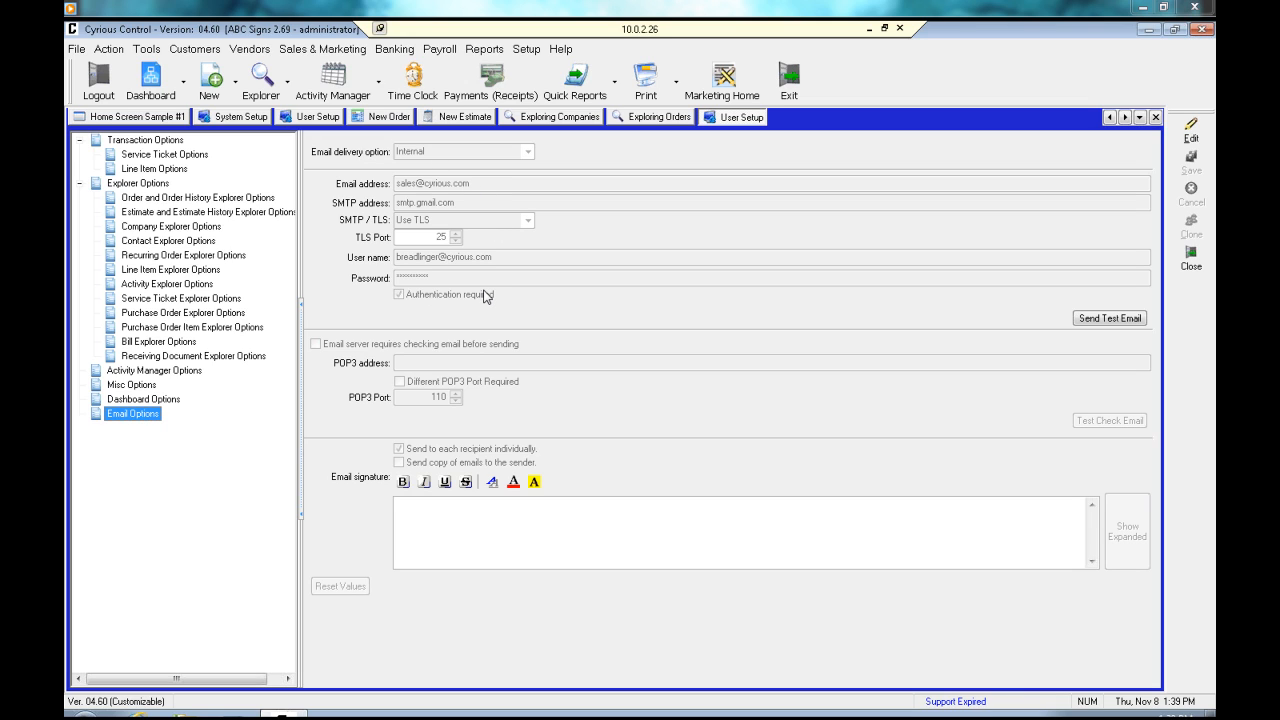
Set the user's Home Dashboard to Accounting - Receivables in the Dashboard Options and save the change
left_click(168, 402)
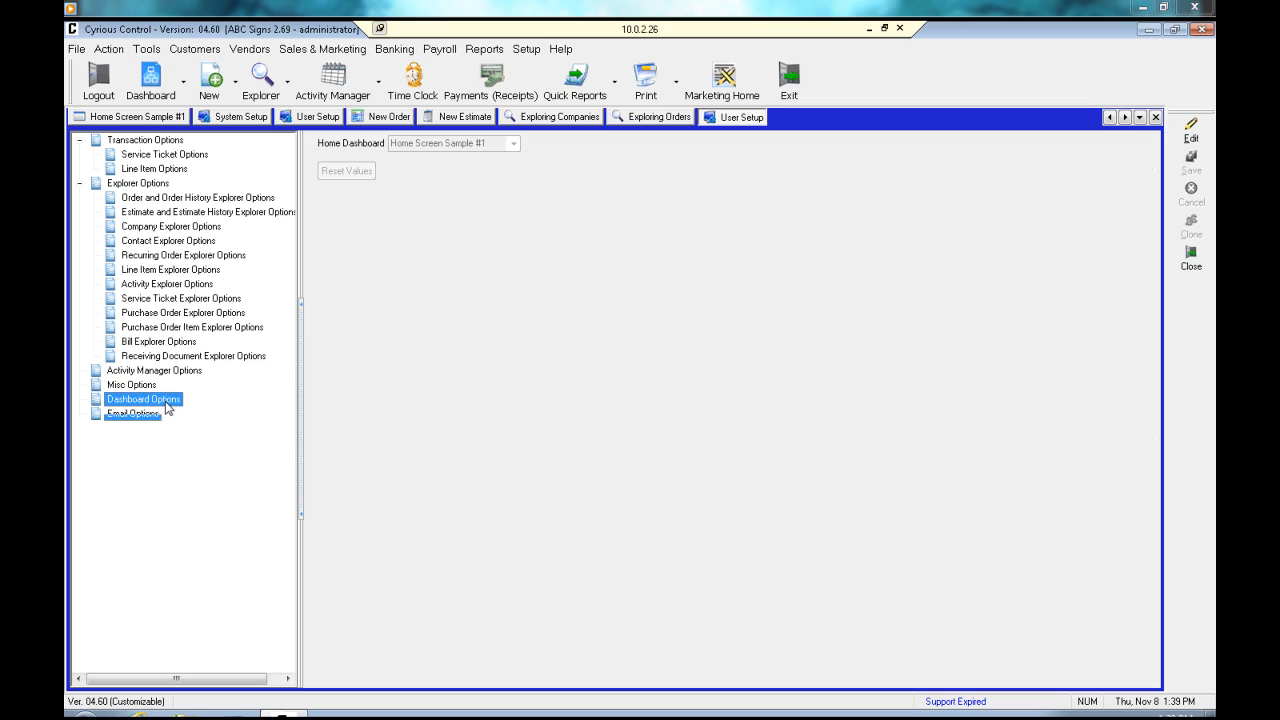
left_click(1190, 130)
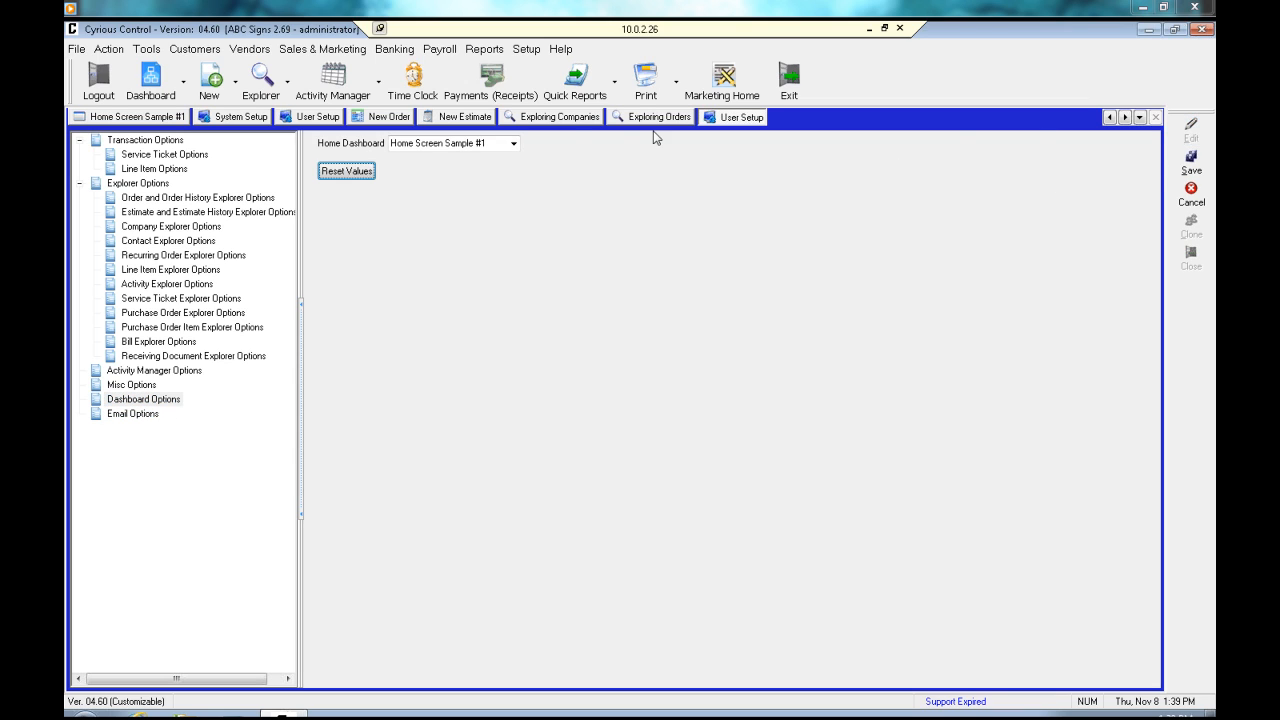
left_click(513, 146)
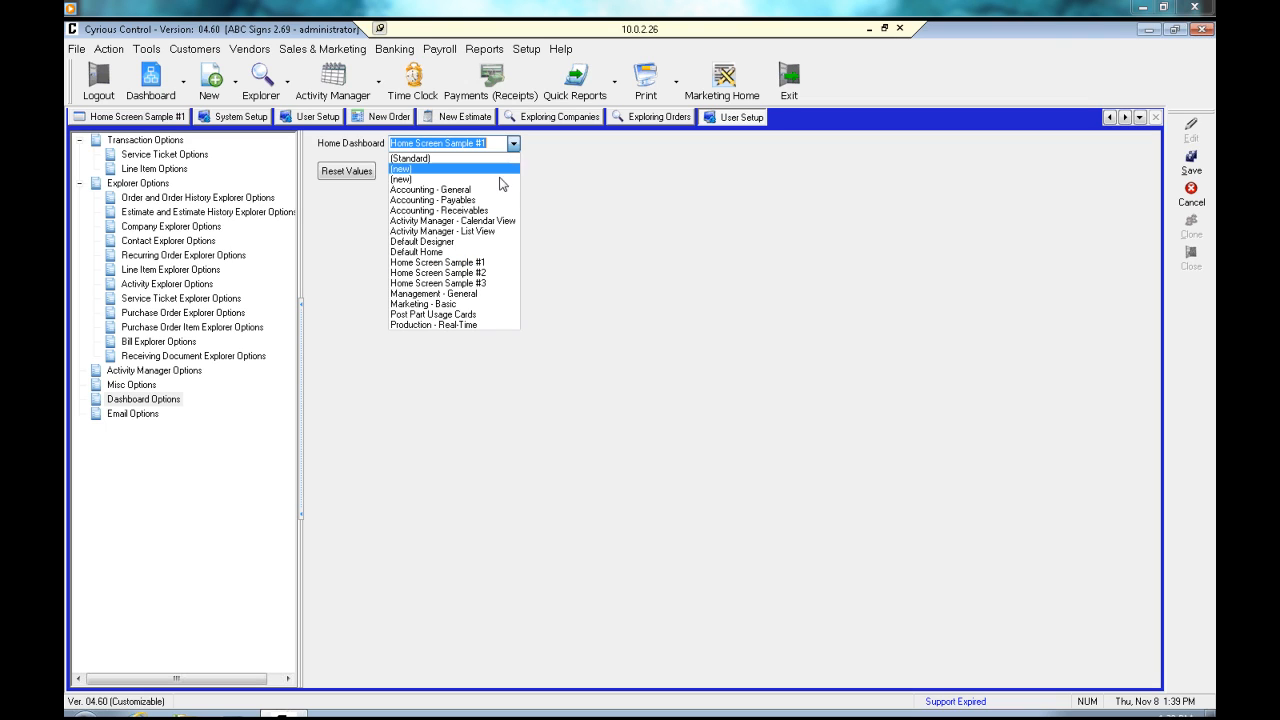
left_click(496, 216)
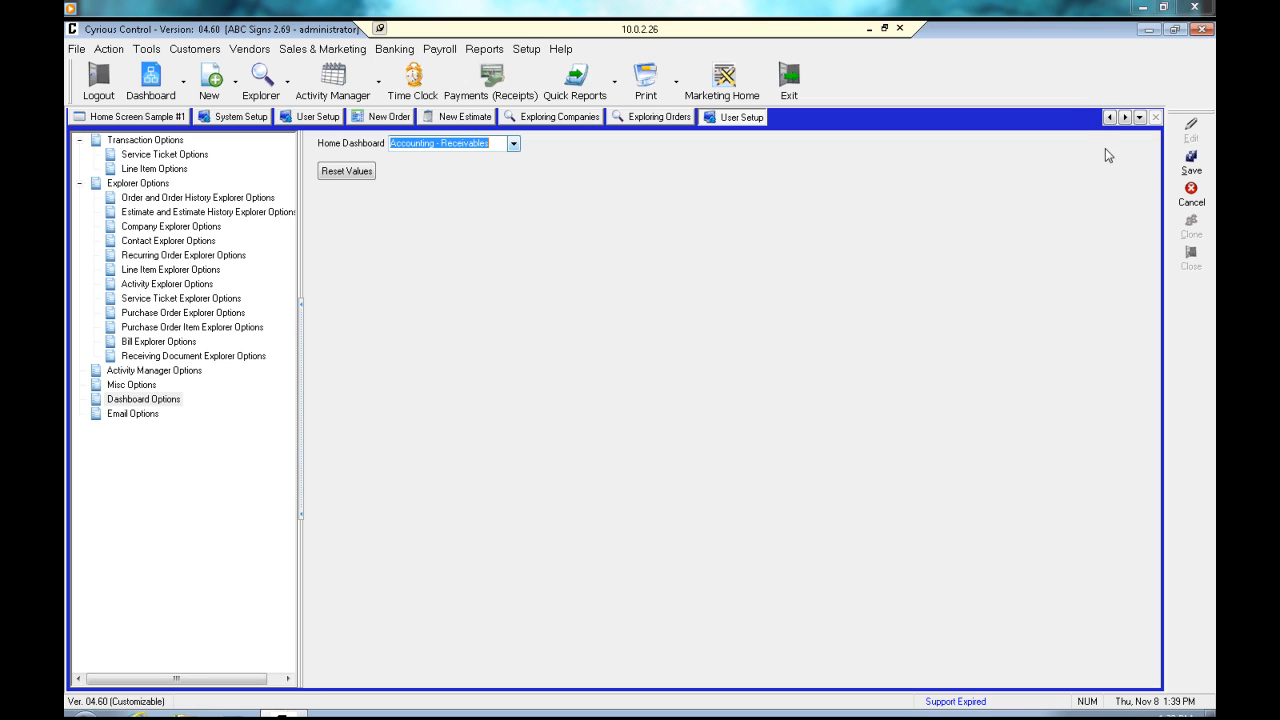
left_click(1191, 162)
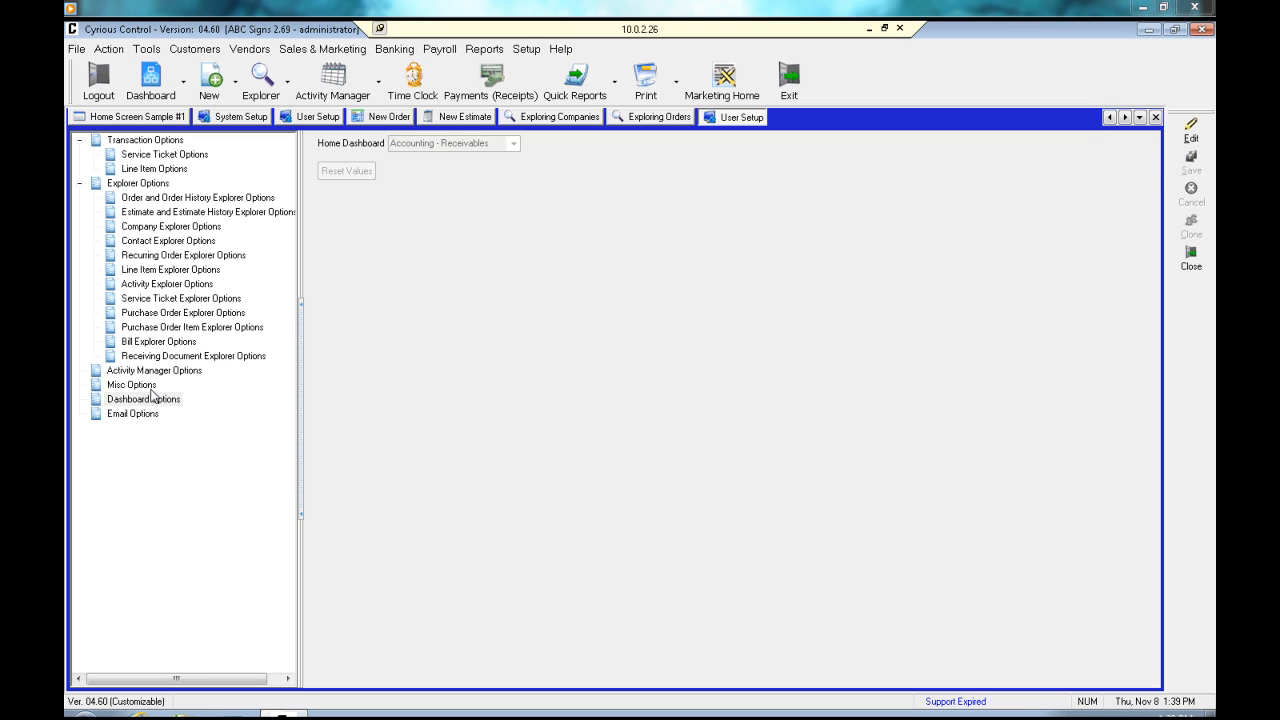
Edit the user's Misc Options and bring up the User merge fields for the end of the Time Stamp Format
left_click(147, 387)
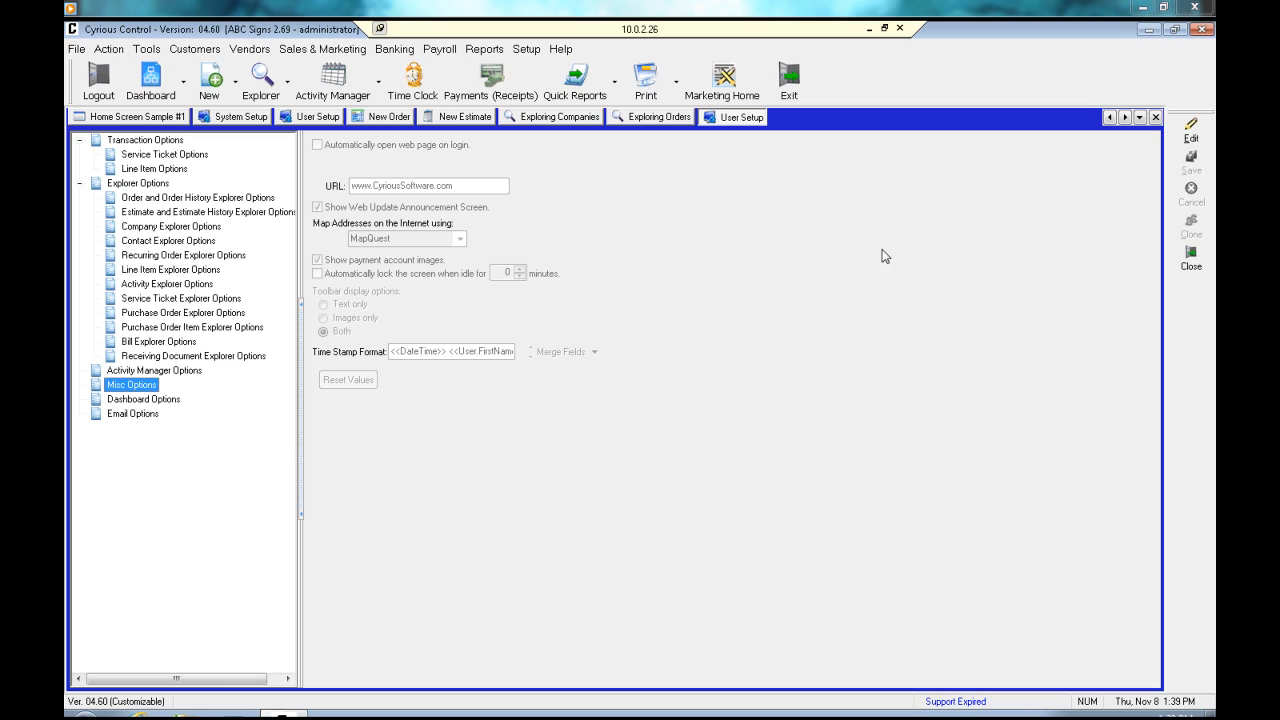
left_click(1180, 136)
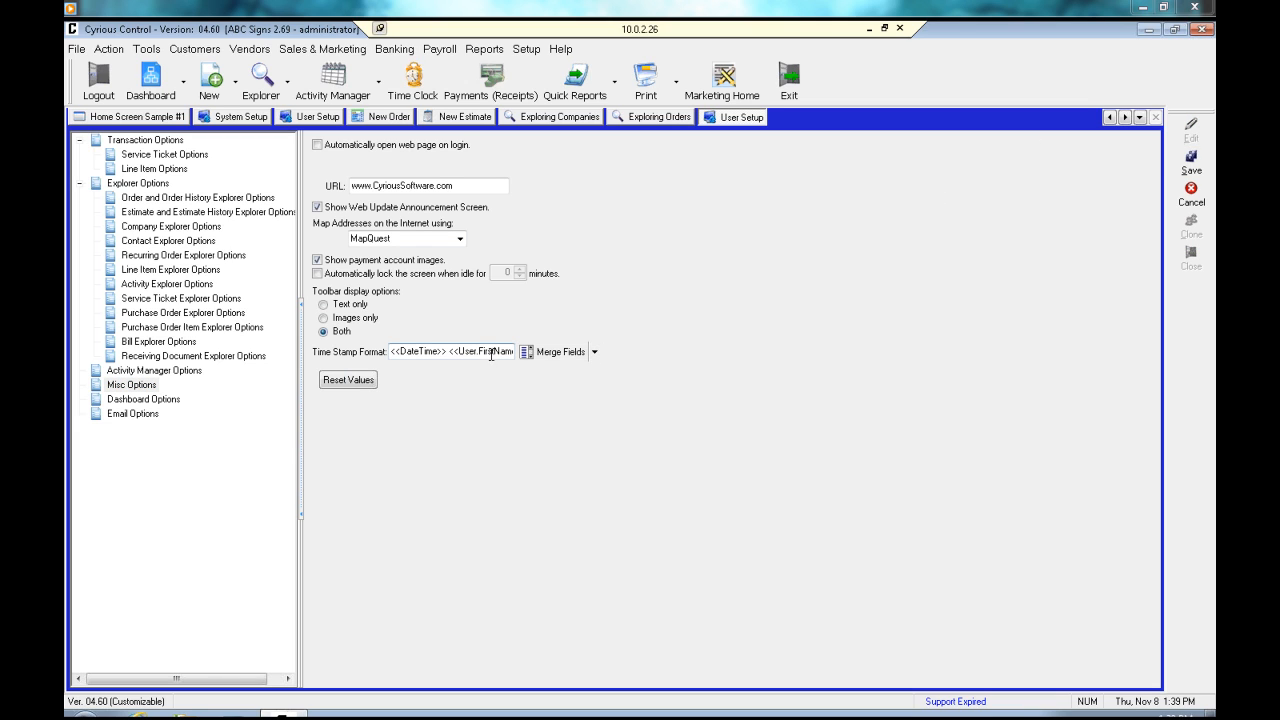
key("End")
left_click(594, 352)
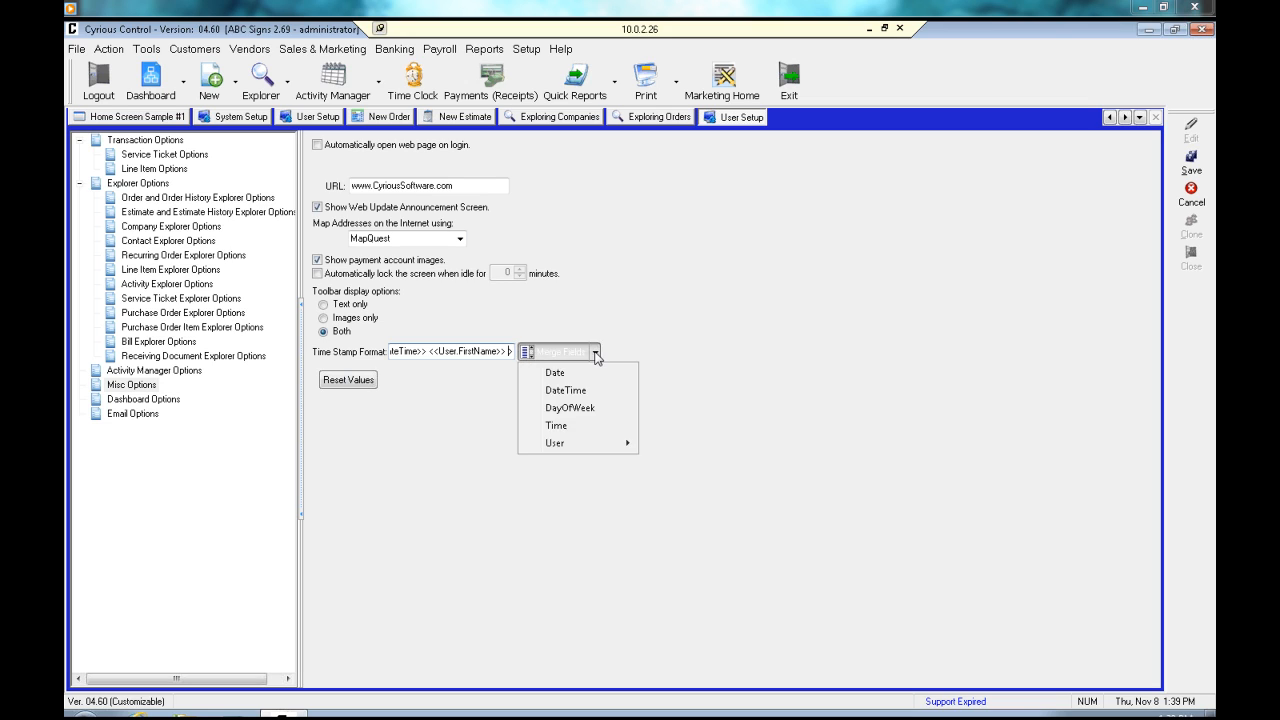
mouse_move(580, 440)
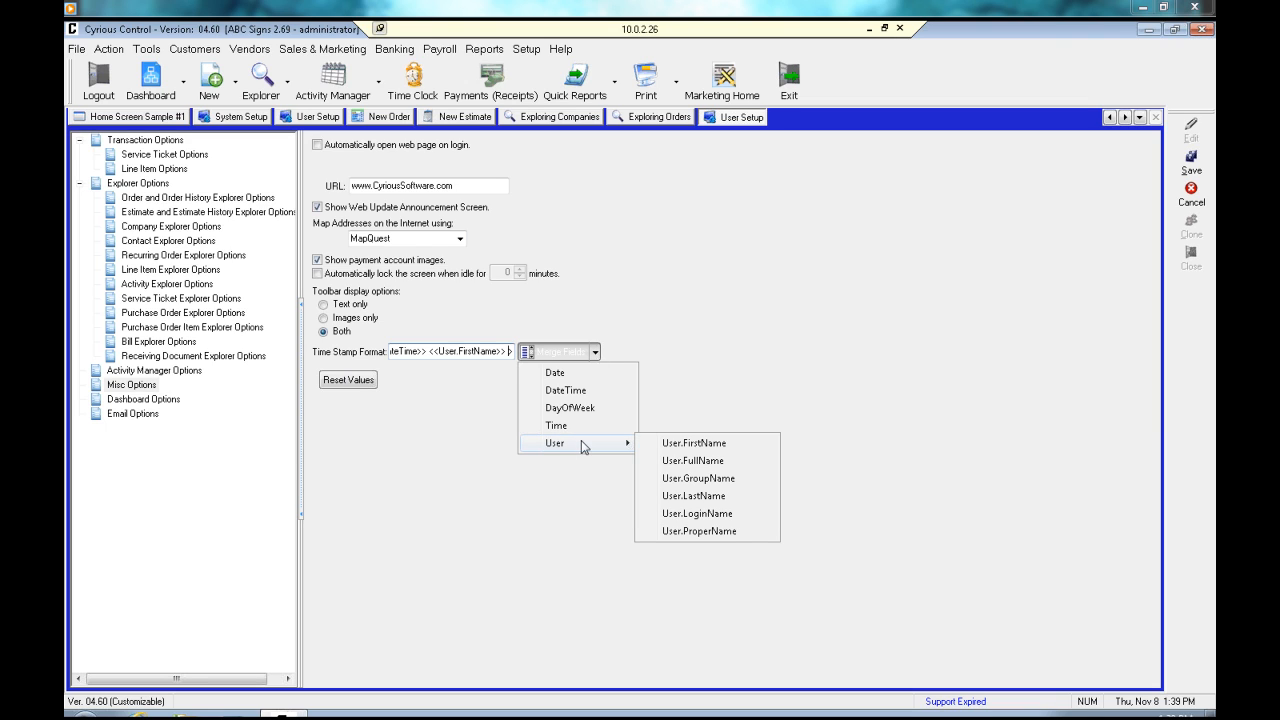